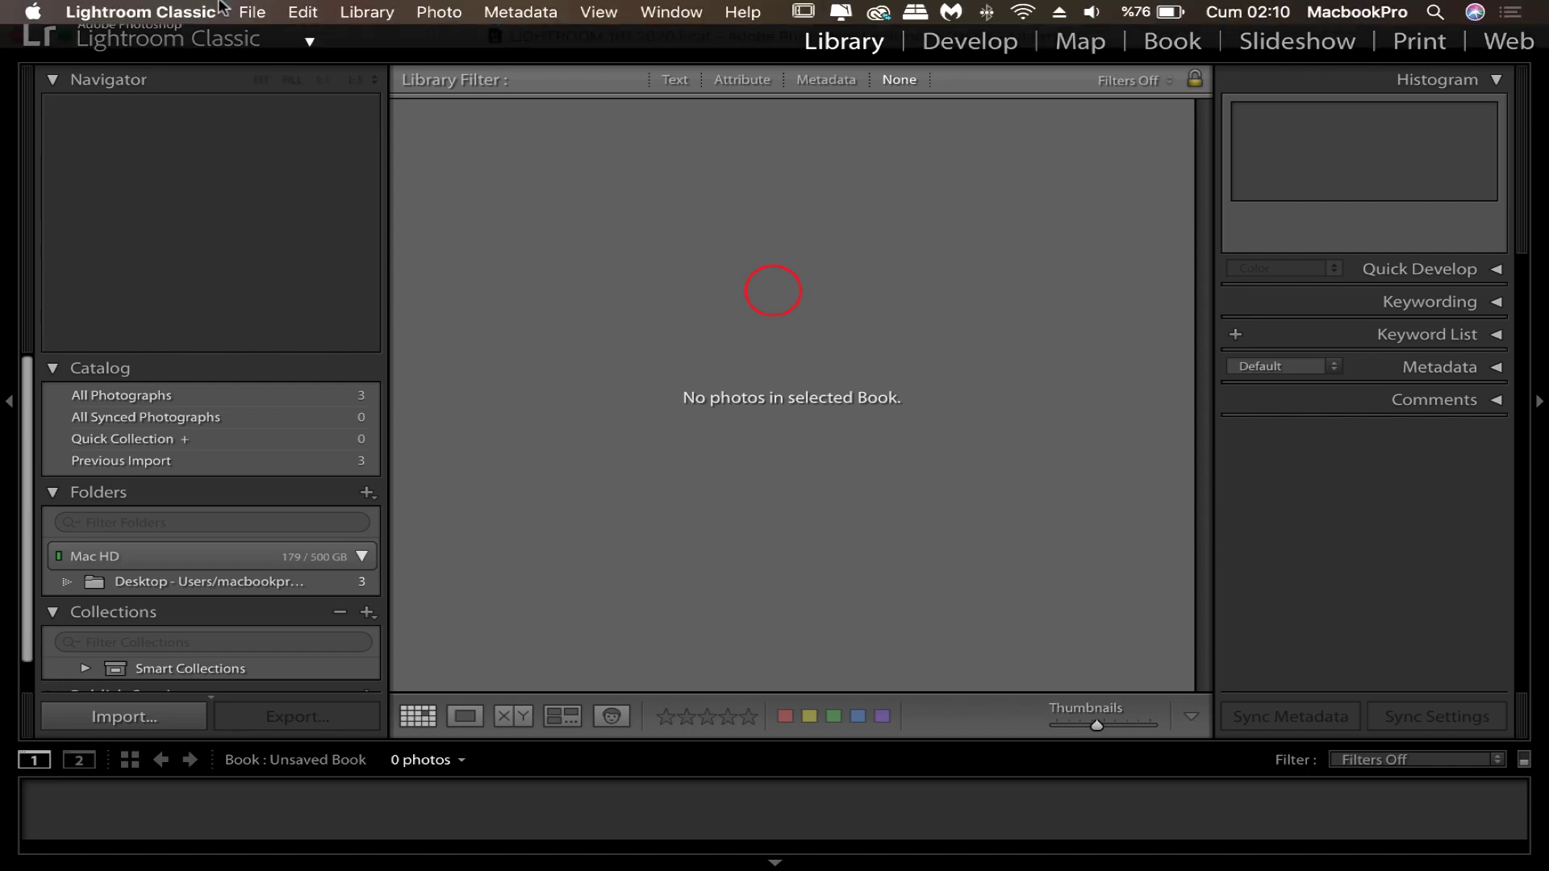
Open the Import window for the memory card from the Library.
click(252, 11)
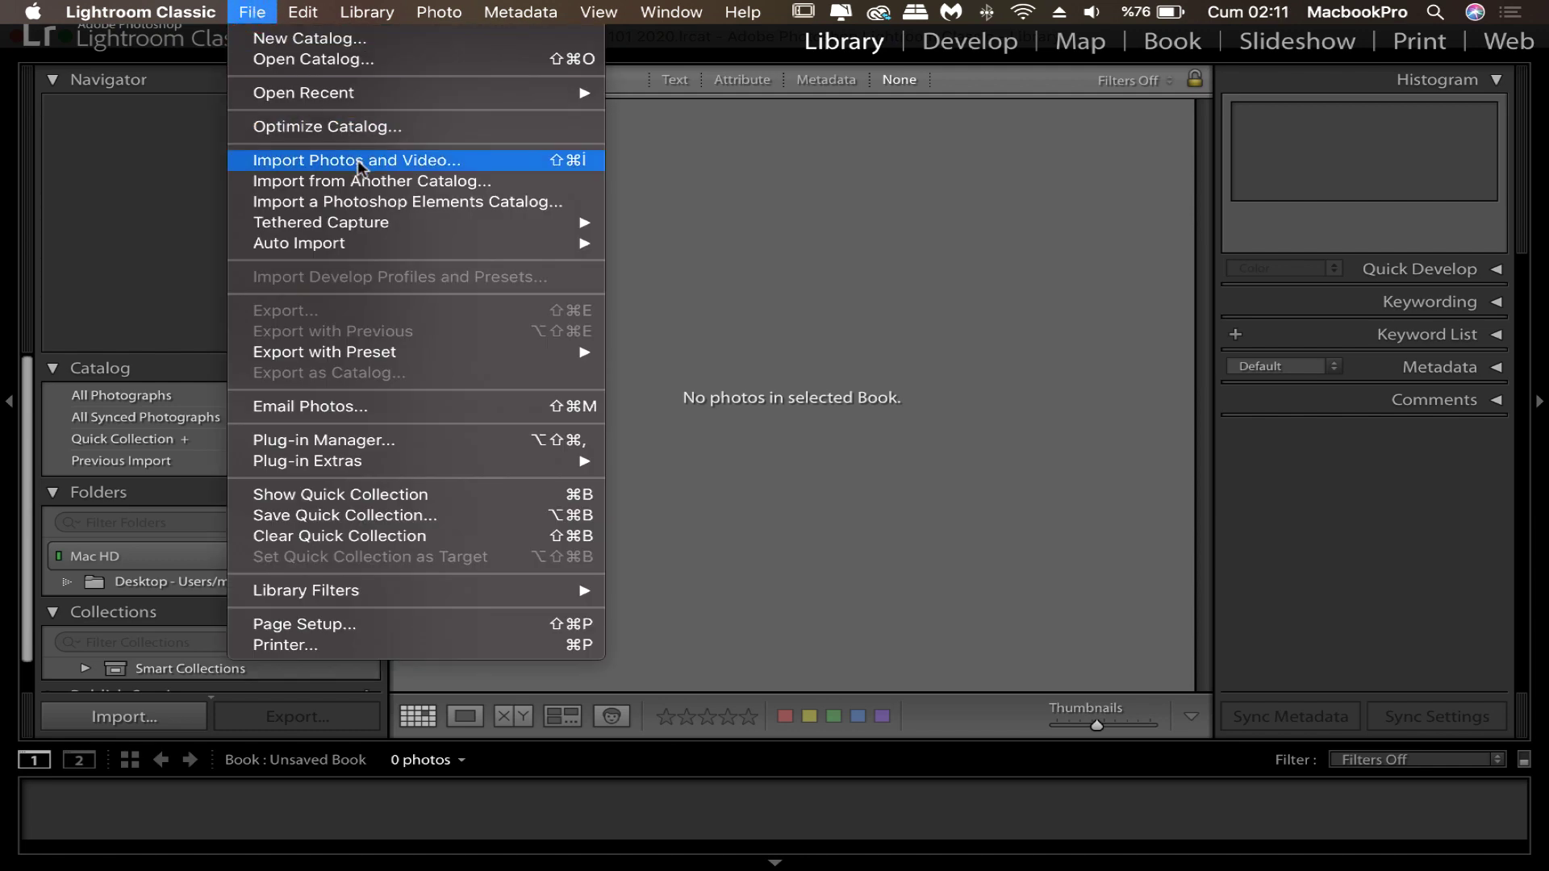
click(741, 186)
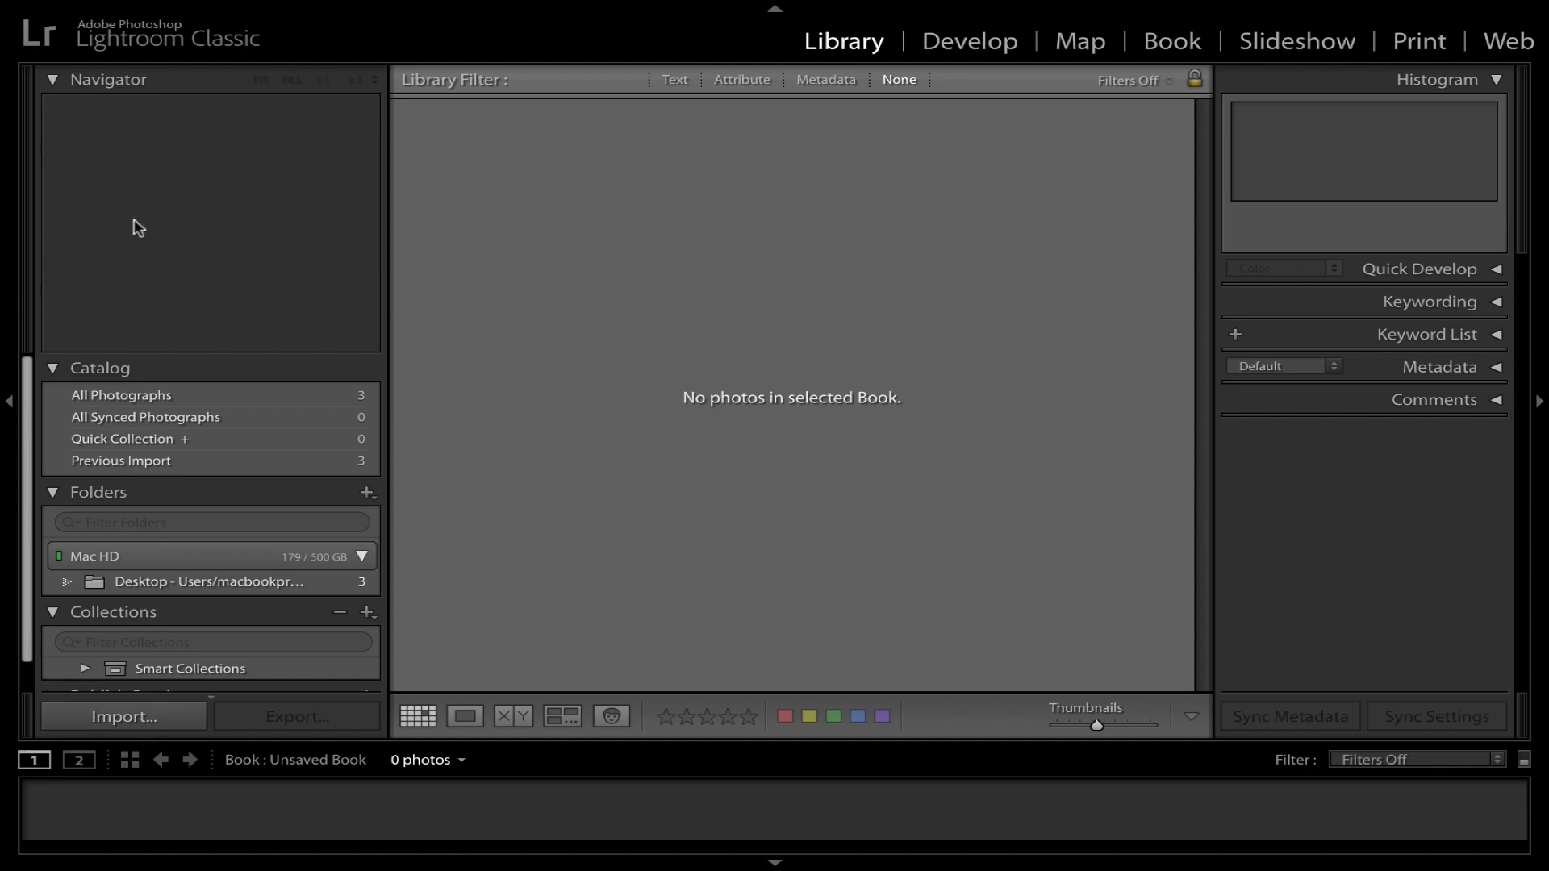
click(251, 12)
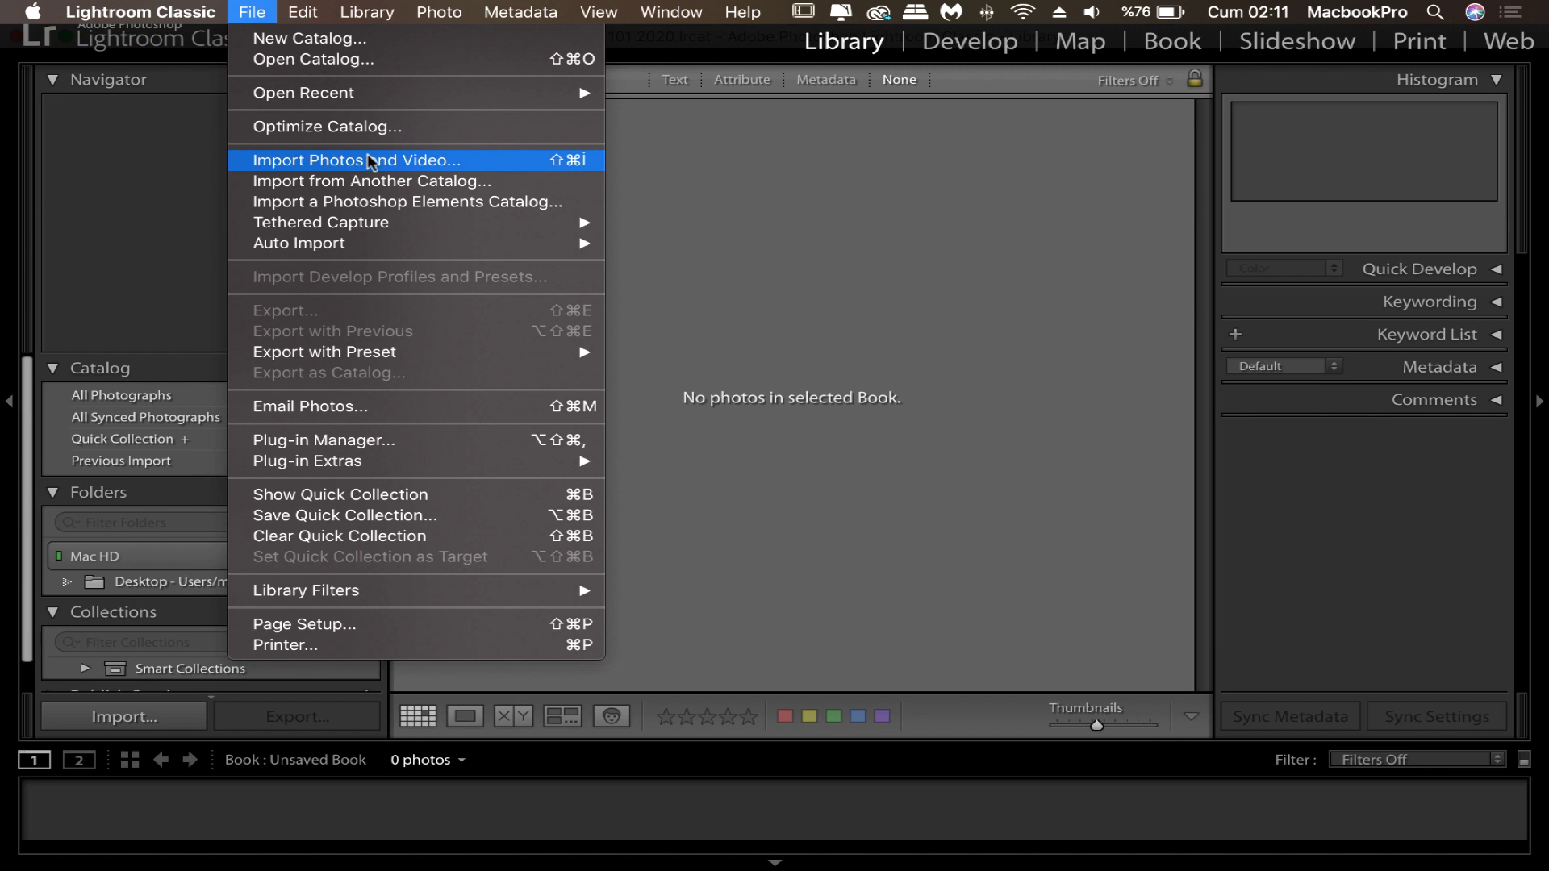
click(702, 206)
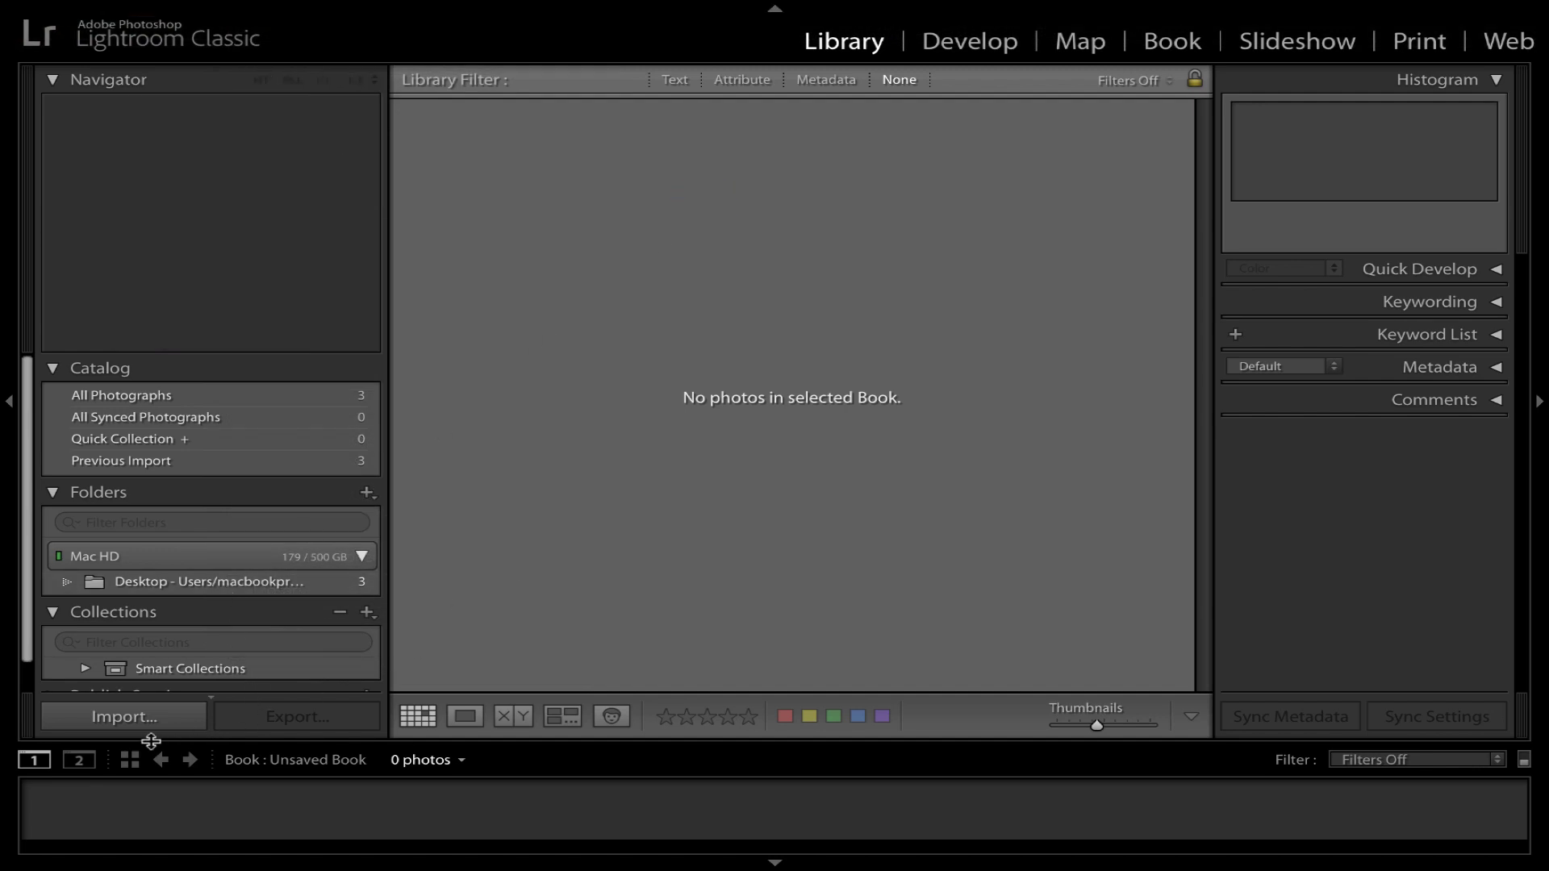
click(131, 719)
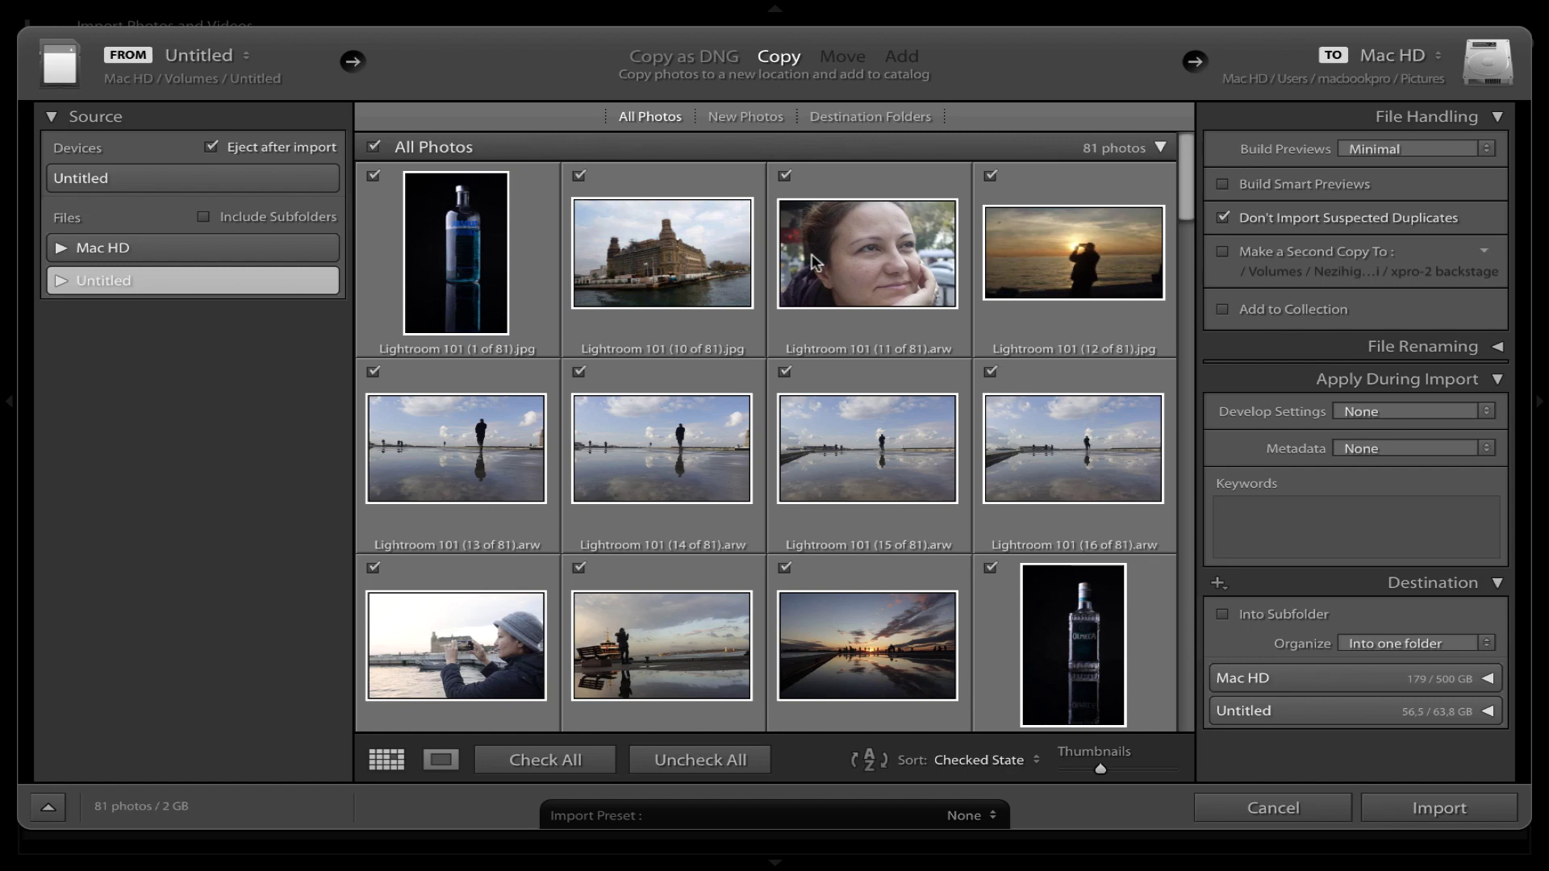
Scroll down through the card's 81 photo thumbnails.
scroll(1008, 268, down, 4)
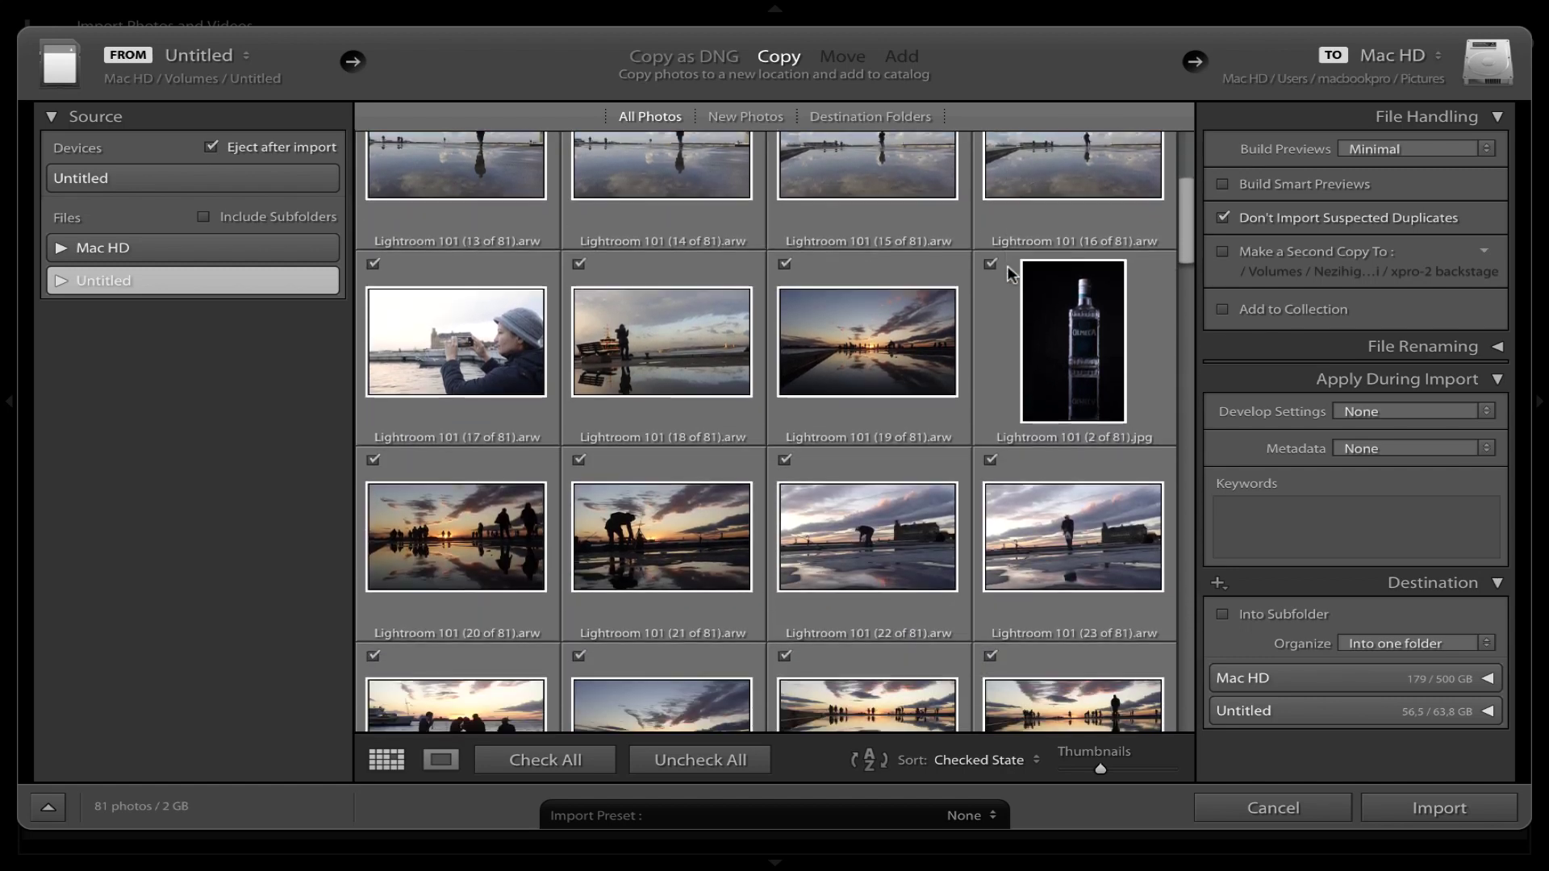
scroll(1001, 394, down, 4)
scroll(1000, 393, down, 1)
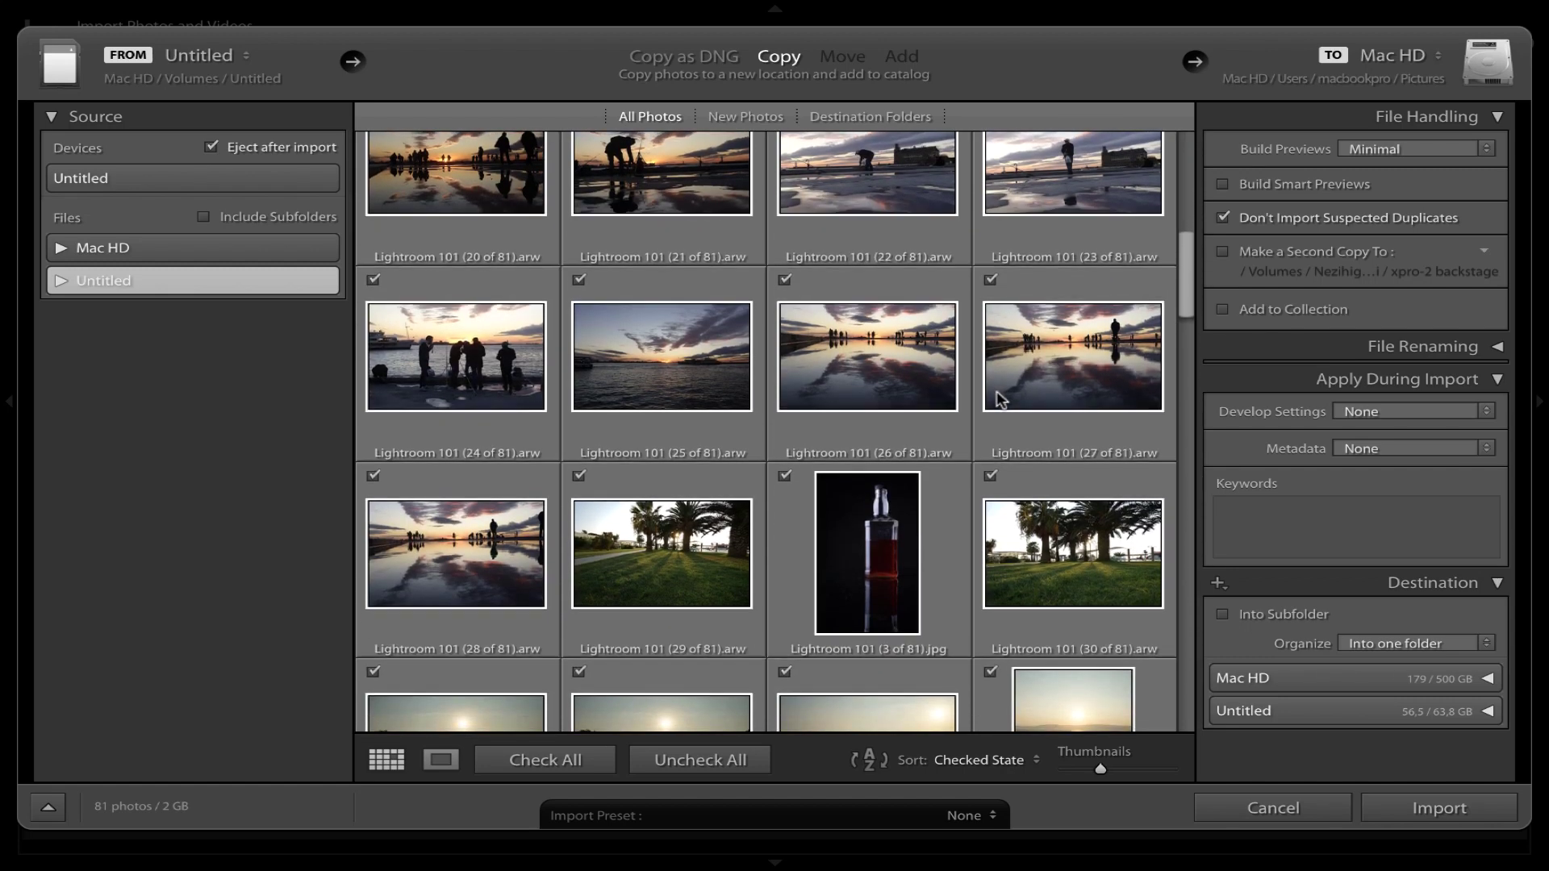
scroll(1000, 395, down, 3)
scroll(998, 395, down, 2)
scroll(998, 395, down, 4)
scroll(998, 395, down, 4)
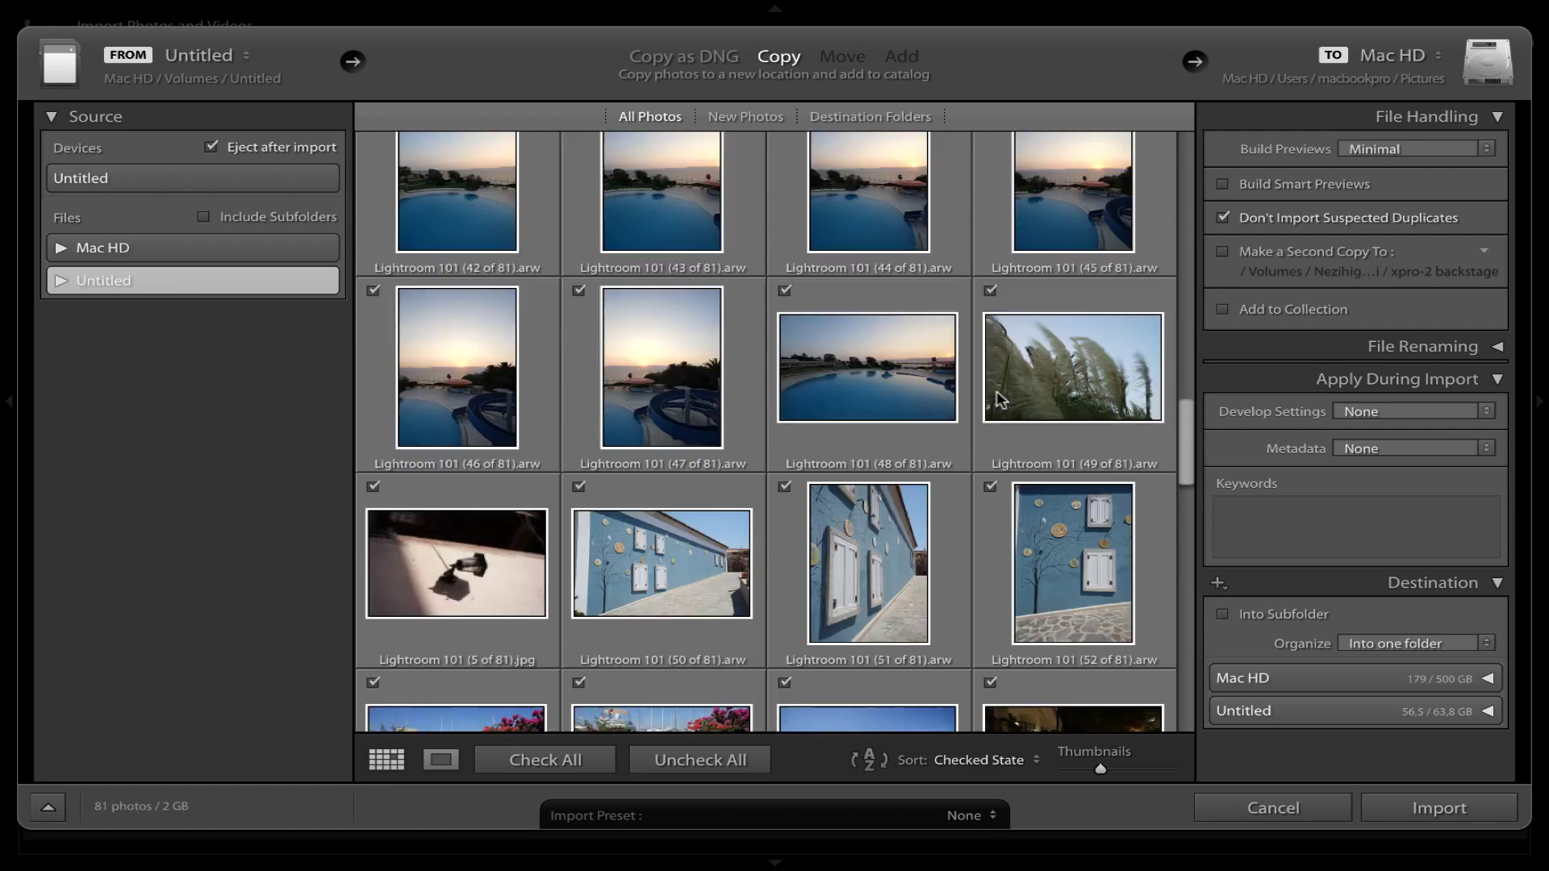
scroll(998, 395, down, 4)
scroll(998, 395, down, 3)
scroll(998, 395, down, 6)
scroll(998, 395, down, 2)
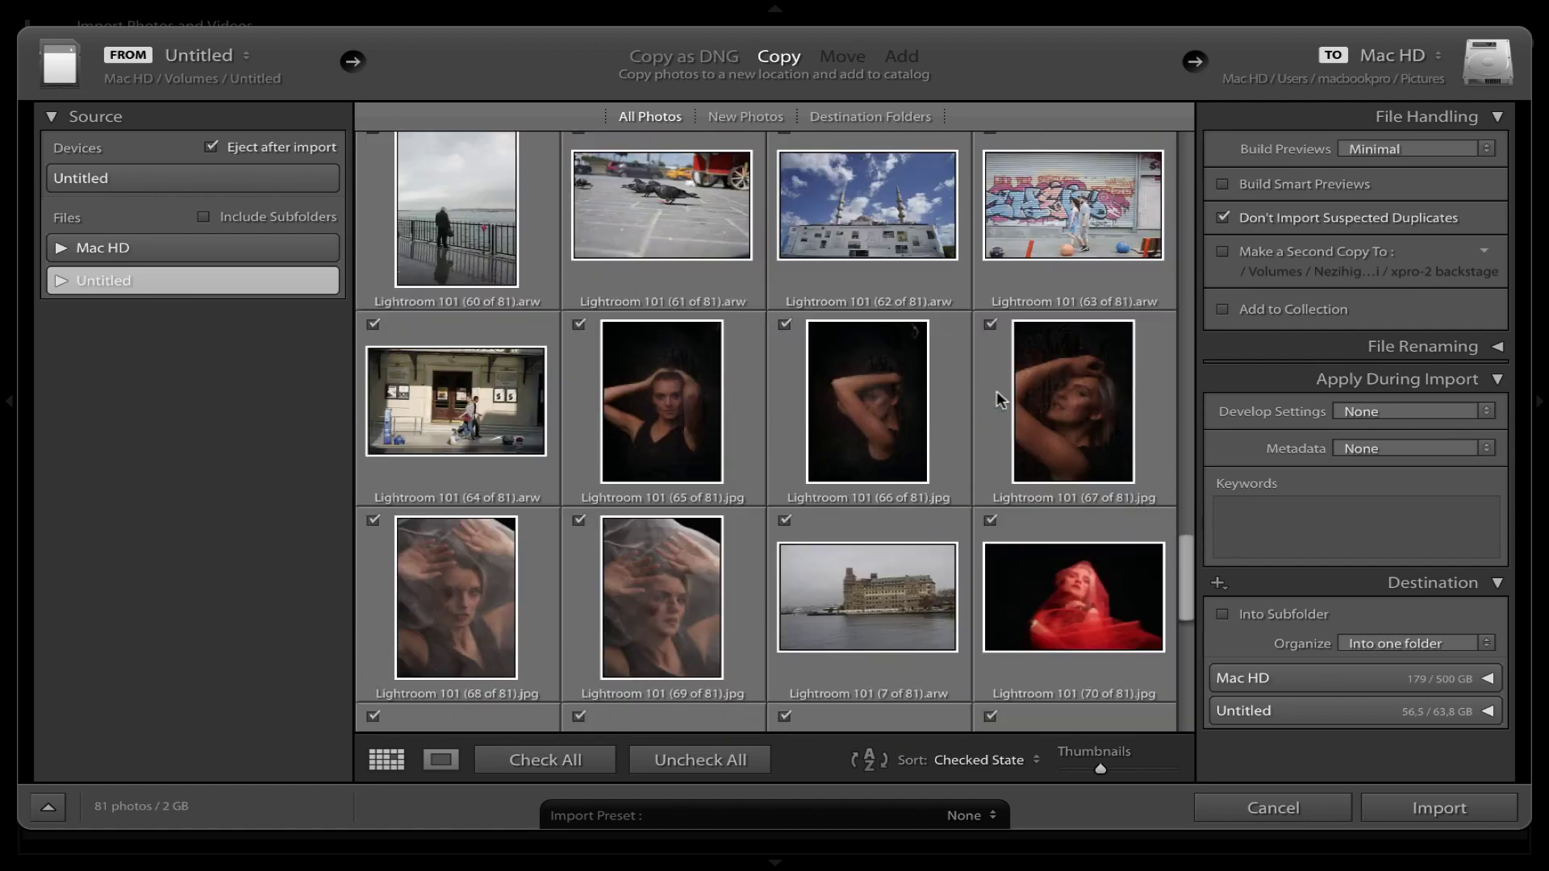
scroll(998, 395, down, 4)
scroll(997, 395, down, 3)
scroll(997, 396, down, 3)
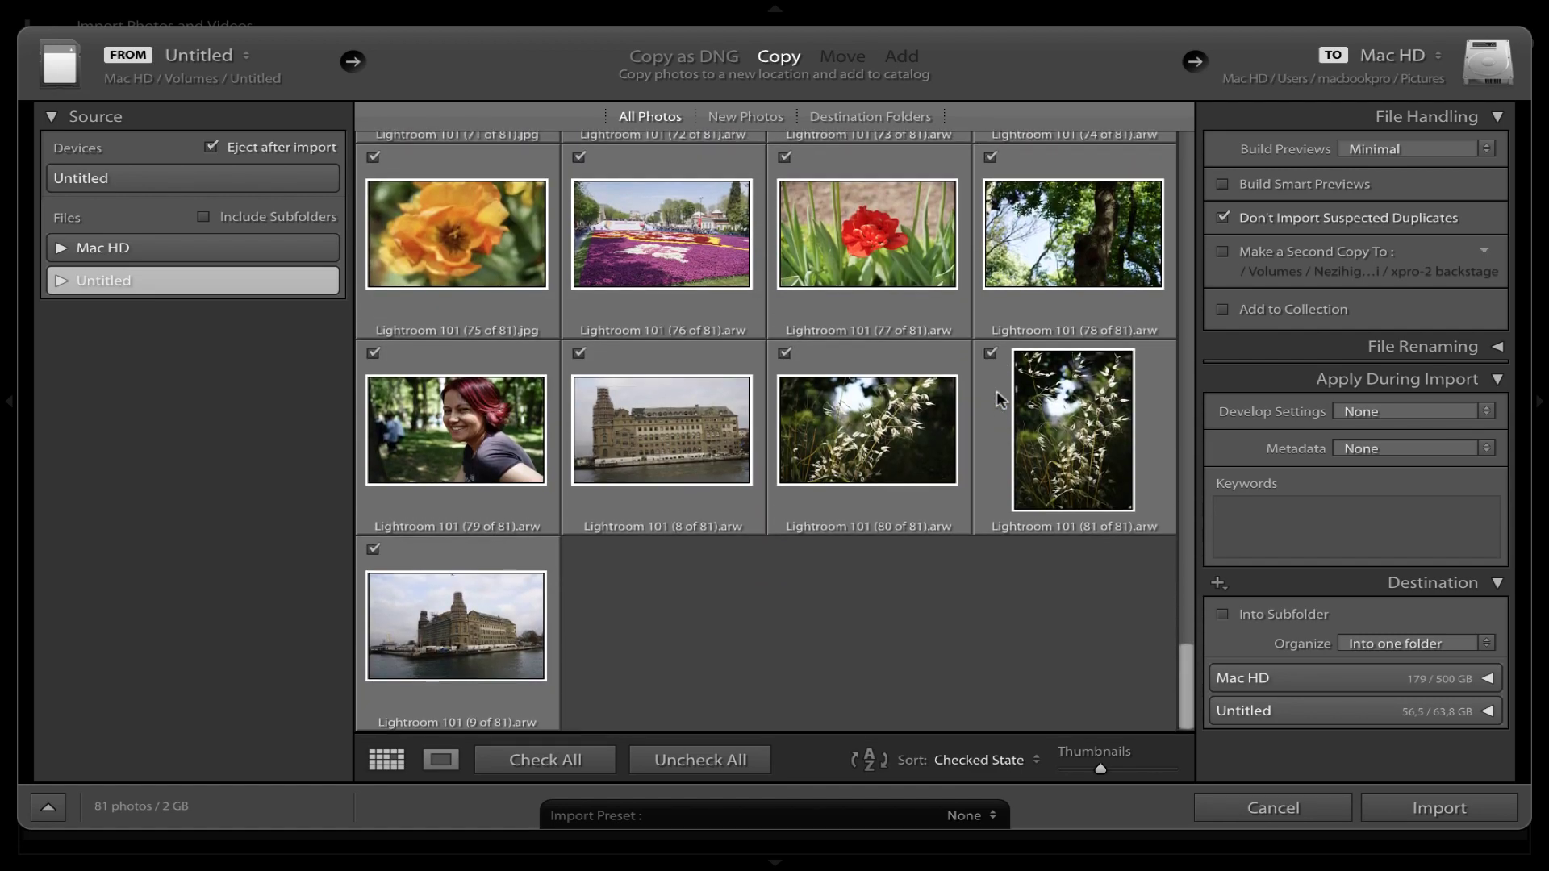
scroll(995, 390, down, 1)
Unmark every photo on the card, then mark photo 80 for import.
click(696, 761)
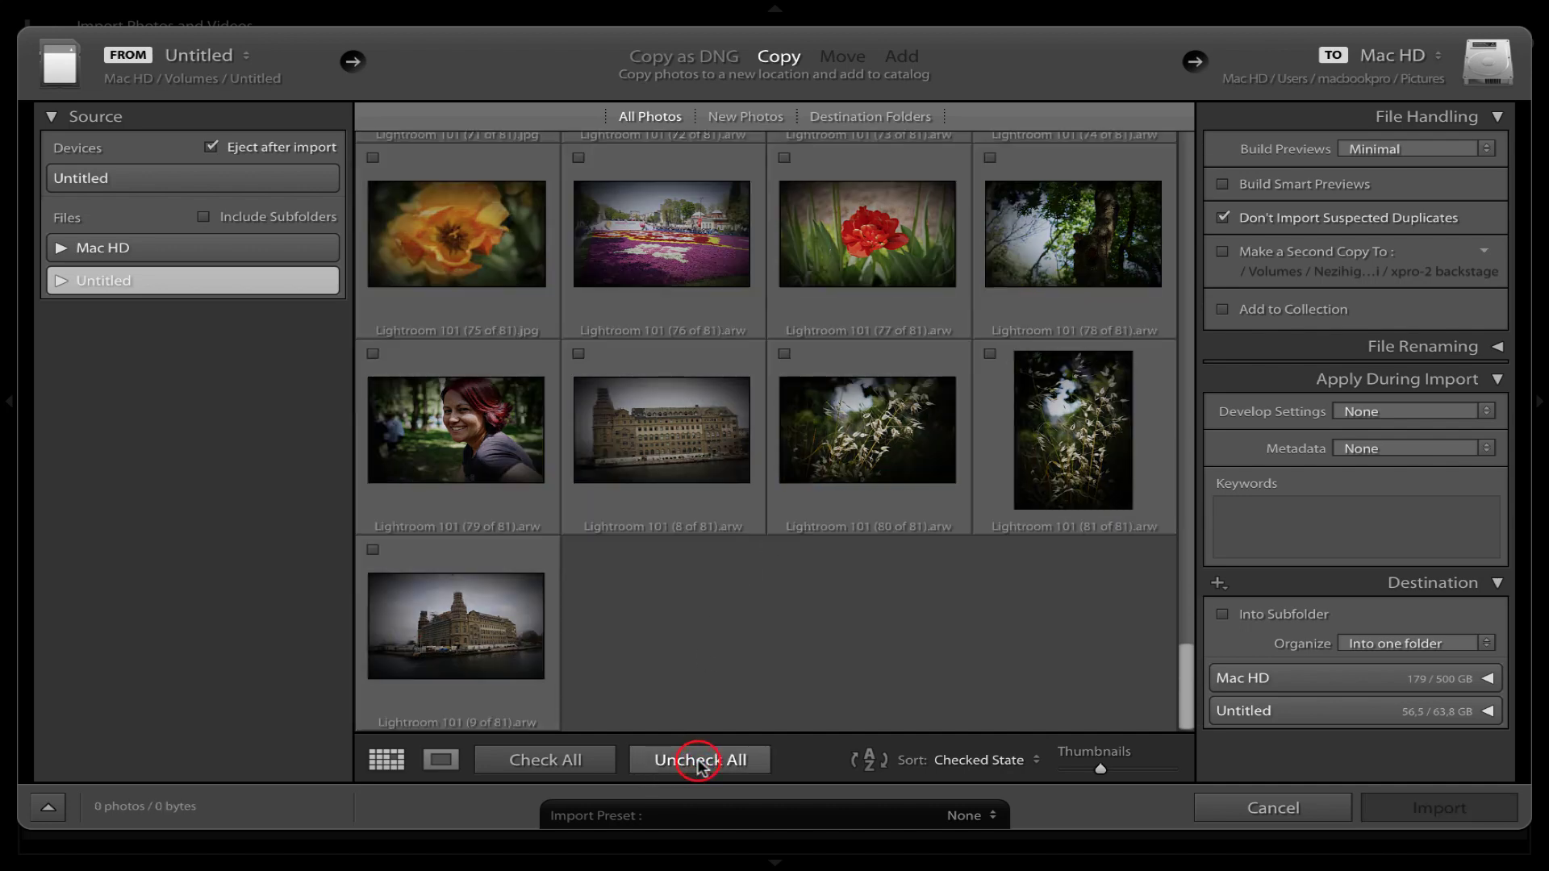
click(785, 355)
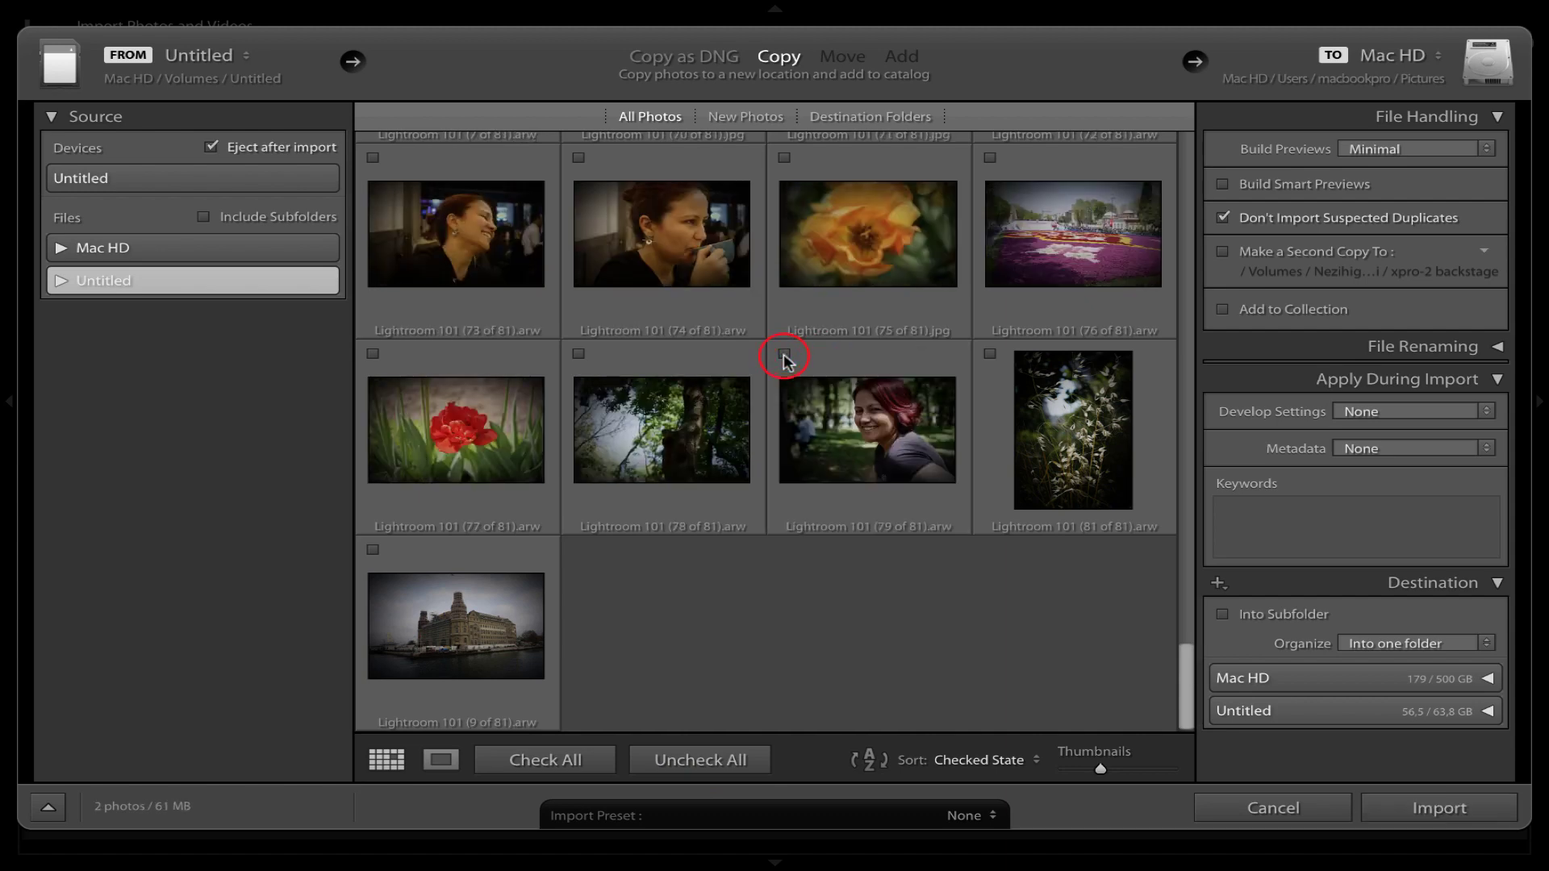
scroll(782, 353, up, 5)
scroll(783, 353, up, 5)
scroll(783, 353, up, 5)
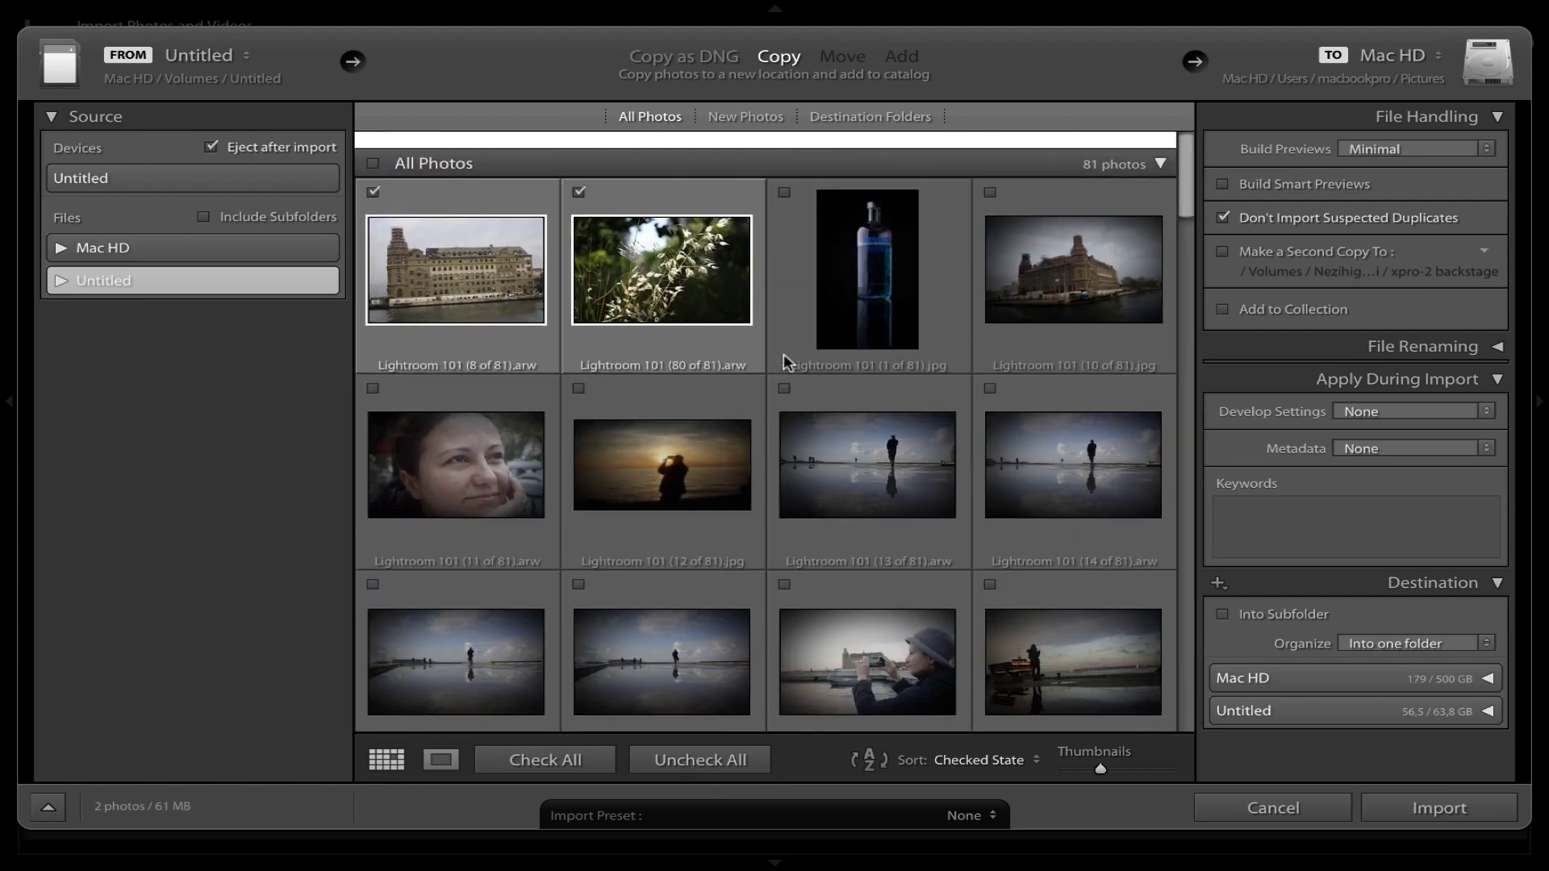
scroll(782, 354, up, 3)
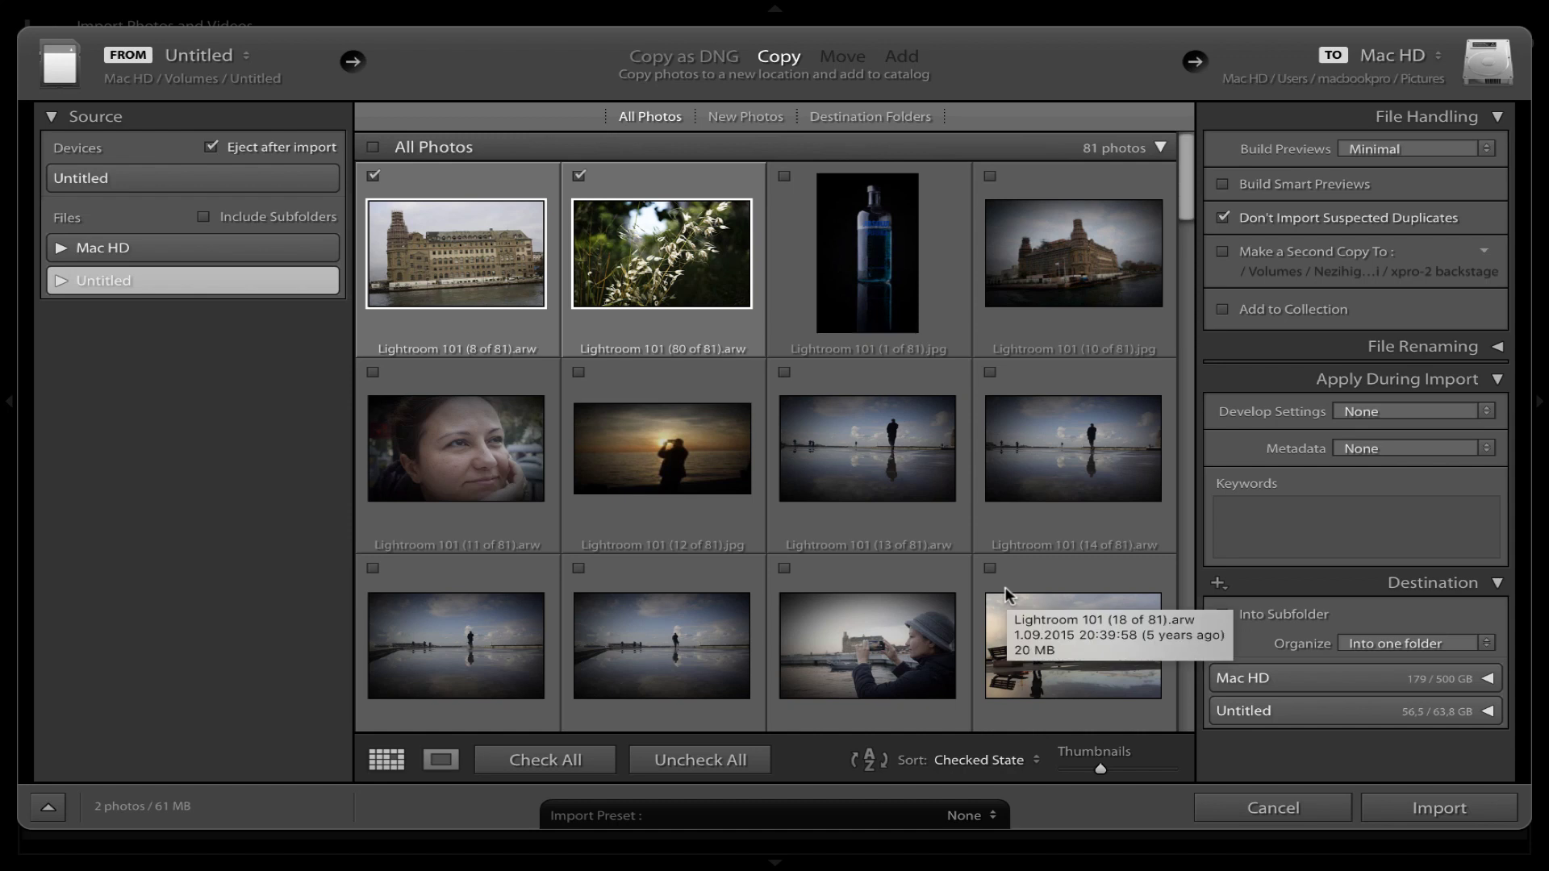
Sort the card's photos by Capture Time and mark photo 81 for import.
click(1008, 760)
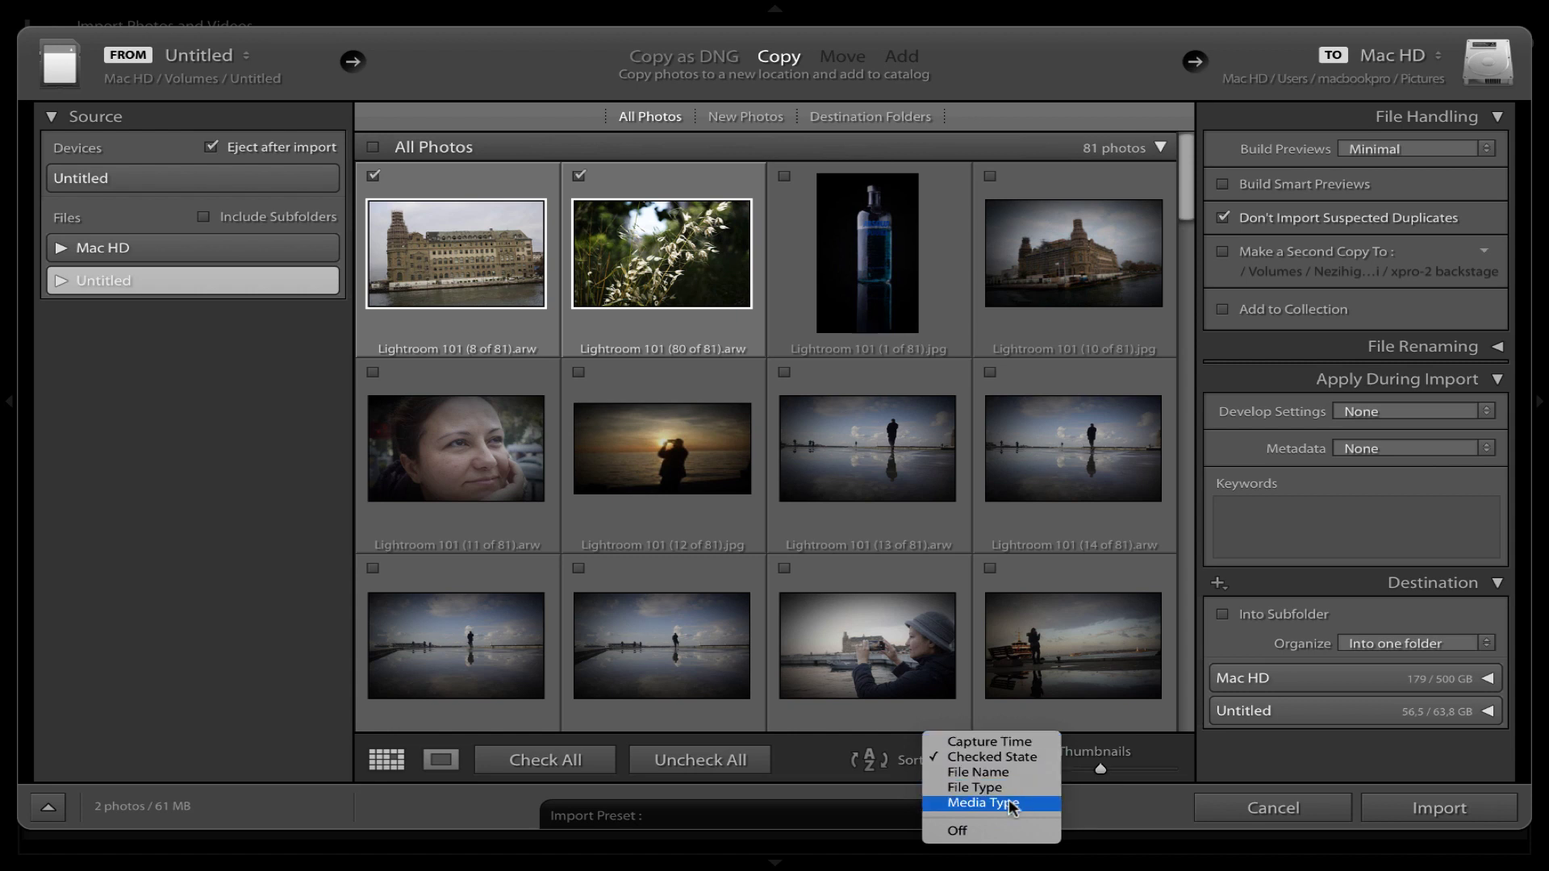
click(1010, 743)
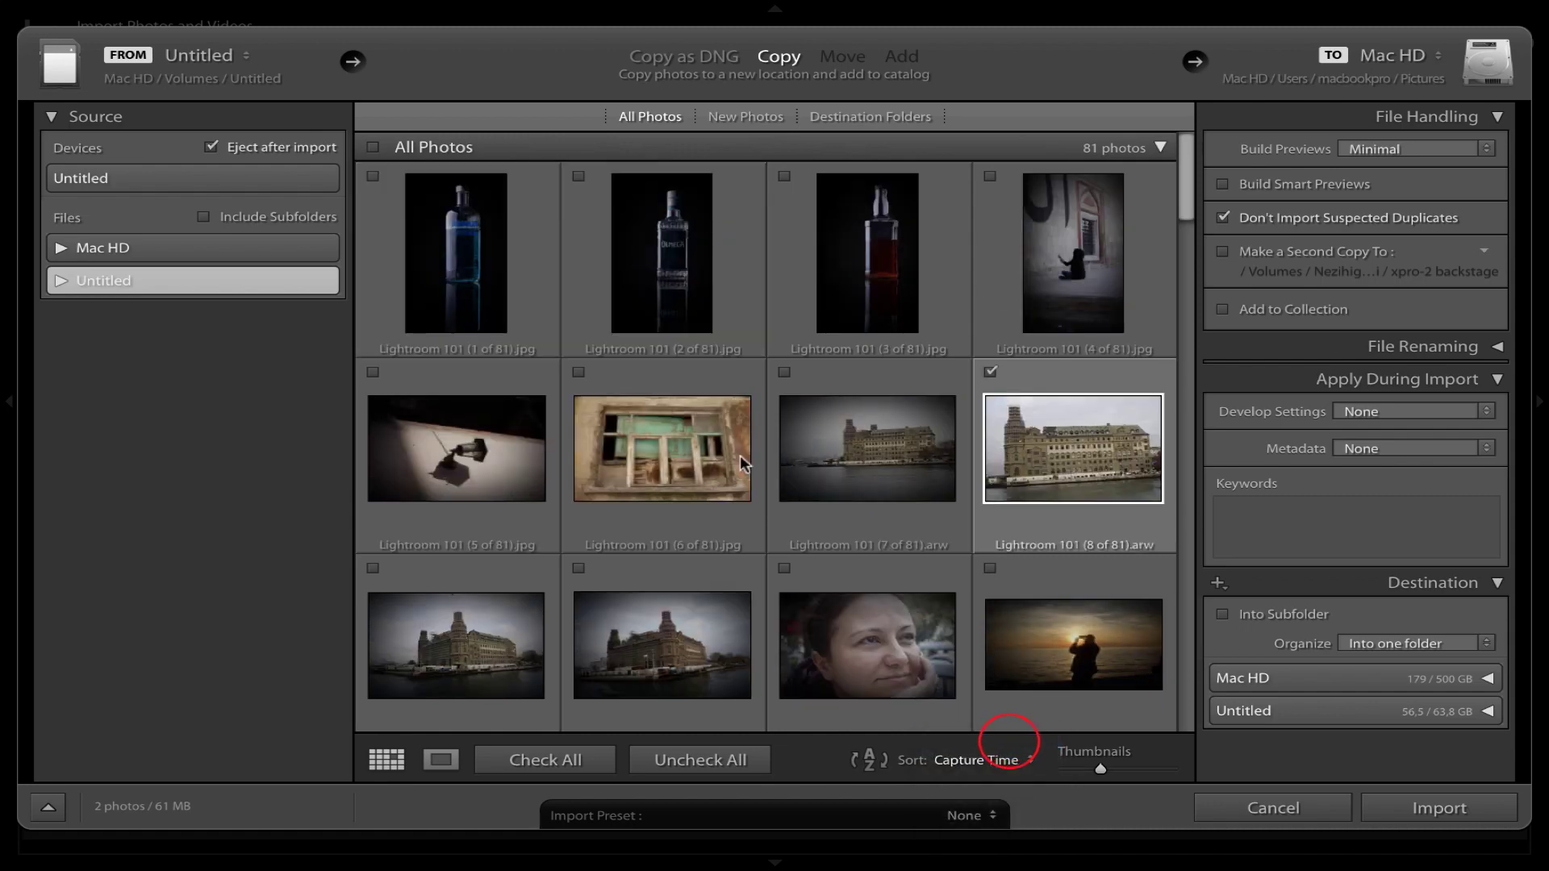
scroll(739, 455, down, 5)
scroll(739, 455, down, 2)
scroll(739, 455, down, 3)
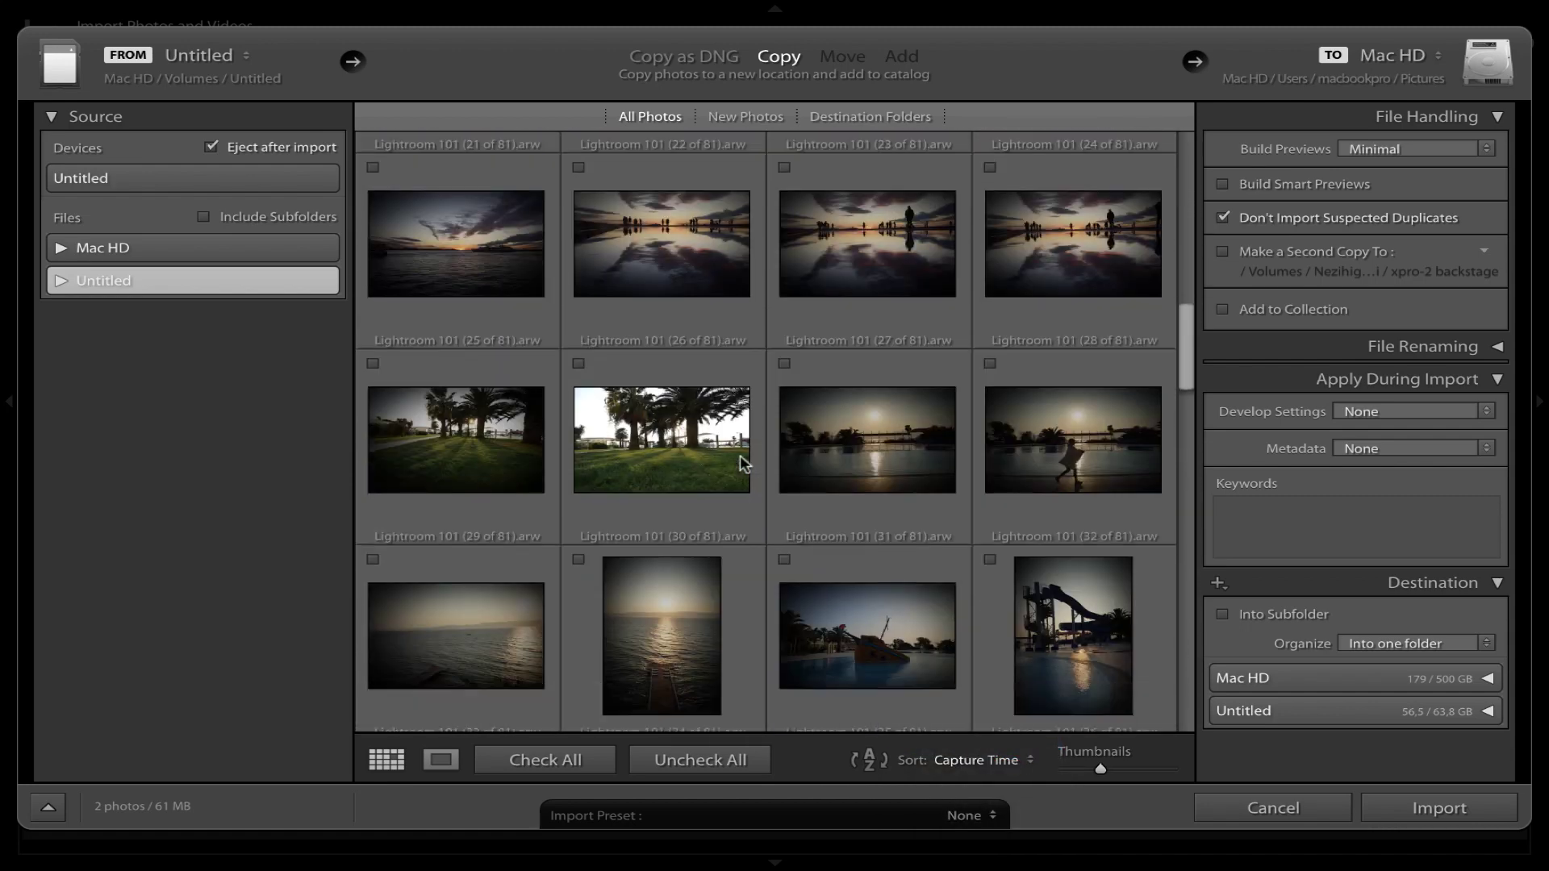
scroll(739, 455, down, 3)
scroll(739, 455, down, 2)
scroll(739, 455, down, 3)
scroll(739, 455, down, 3)
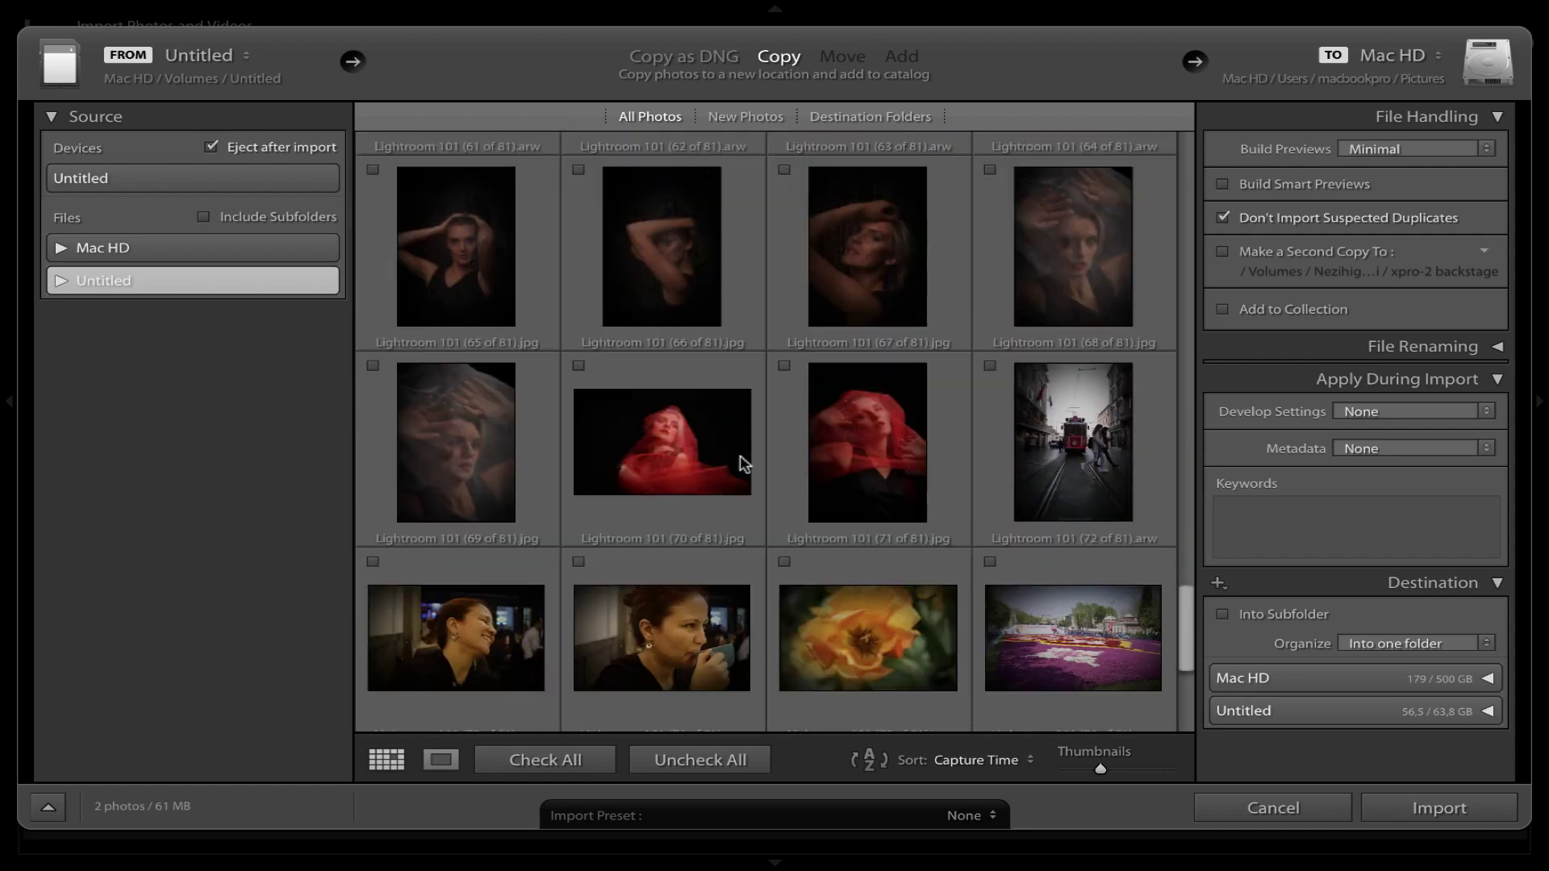
scroll(738, 455, down, 3)
scroll(739, 455, down, 2)
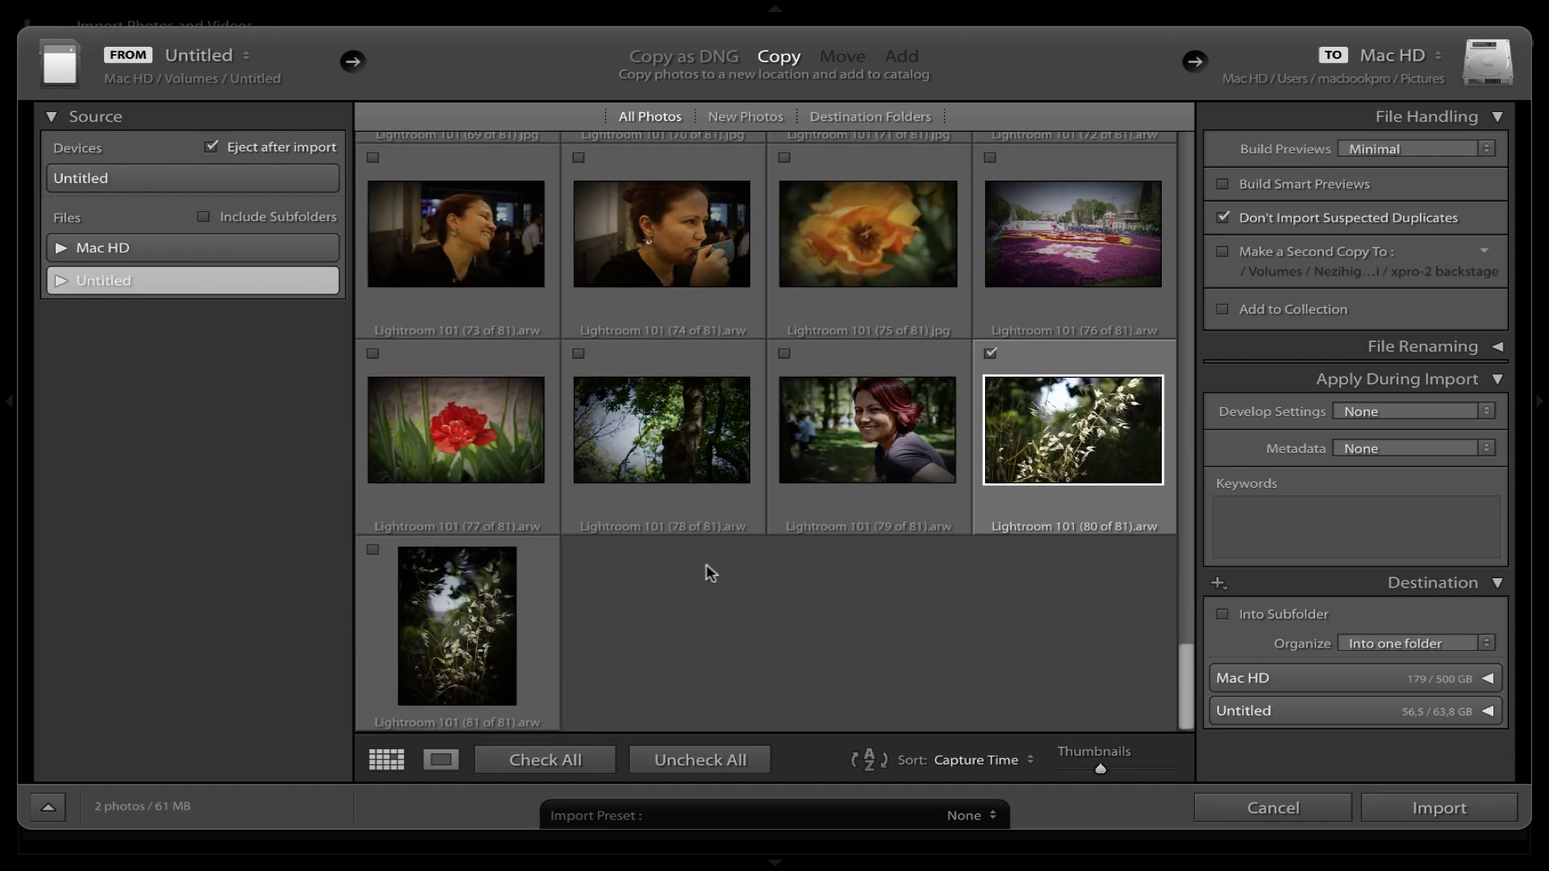
click(372, 554)
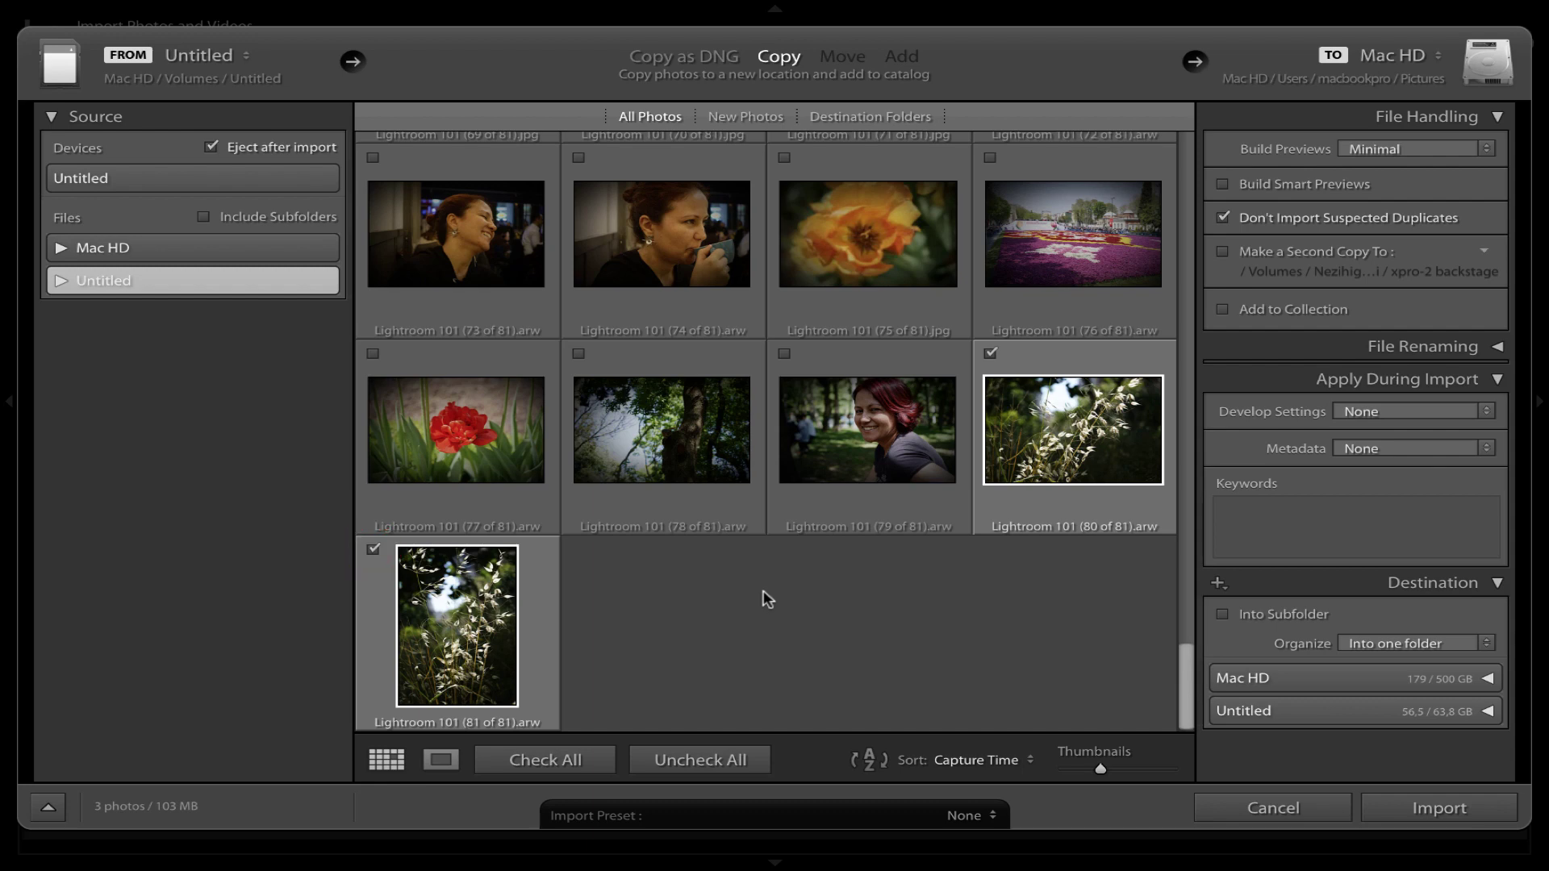
Mark all 81 photos, then leave photos 58, 57 and 56 out of the import.
click(566, 760)
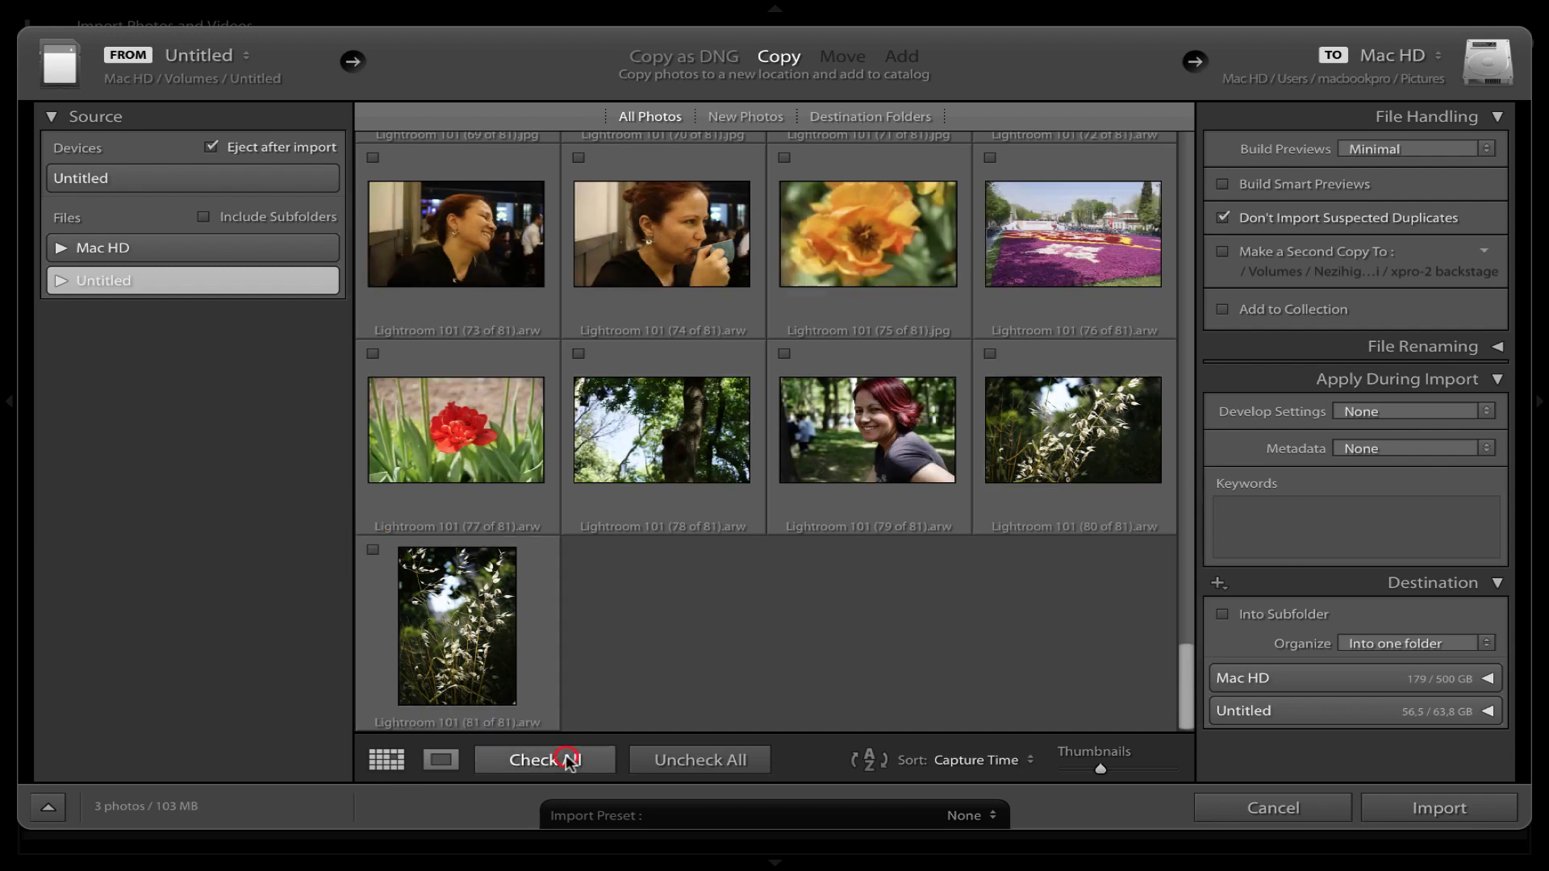
scroll(759, 592, up, 1)
scroll(758, 583, up, 2)
scroll(757, 584, up, 2)
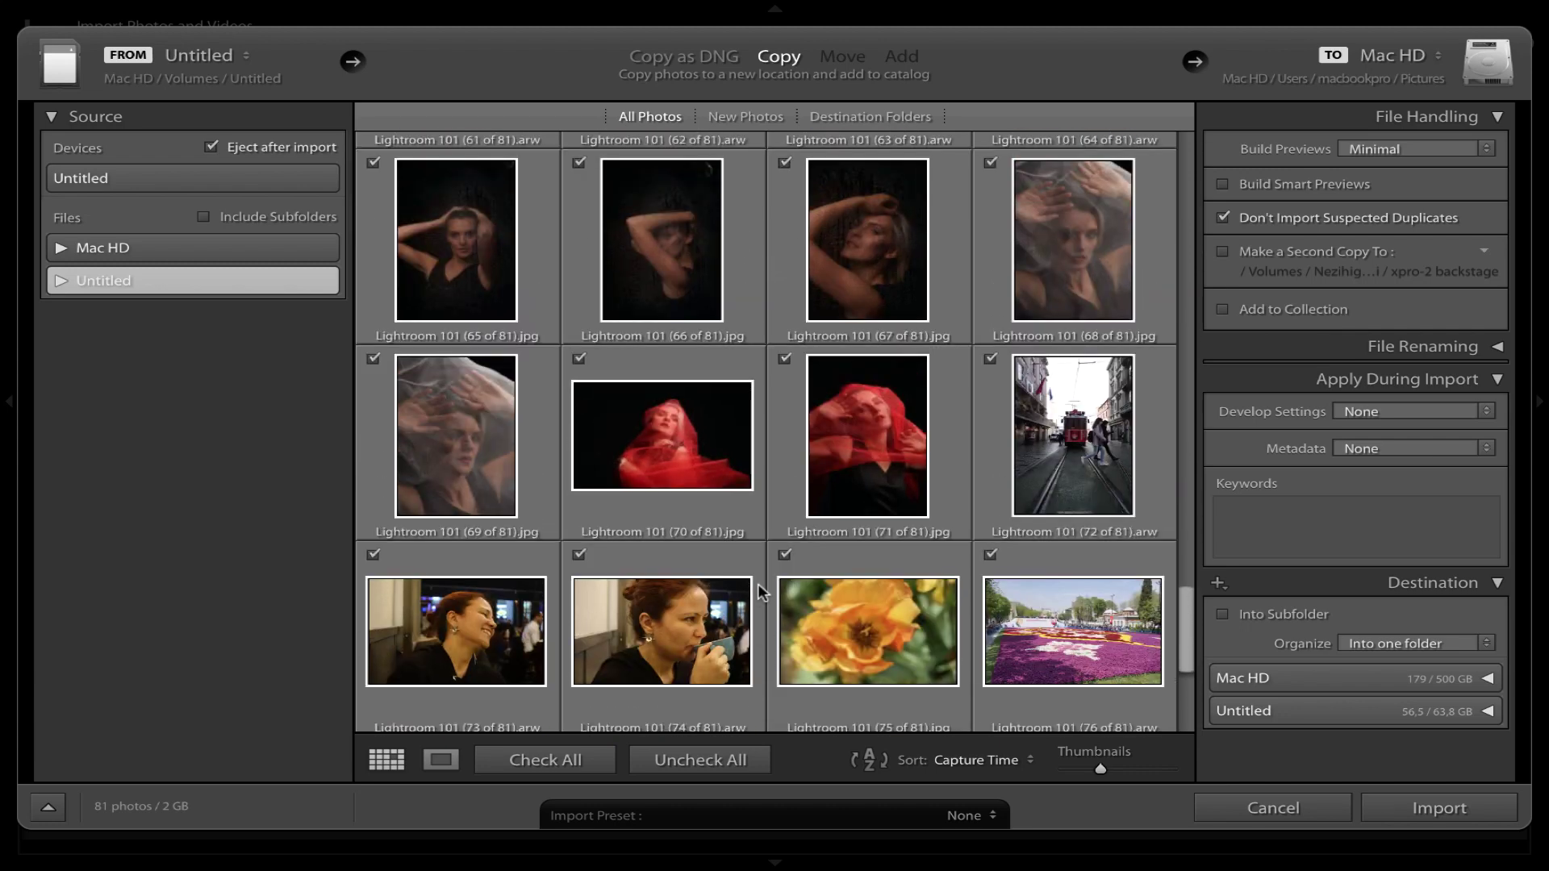
scroll(757, 584, up, 2)
scroll(757, 583, up, 2)
scroll(758, 583, up, 1)
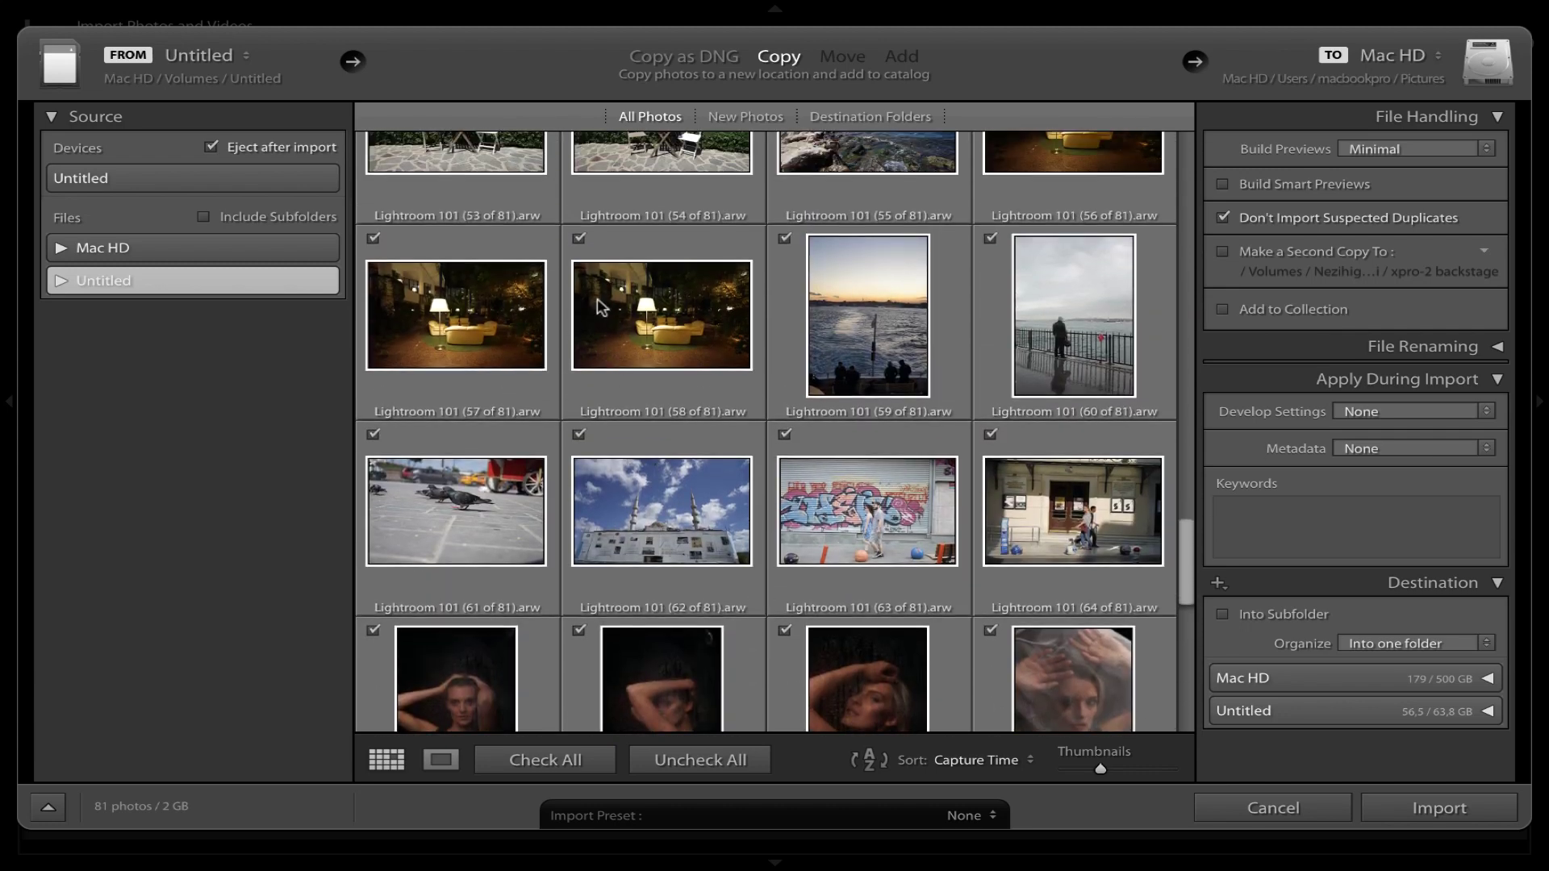
click(579, 239)
scroll(573, 235, up, 1)
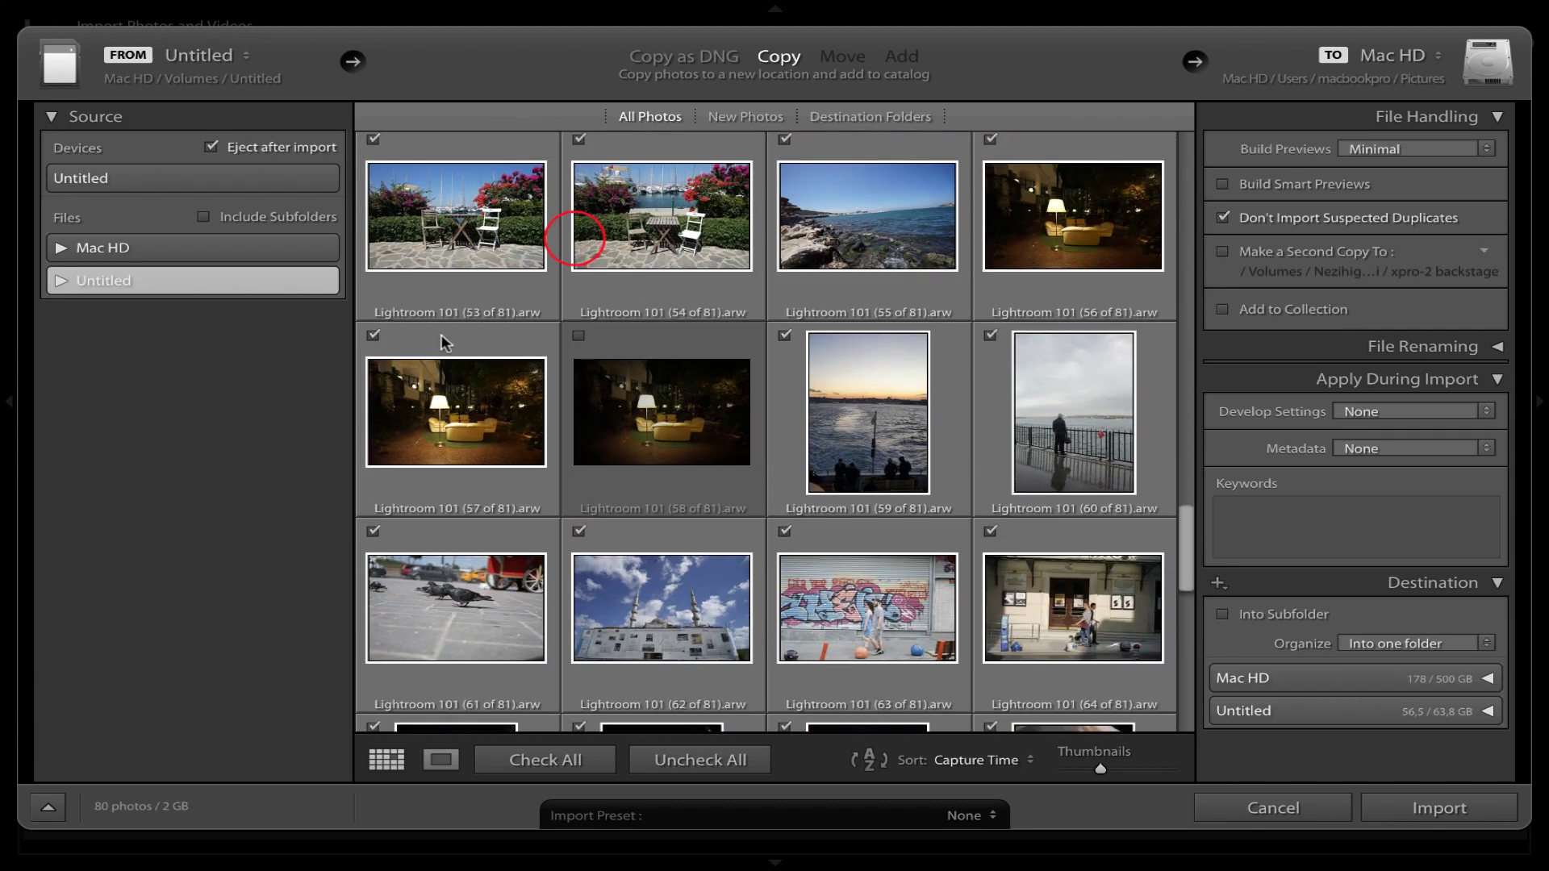
click(373, 334)
scroll(374, 329, up, 1)
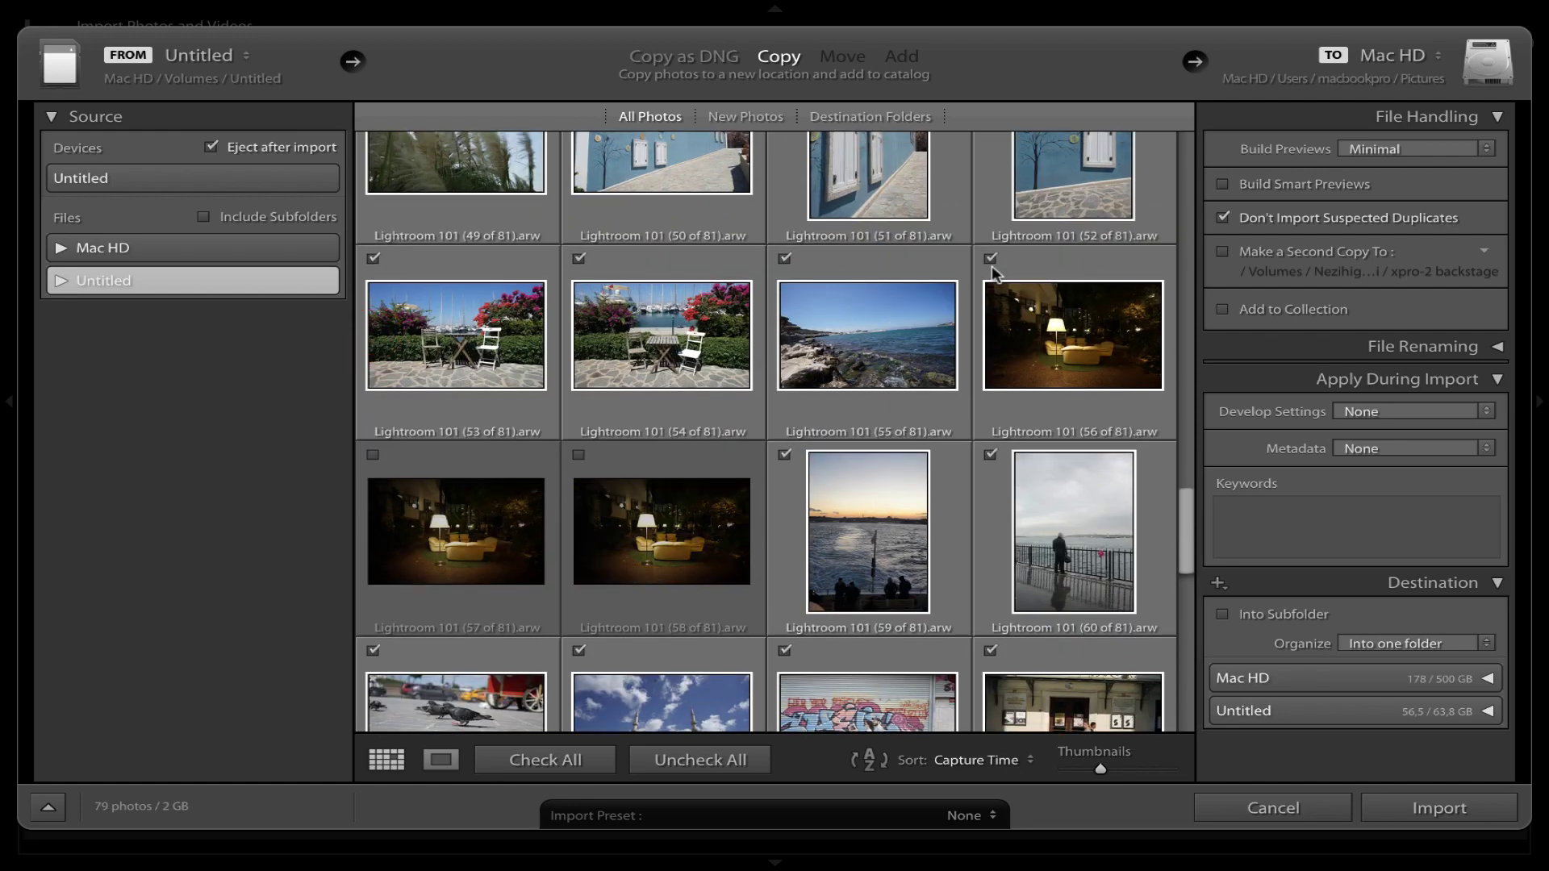
click(990, 258)
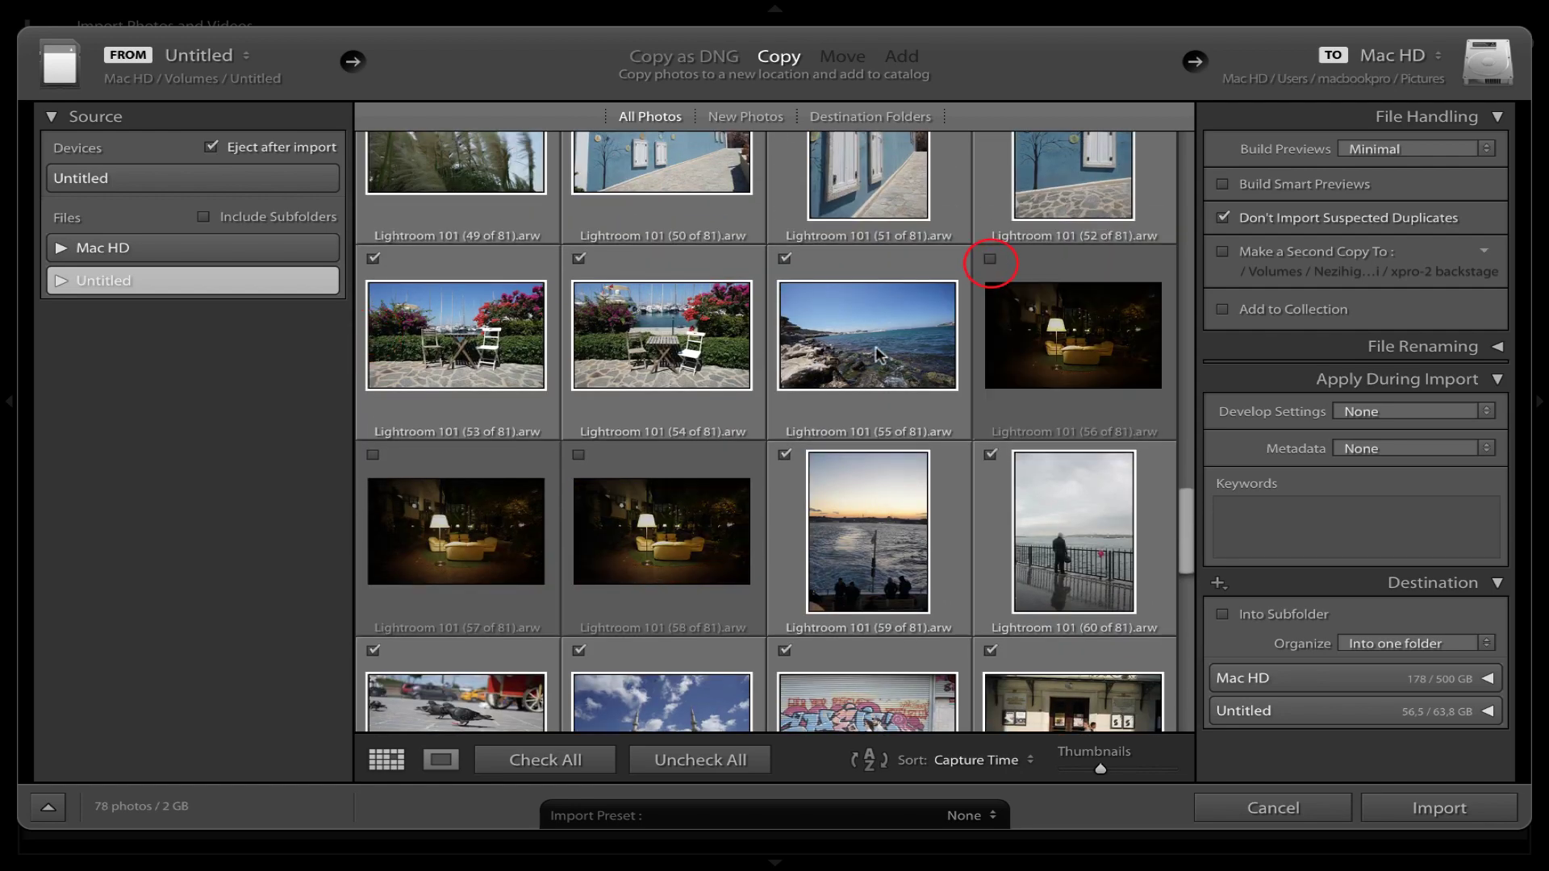
Enlarge the import preview thumbnails with the Thumbnails slider and browse the grid.
scroll(875, 346, up, 3)
scroll(874, 346, up, 2)
scroll(875, 346, up, 4)
scroll(875, 346, up, 3)
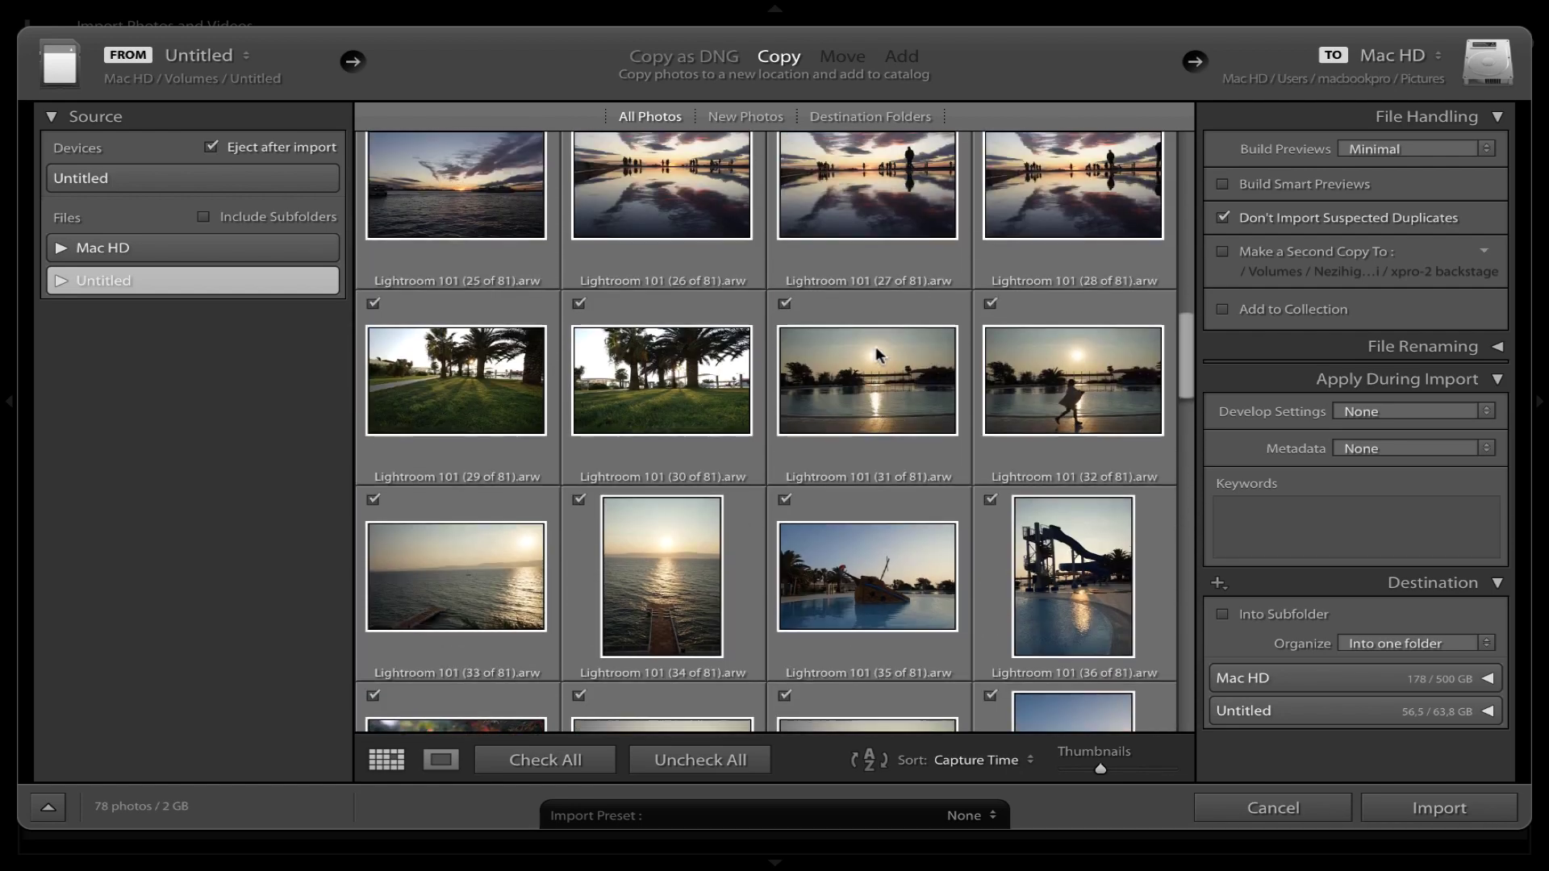
scroll(875, 346, up, 3)
scroll(875, 346, down, 1)
scroll(875, 346, down, 4)
scroll(874, 346, down, 4)
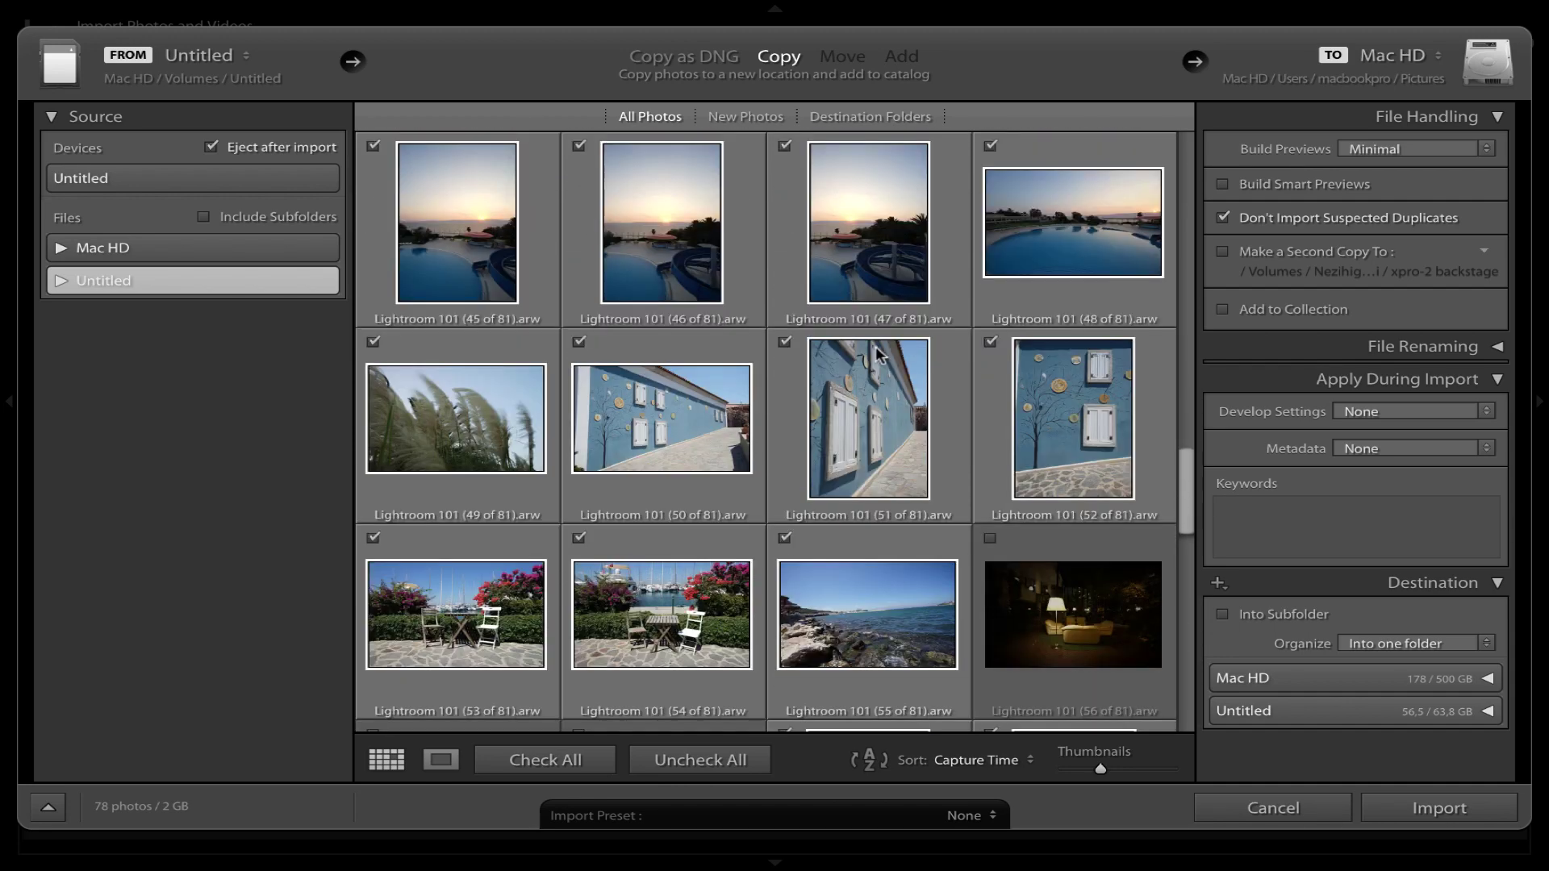
scroll(874, 346, down, 2)
scroll(877, 352, down, 4)
scroll(887, 351, down, 1)
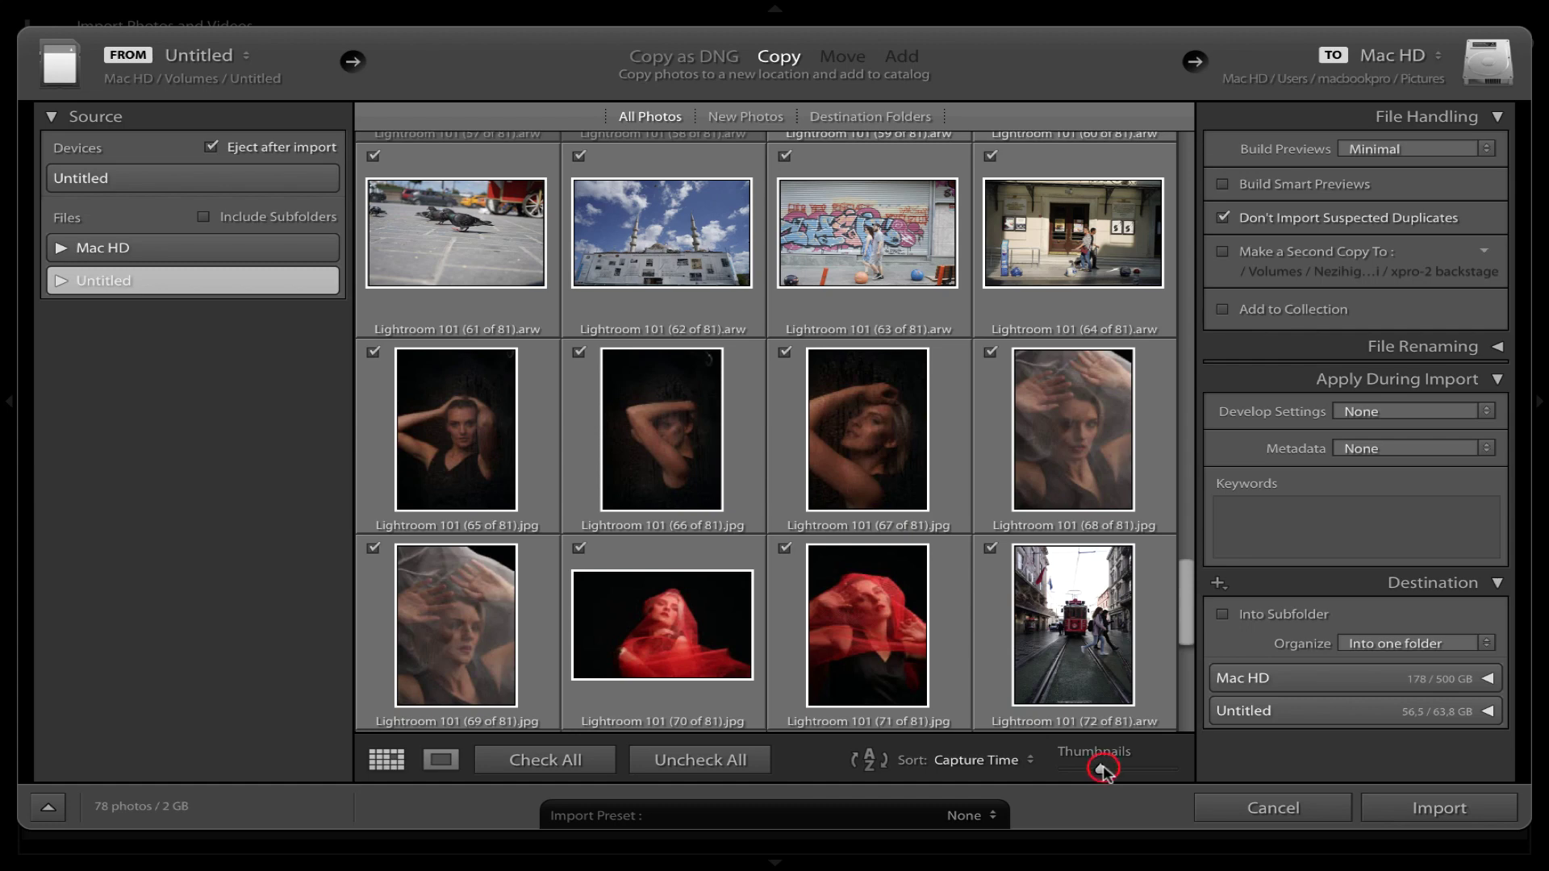
drag(1100, 768, 1137, 770)
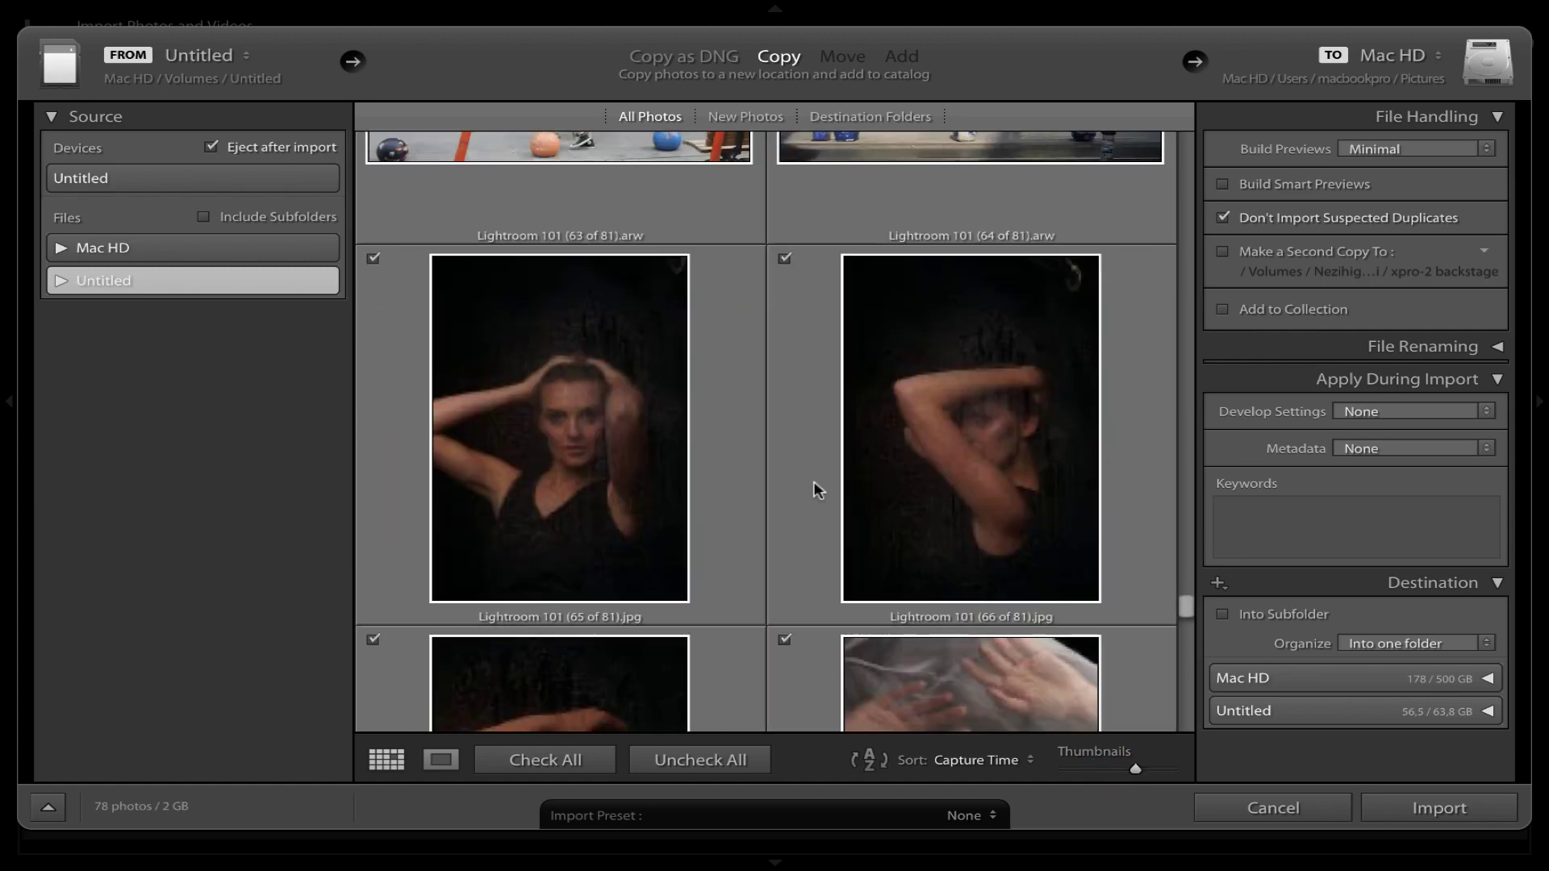
scroll(798, 466, down, 2)
scroll(798, 466, down, 3)
scroll(800, 468, down, 2)
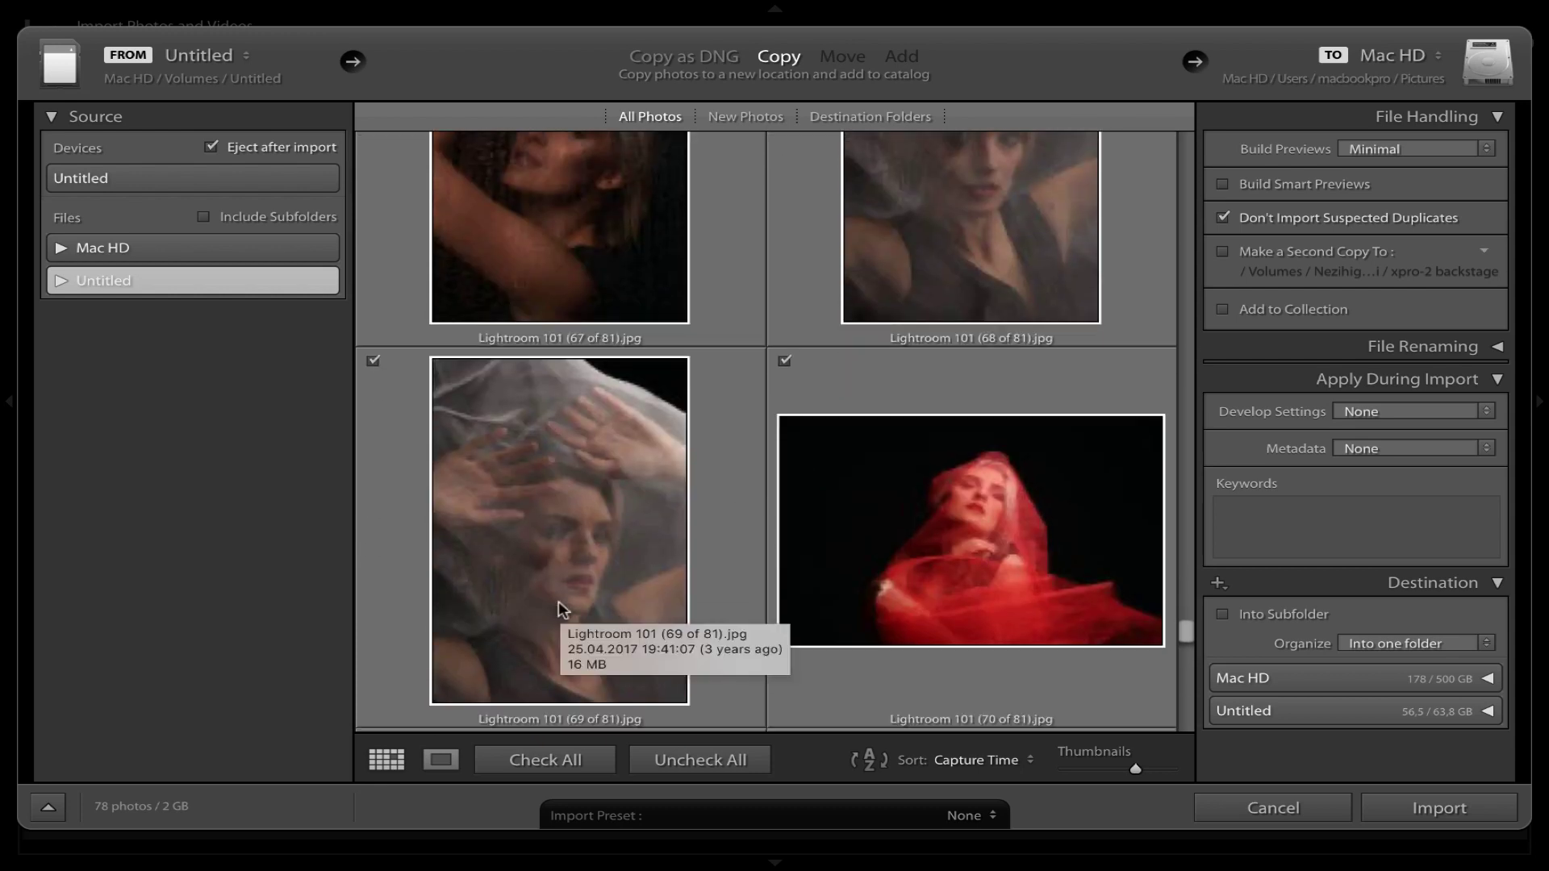
Switch to Loupe view and step forward through the next four photos.
click(441, 761)
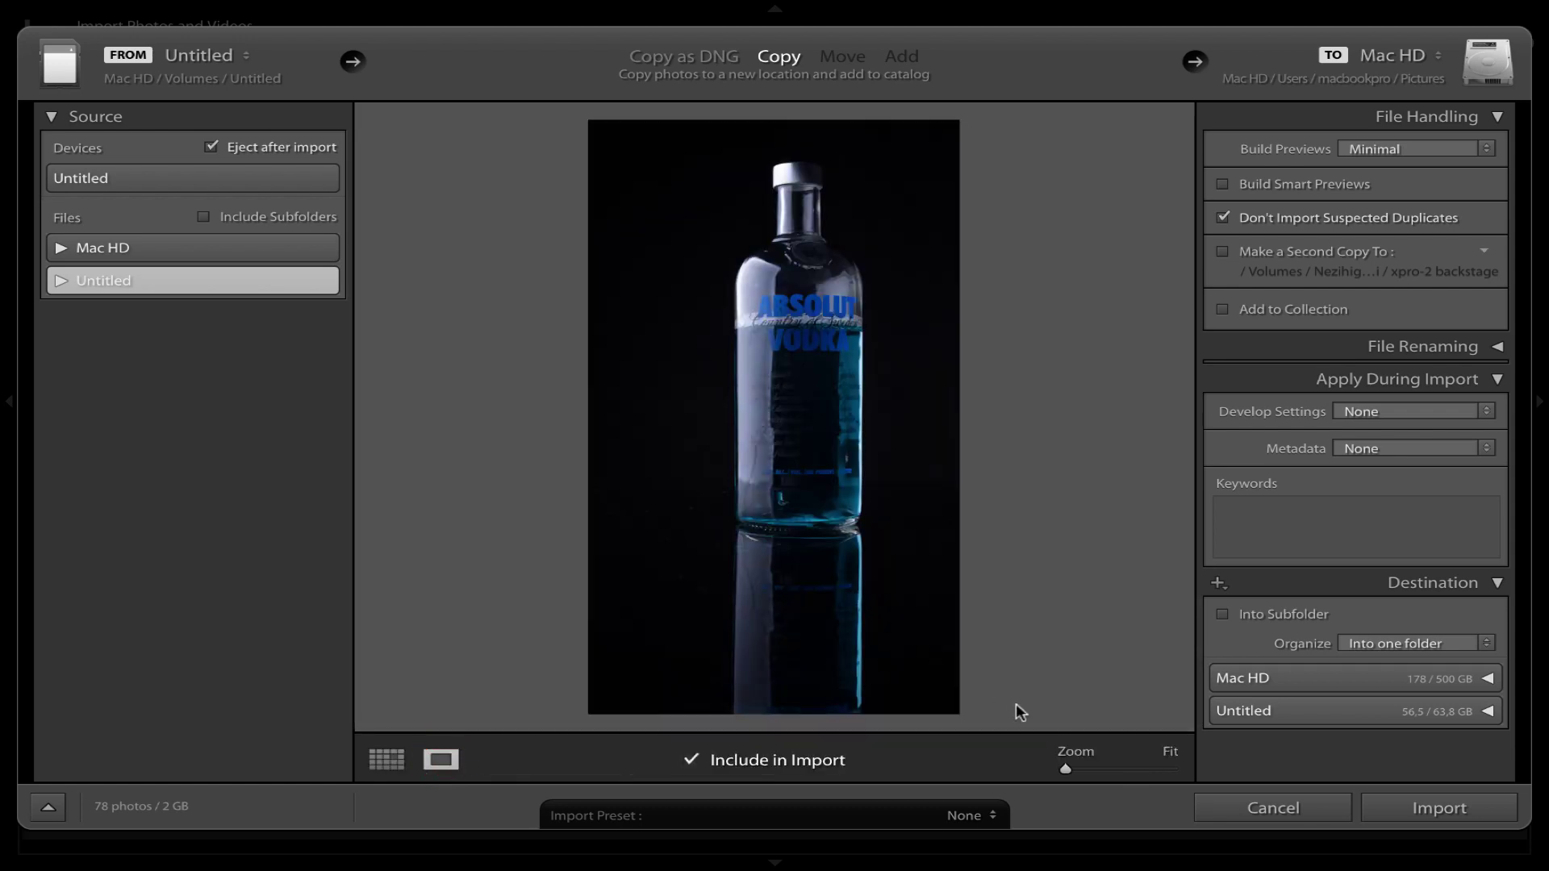
key(Right)
key(Right)
key(Right)
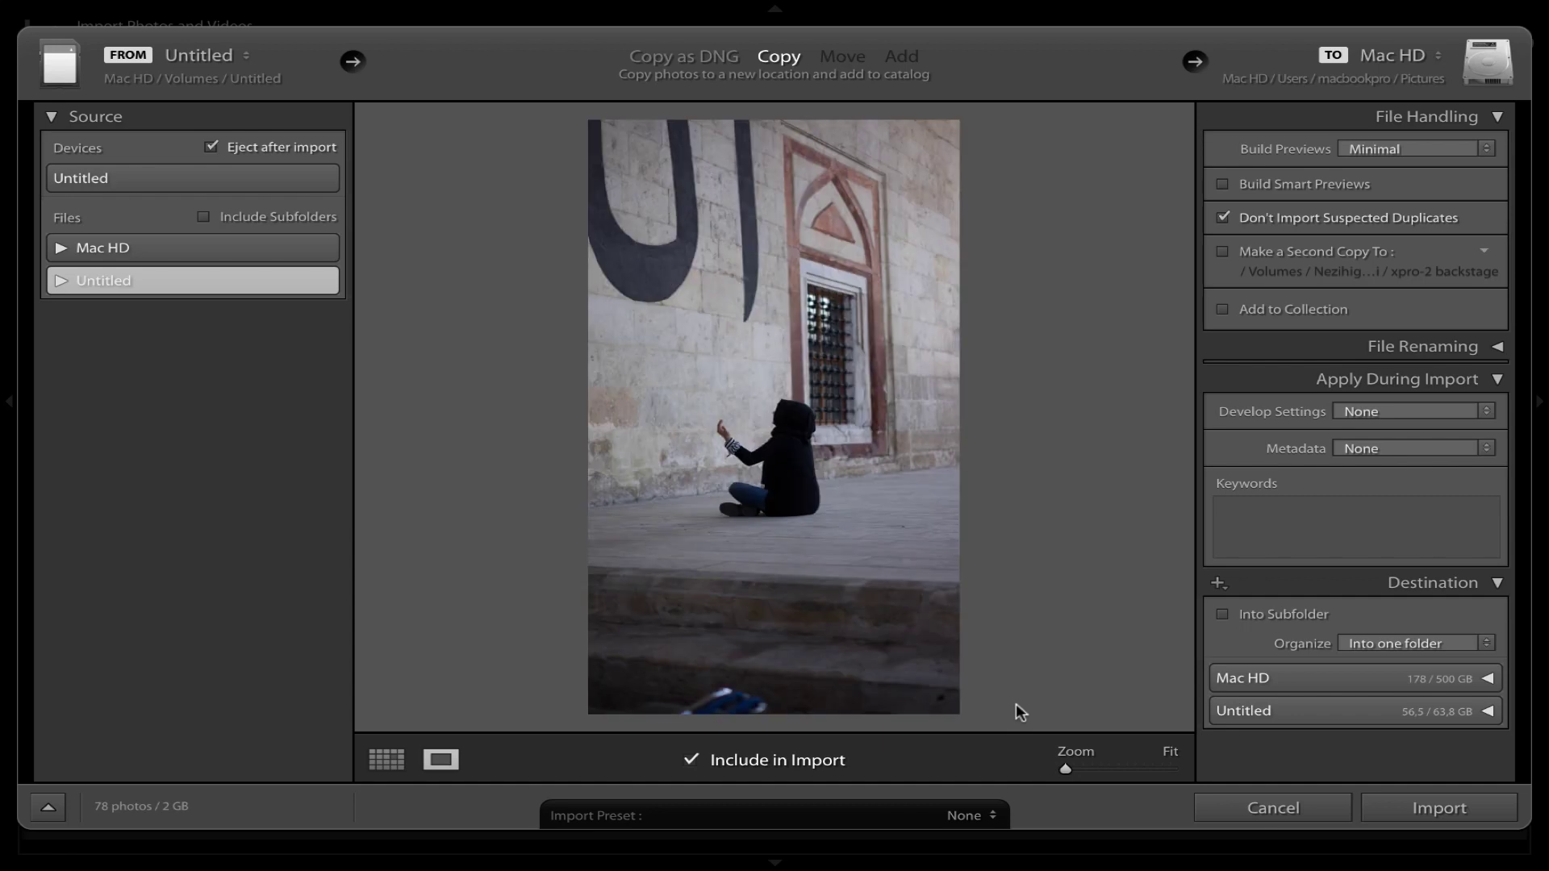
key(Right)
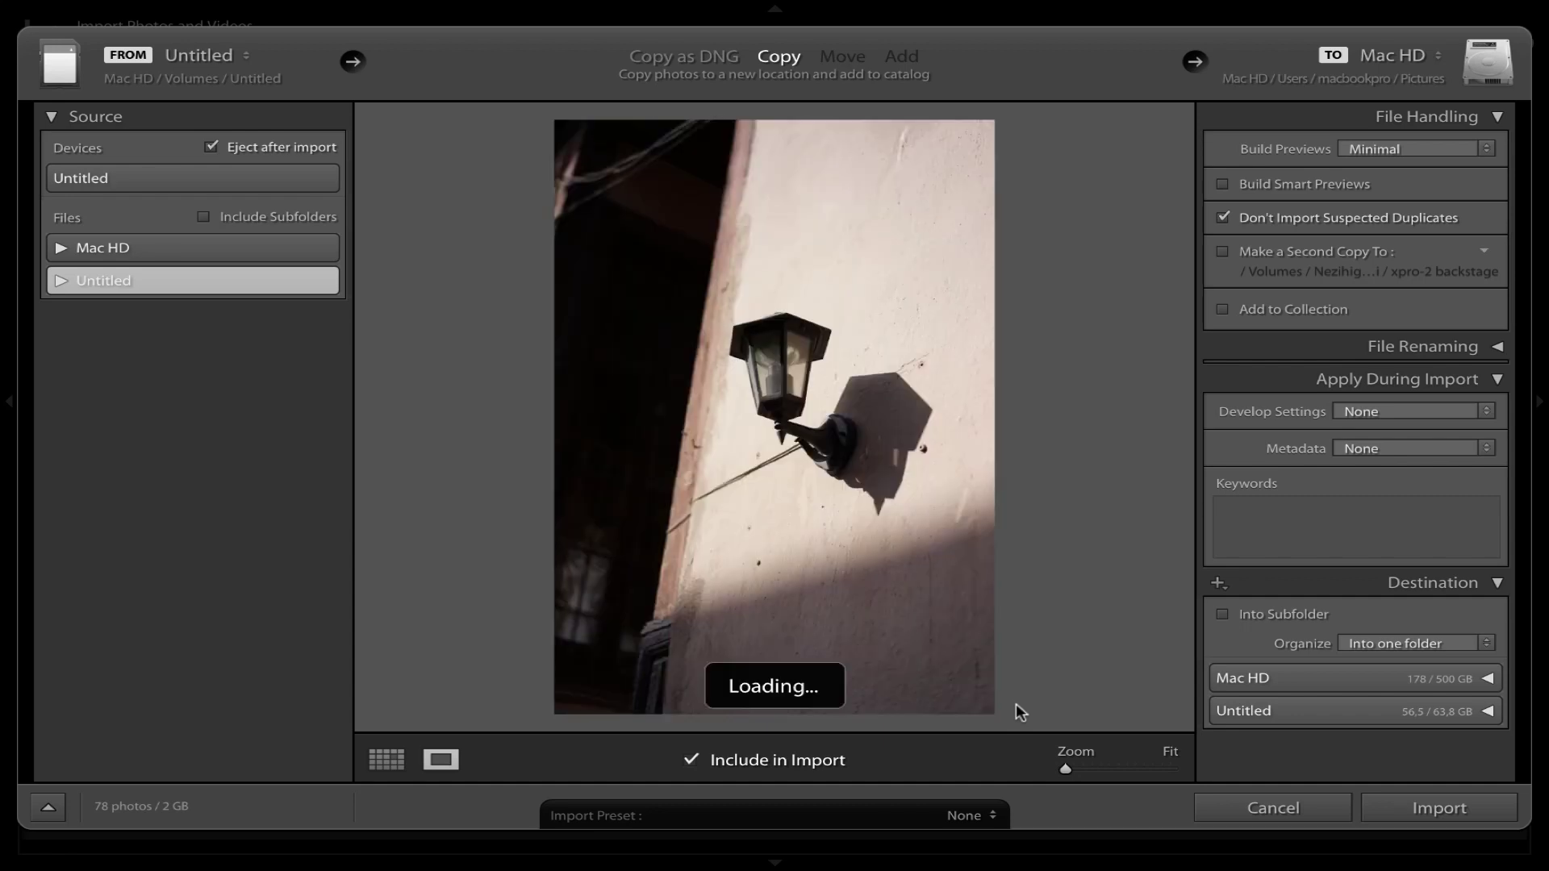
key(Right)
key(Right)
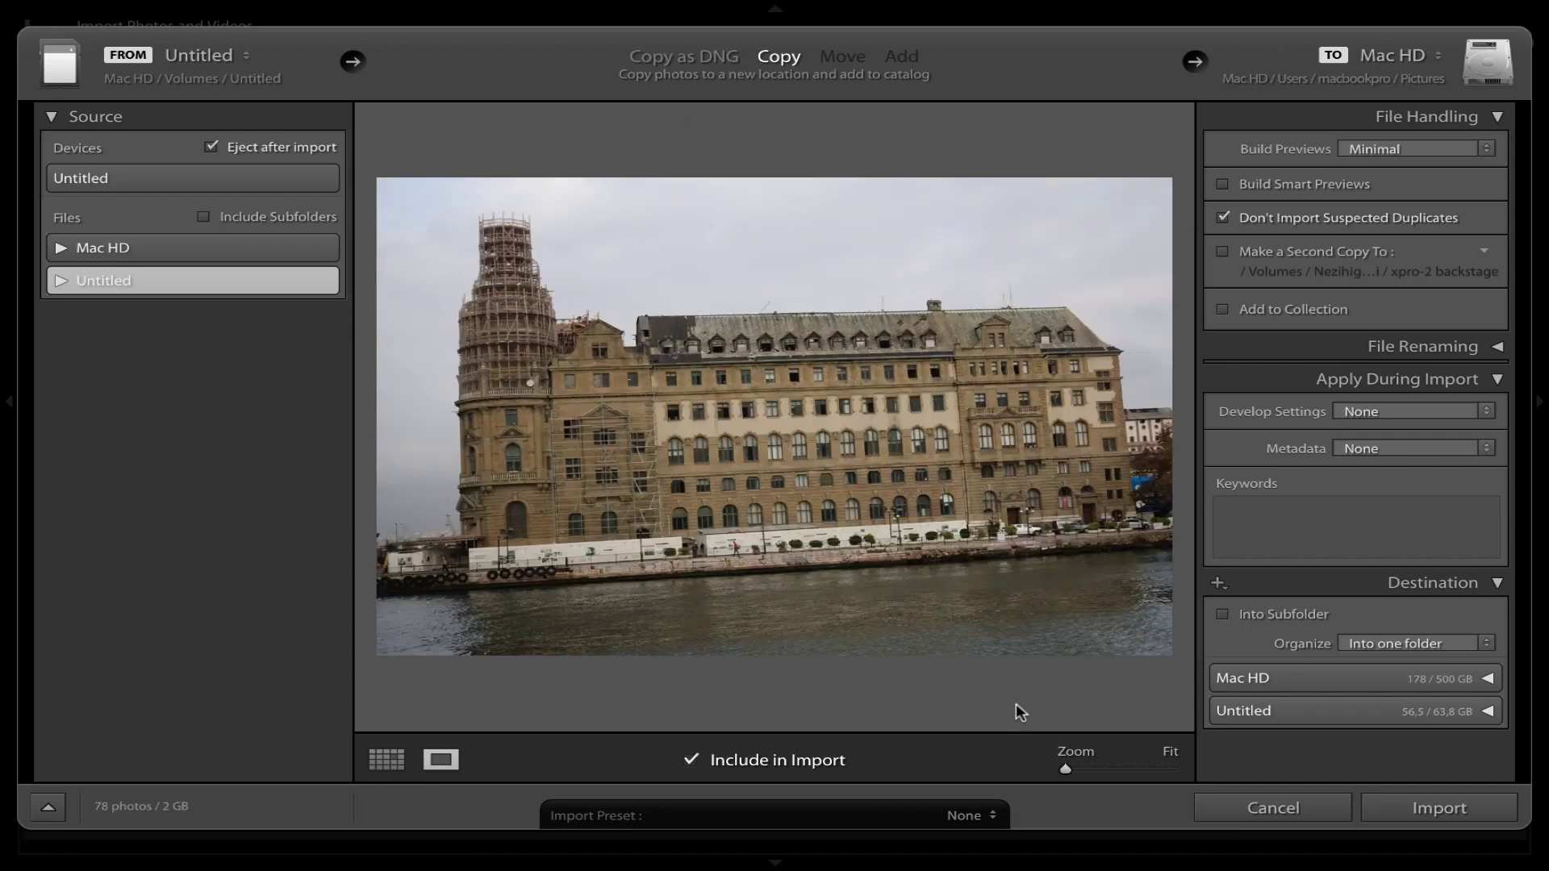
key(Right)
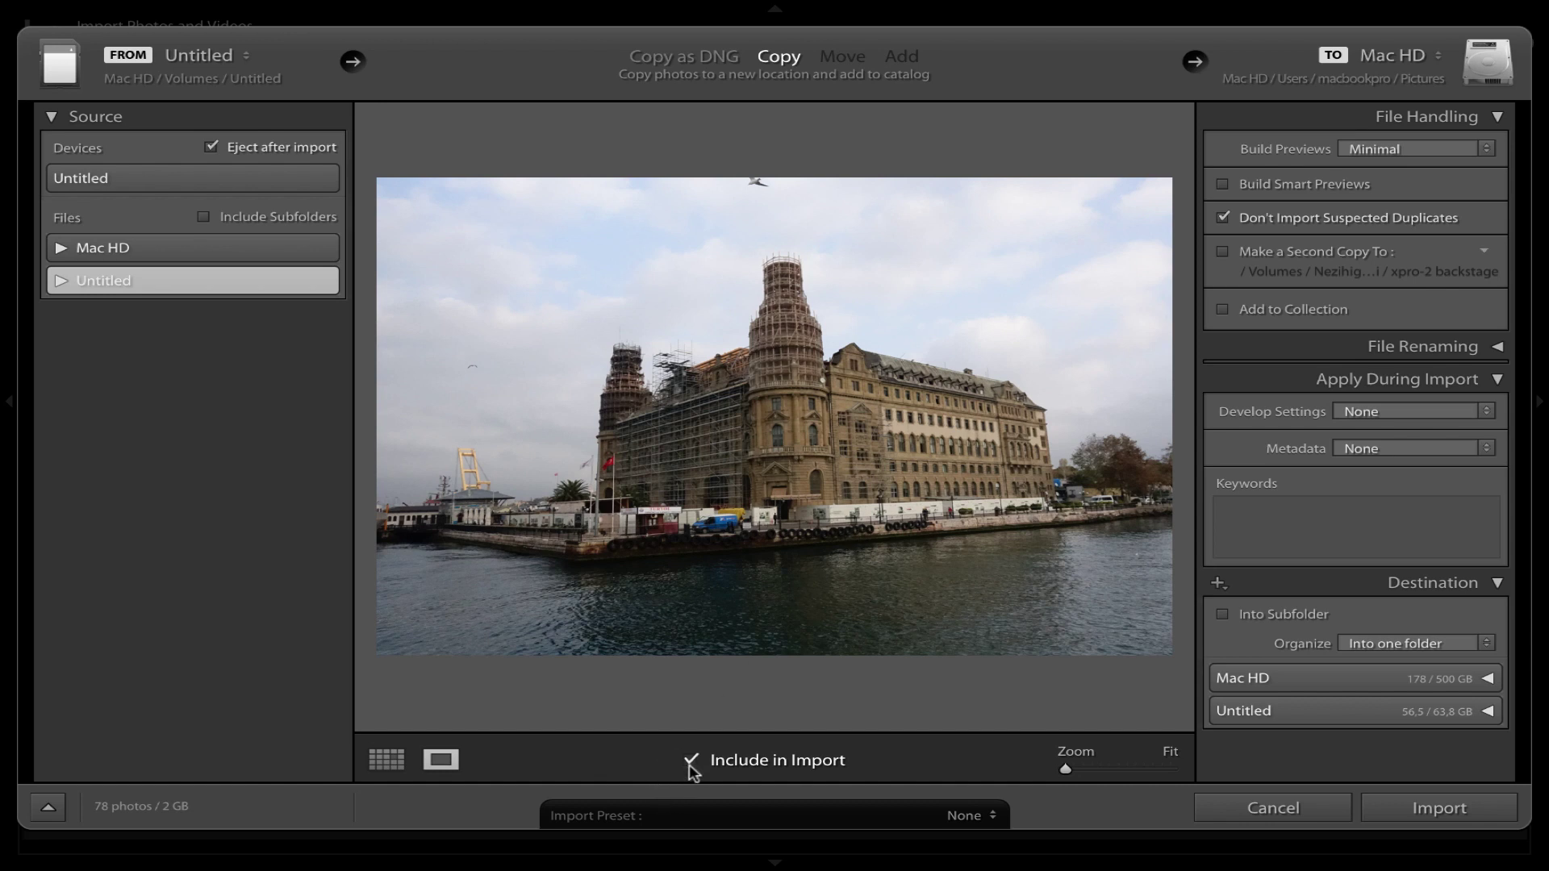
Exclude the building photo from the import, include it again, and zoom into it.
click(691, 760)
click(690, 761)
mouse_move(1067, 771)
mouse_down()
mouse_move(1085, 772)
mouse_move(1067, 771)
mouse_up()
Return to Grid view with thumbnails four per row, scrolling through and back to the top.
click(386, 759)
click(1095, 766)
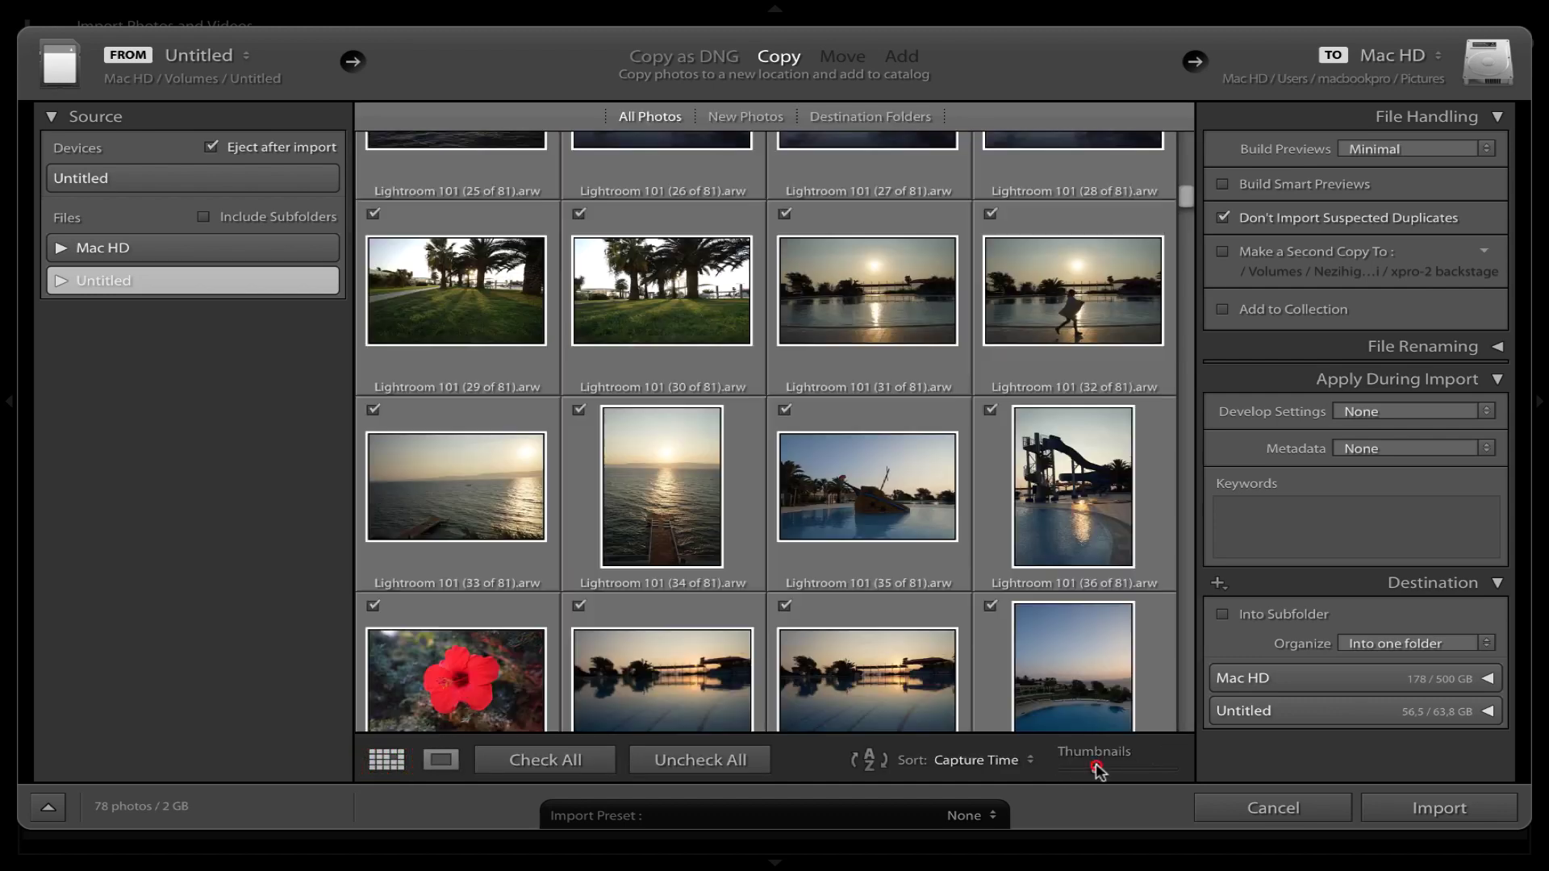
scroll(869, 505, down, 5)
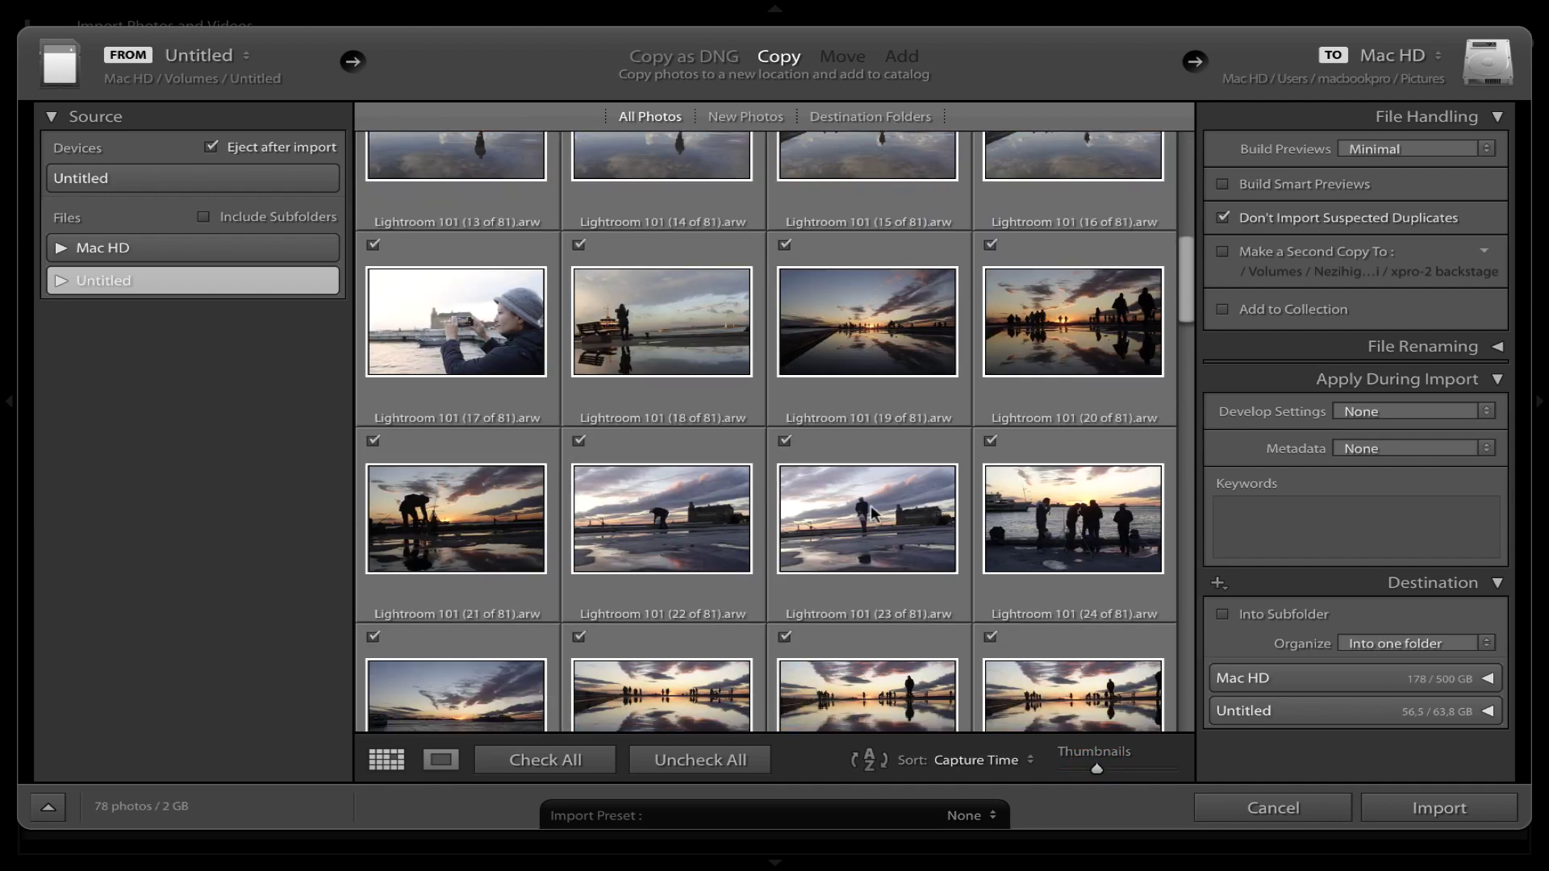
scroll(870, 507, down, 5)
scroll(869, 507, down, 4)
scroll(869, 506, down, 4)
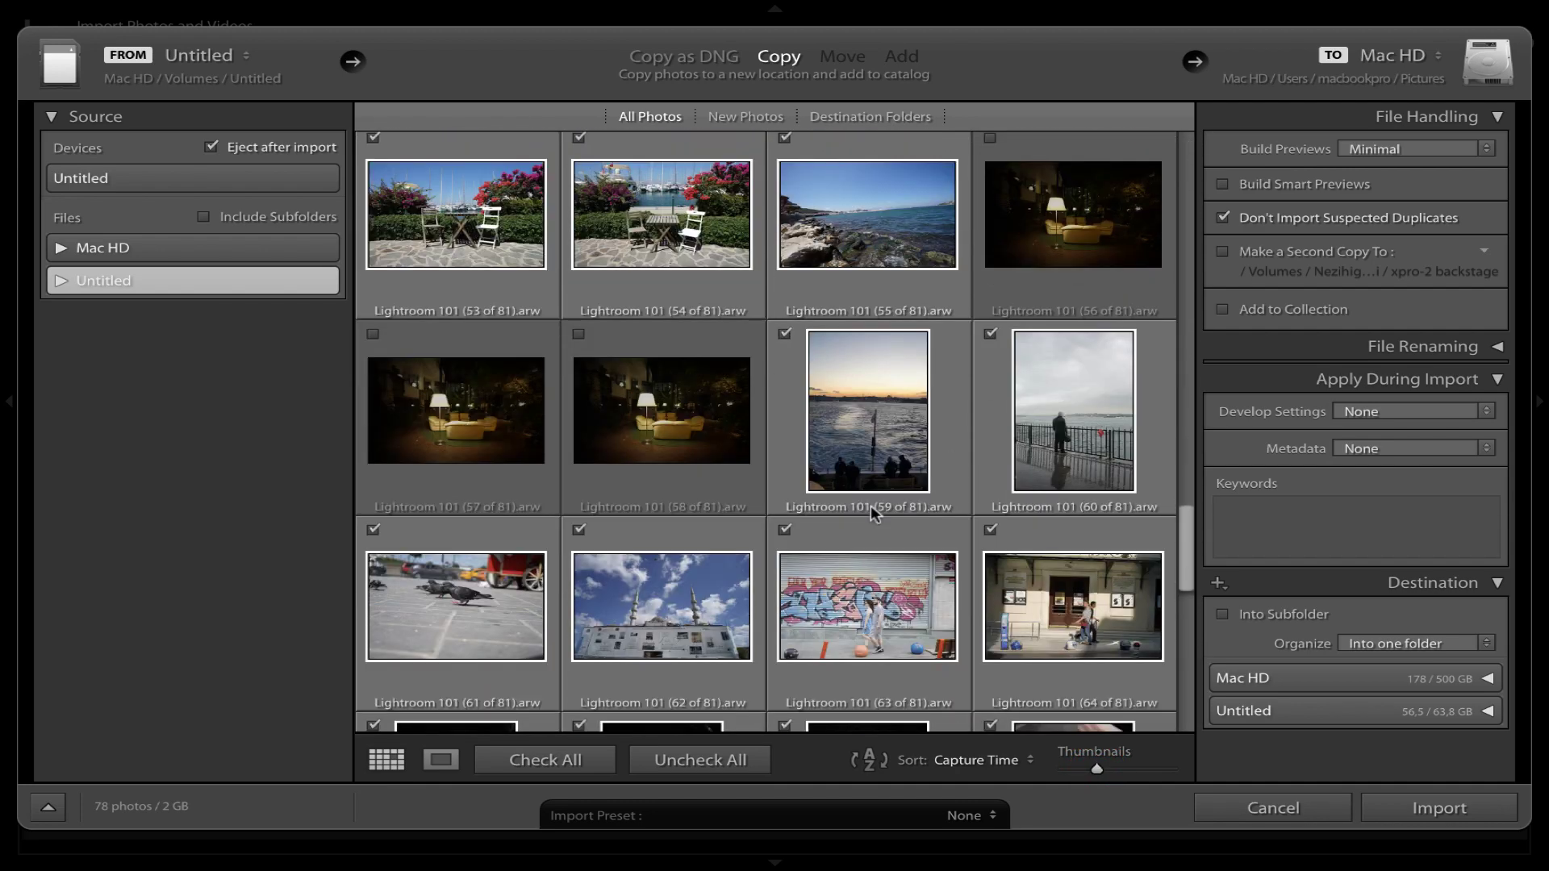
scroll(870, 507, down, 4)
scroll(870, 505, down, 5)
scroll(869, 505, down, 3)
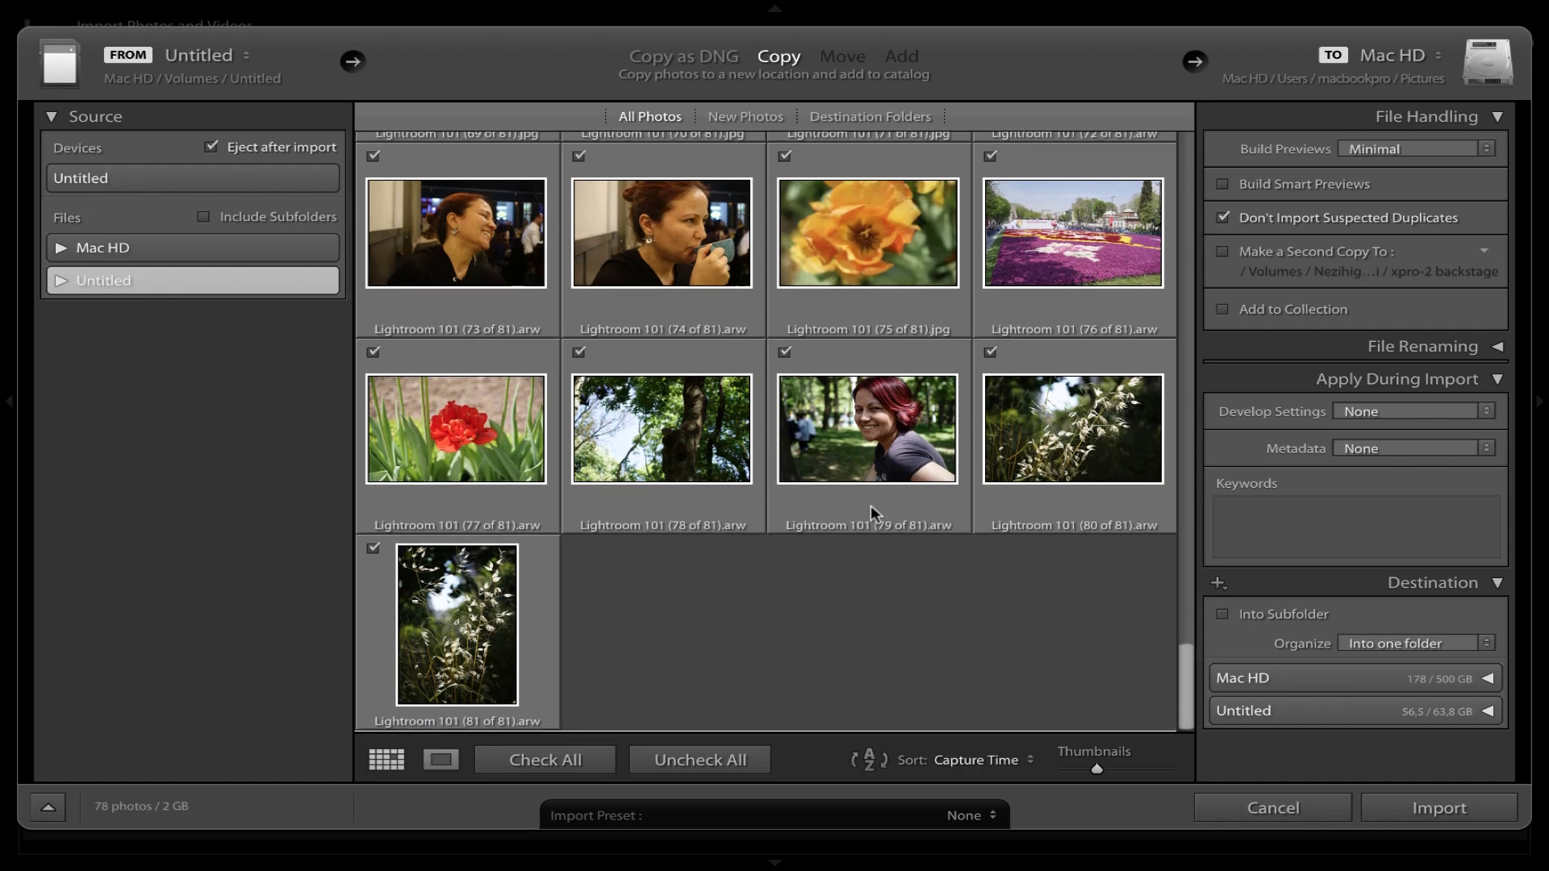
scroll(870, 505, up, 2)
scroll(869, 505, up, 5)
scroll(870, 505, up, 4)
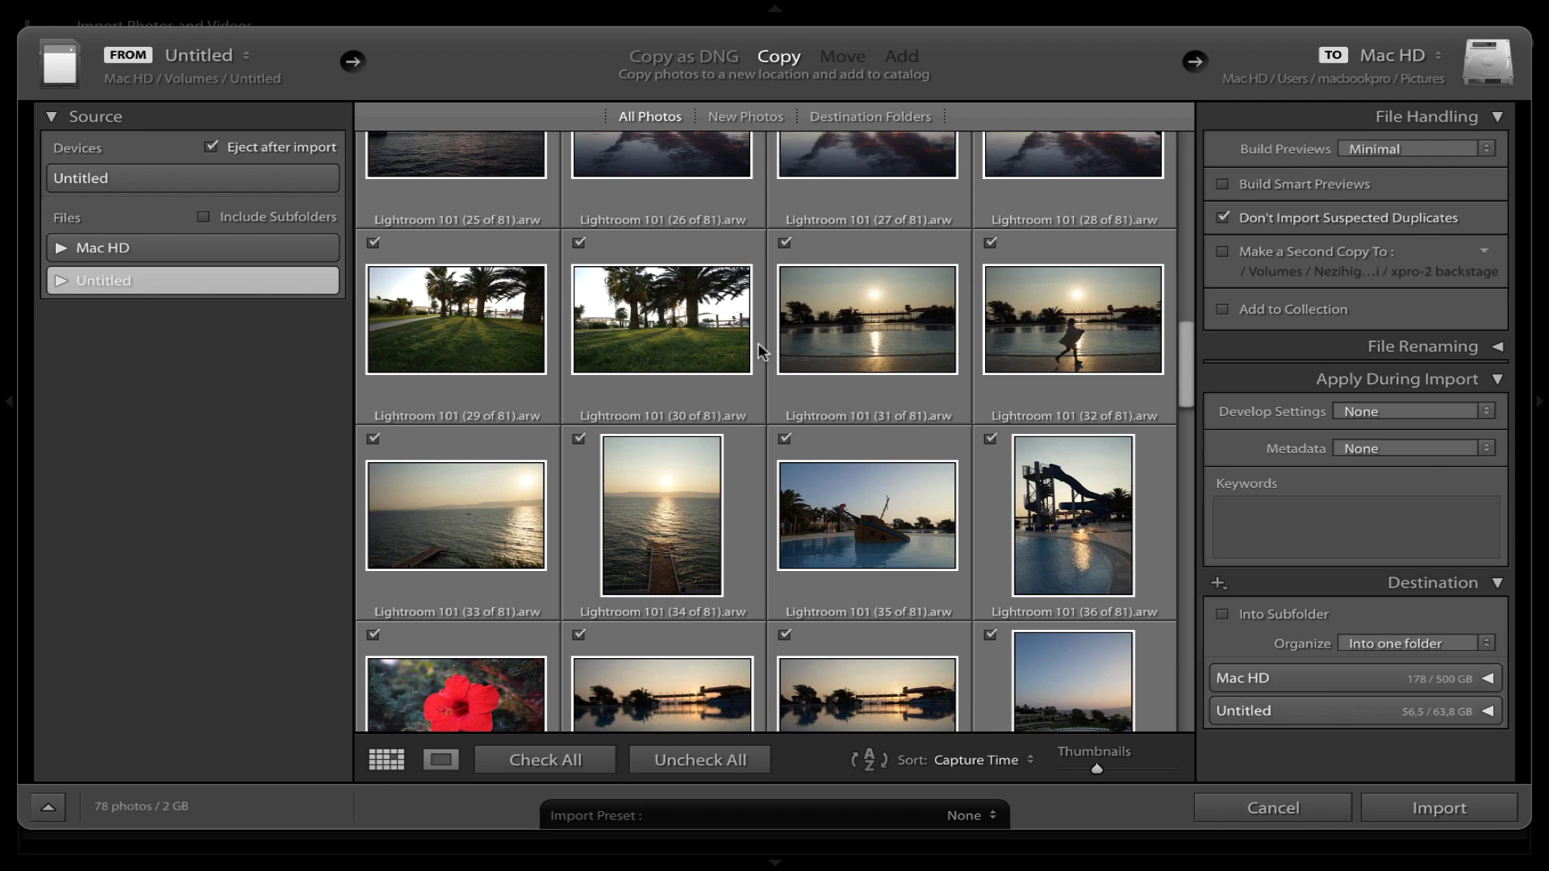
scroll(757, 342, up, 1)
scroll(757, 342, up, 3)
scroll(757, 342, up, 3)
scroll(758, 342, up, 1)
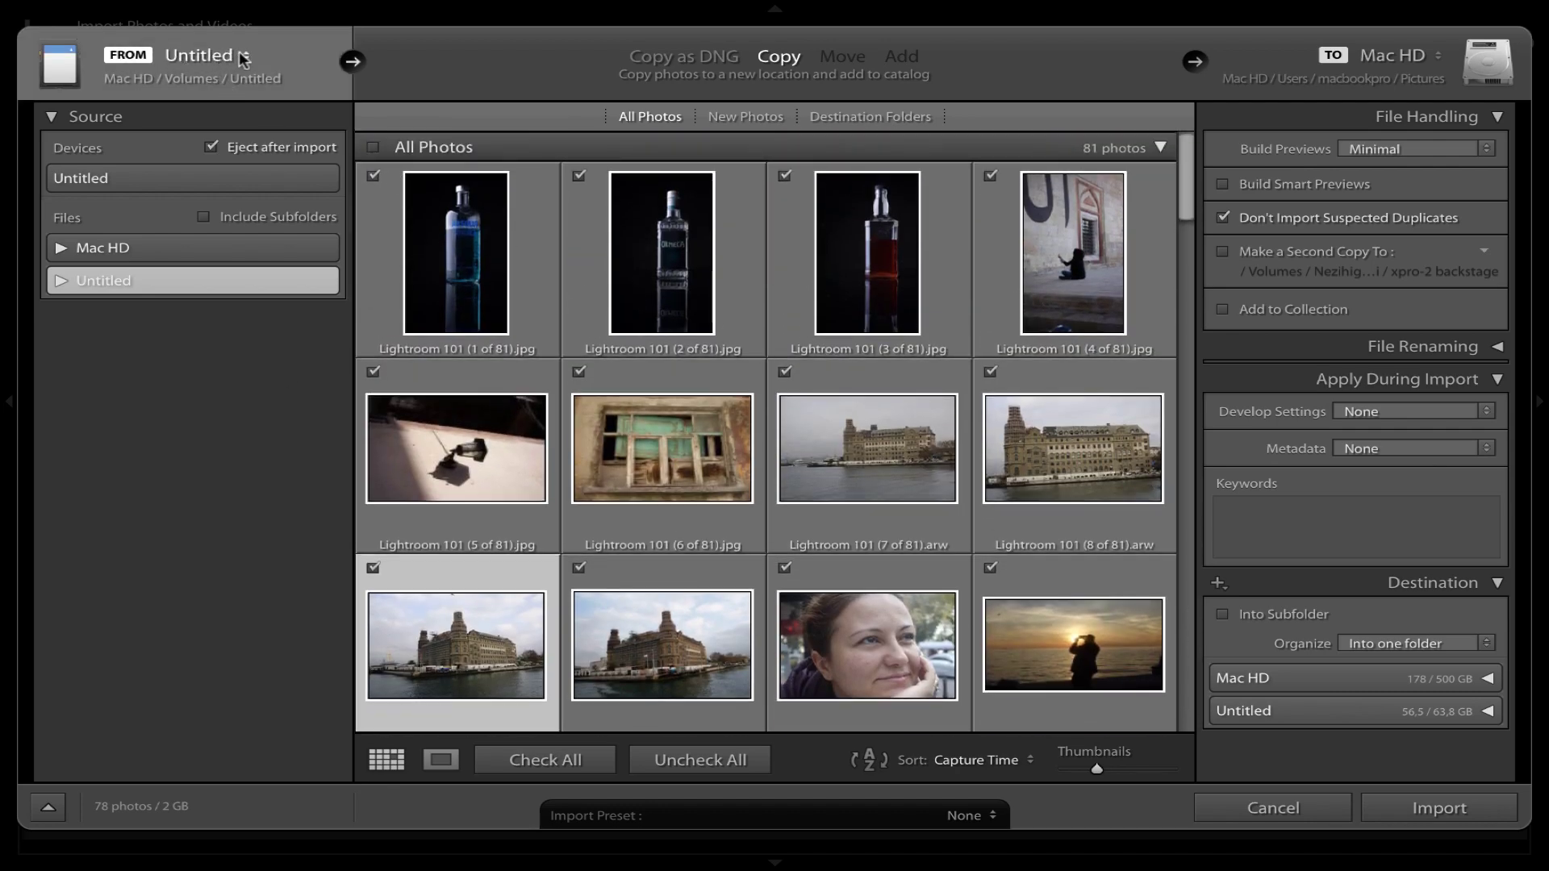
Choose Other Source… from the FROM source list.
click(352, 65)
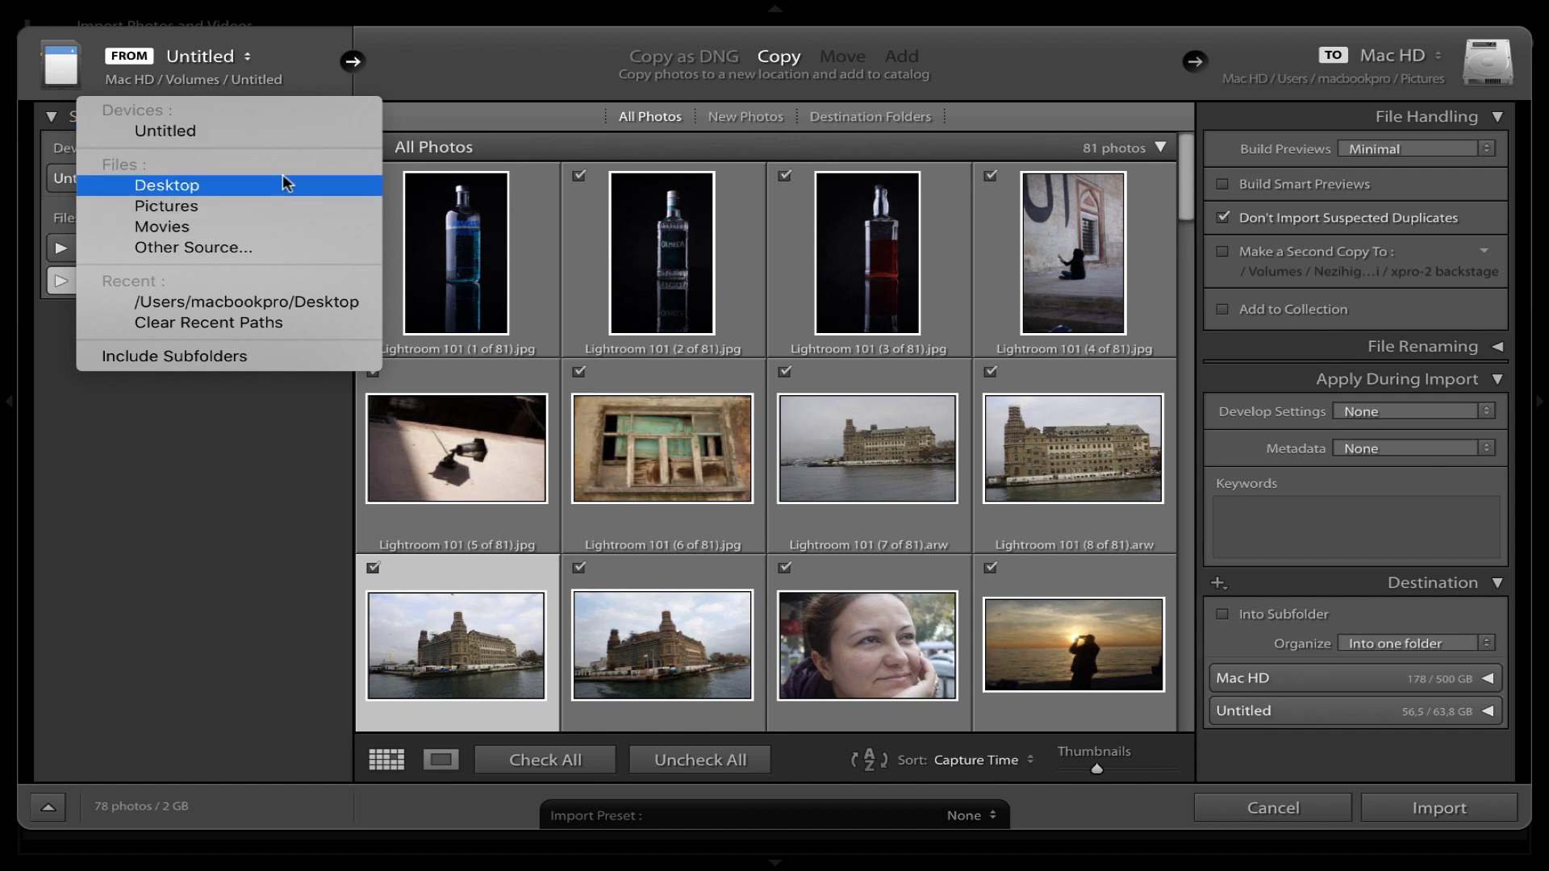
click(248, 250)
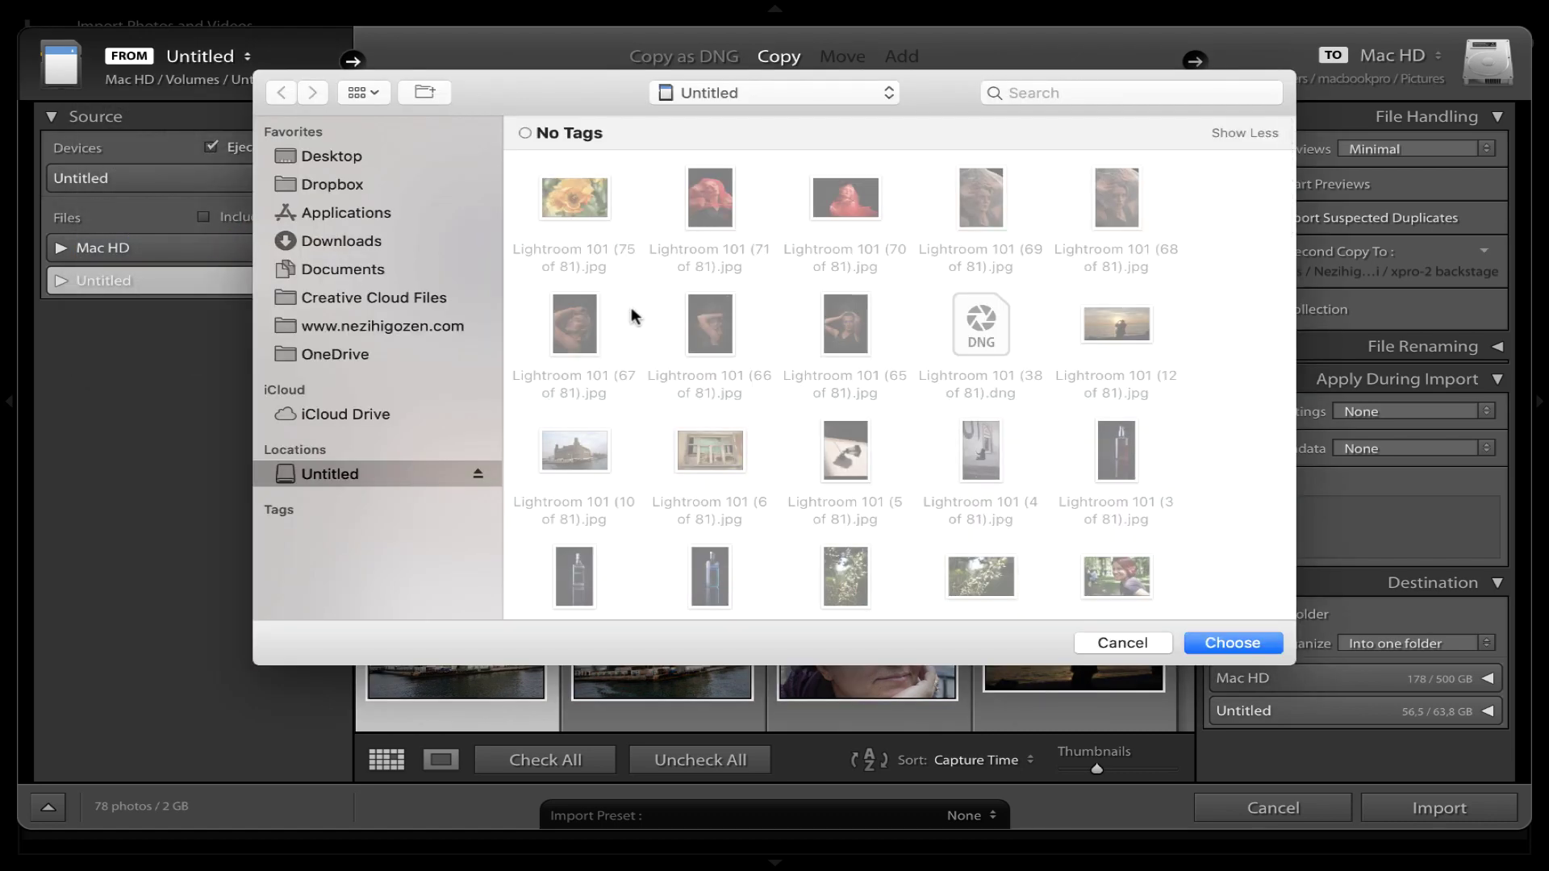
Browse the Untitled card's files in the folder browser, then cancel without choosing a source.
scroll(634, 326, down, 1)
scroll(634, 324, down, 3)
scroll(633, 321, up, 3)
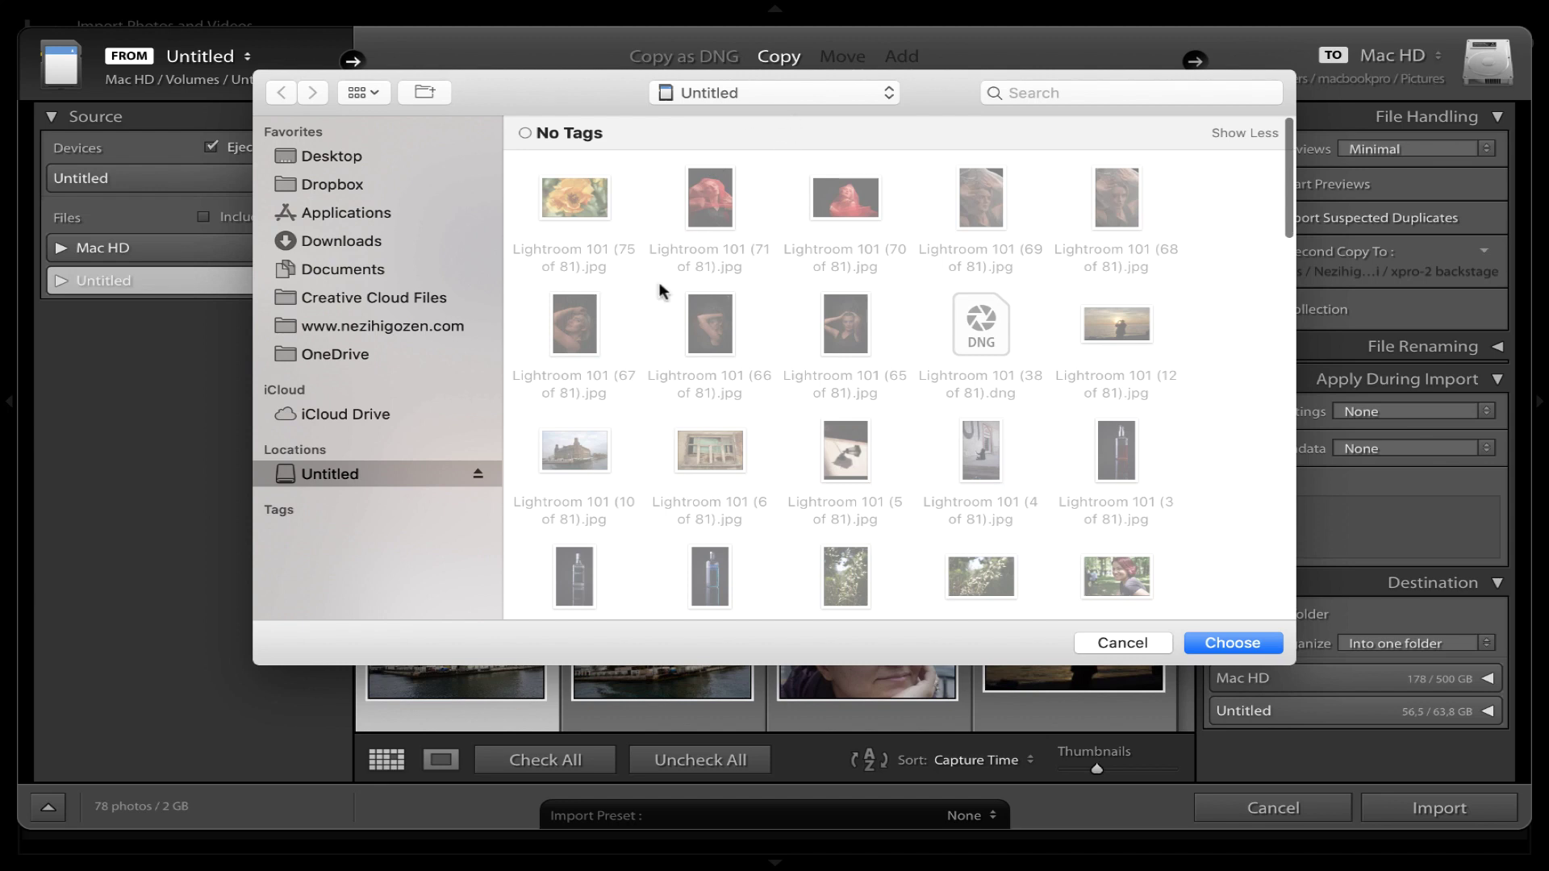
scroll(658, 292, down, 2)
scroll(660, 296, down, 2)
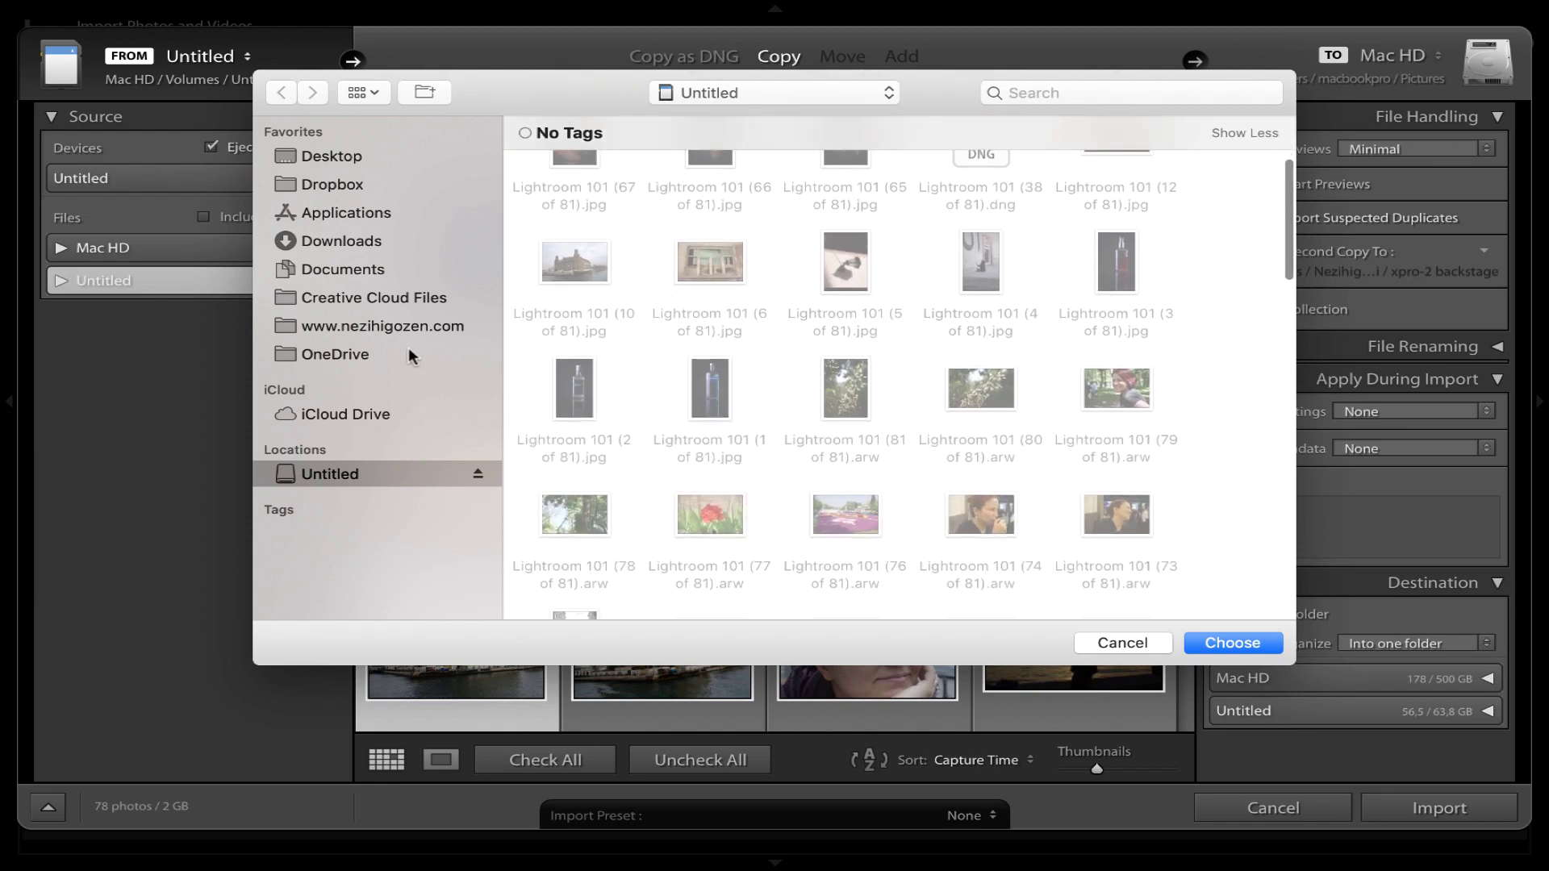
scroll(555, 313, down, 3)
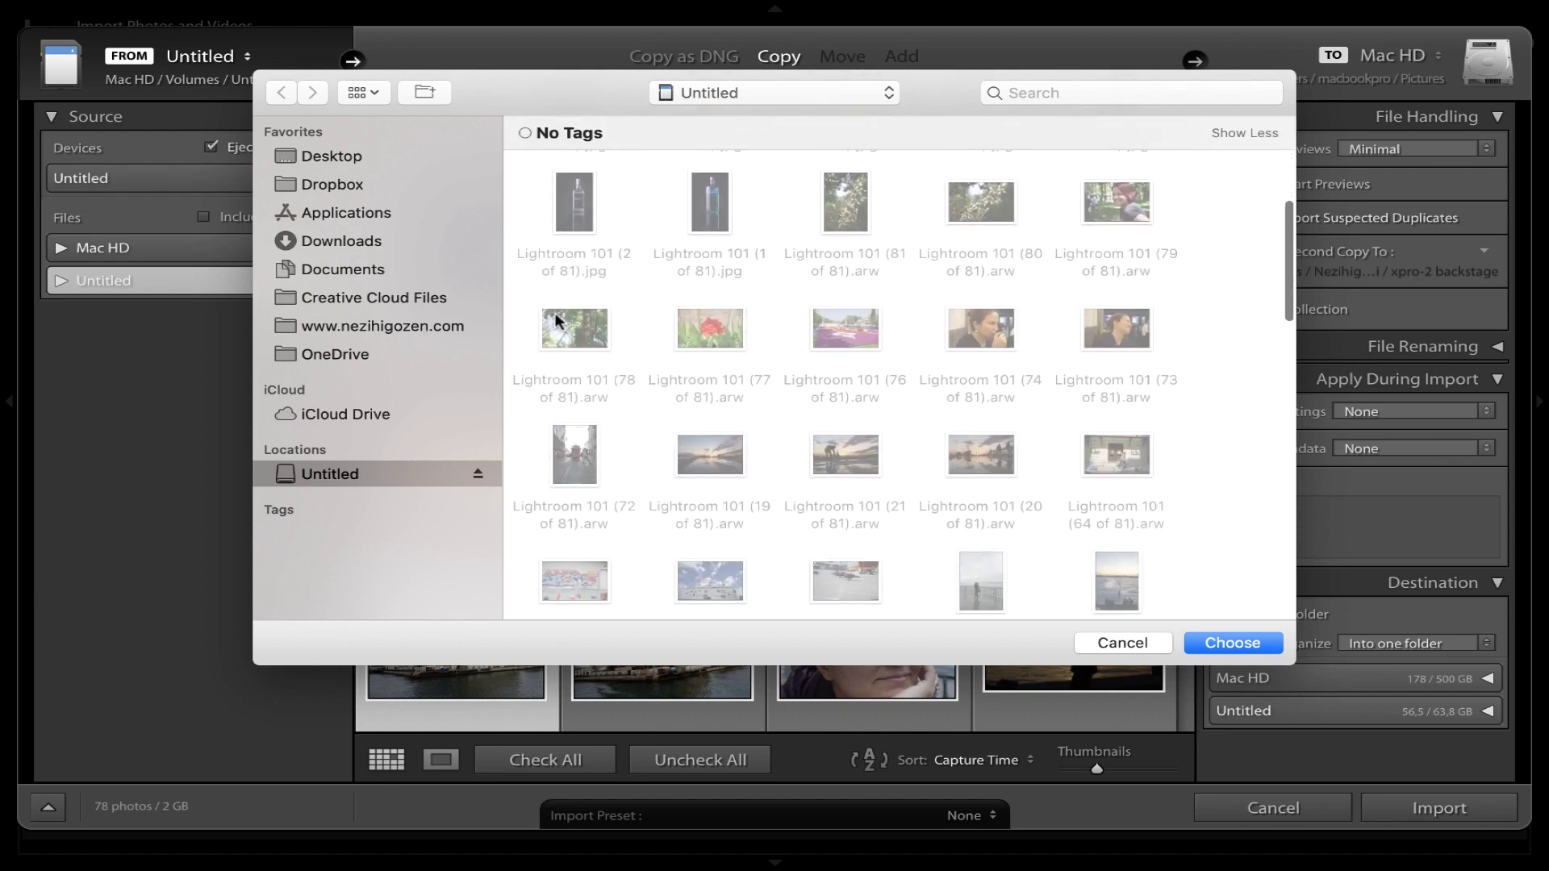
scroll(555, 312, down, 2)
scroll(555, 315, down, 3)
scroll(555, 321, down, 5)
scroll(555, 321, down, 5)
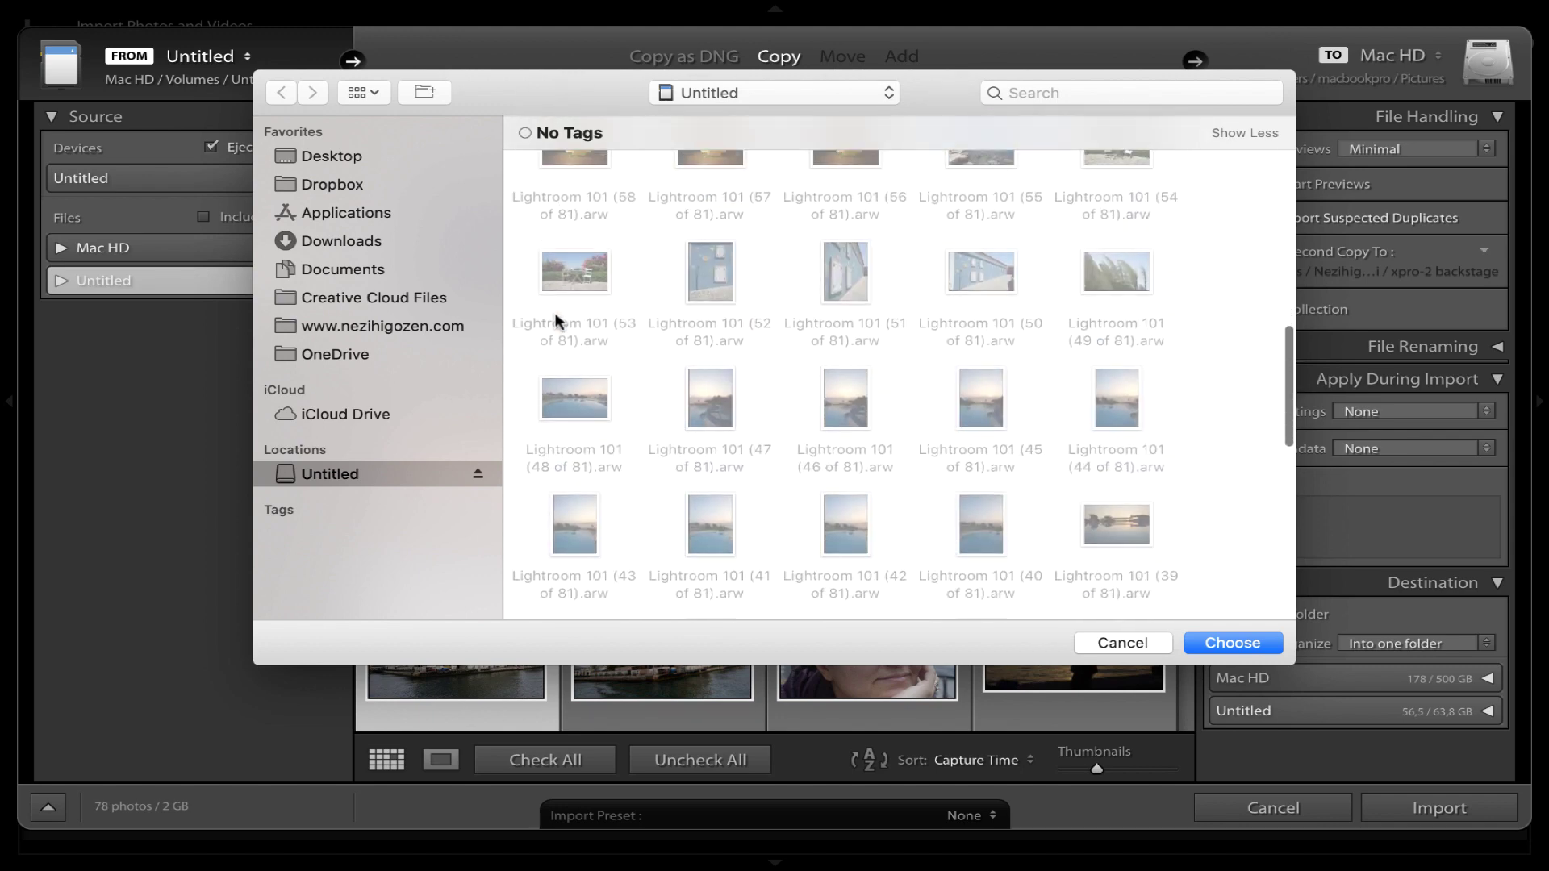
scroll(555, 320, down, 4)
scroll(556, 321, down, 4)
scroll(555, 320, down, 3)
scroll(555, 320, down, 3)
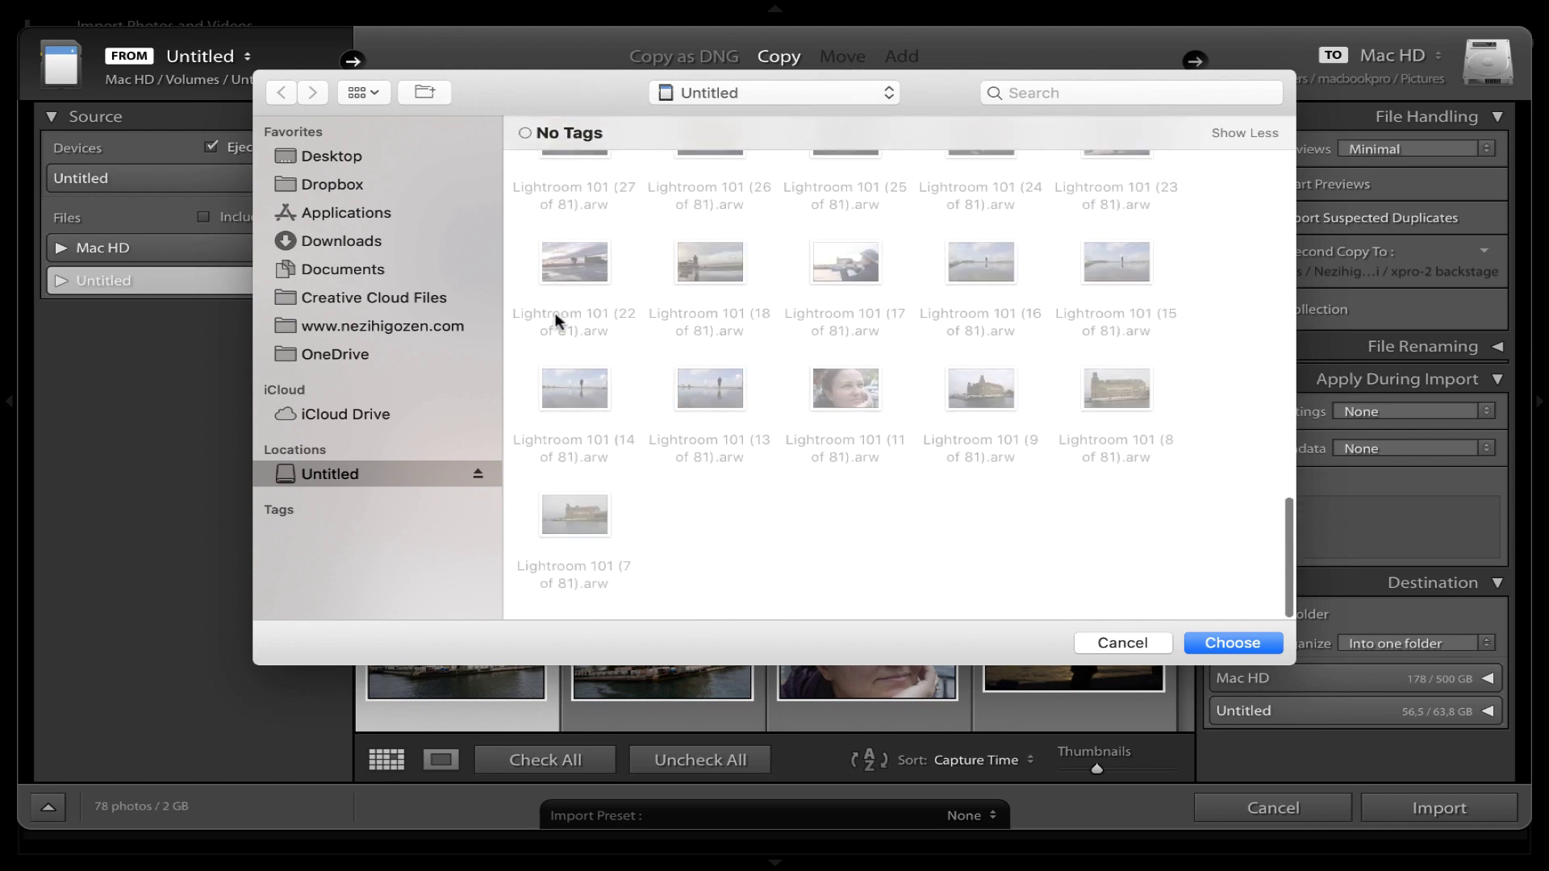
scroll(555, 321, up, 15)
scroll(555, 320, up, 3)
scroll(555, 321, up, 3)
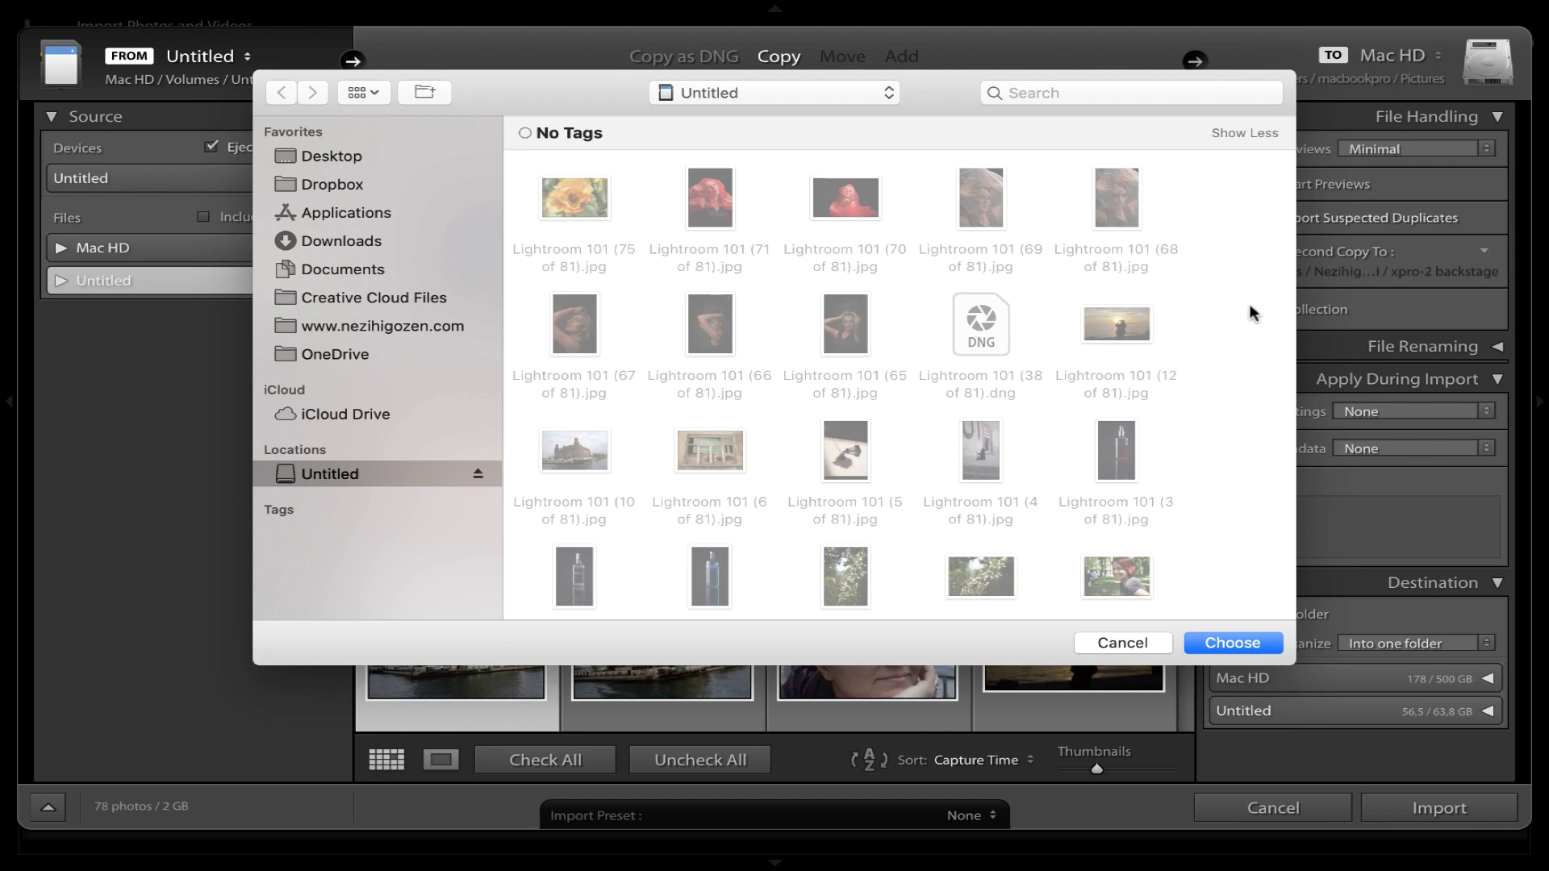
scroll(1250, 306, down, 1)
scroll(1249, 305, down, 2)
scroll(1250, 306, down, 2)
scroll(1250, 306, down, 1)
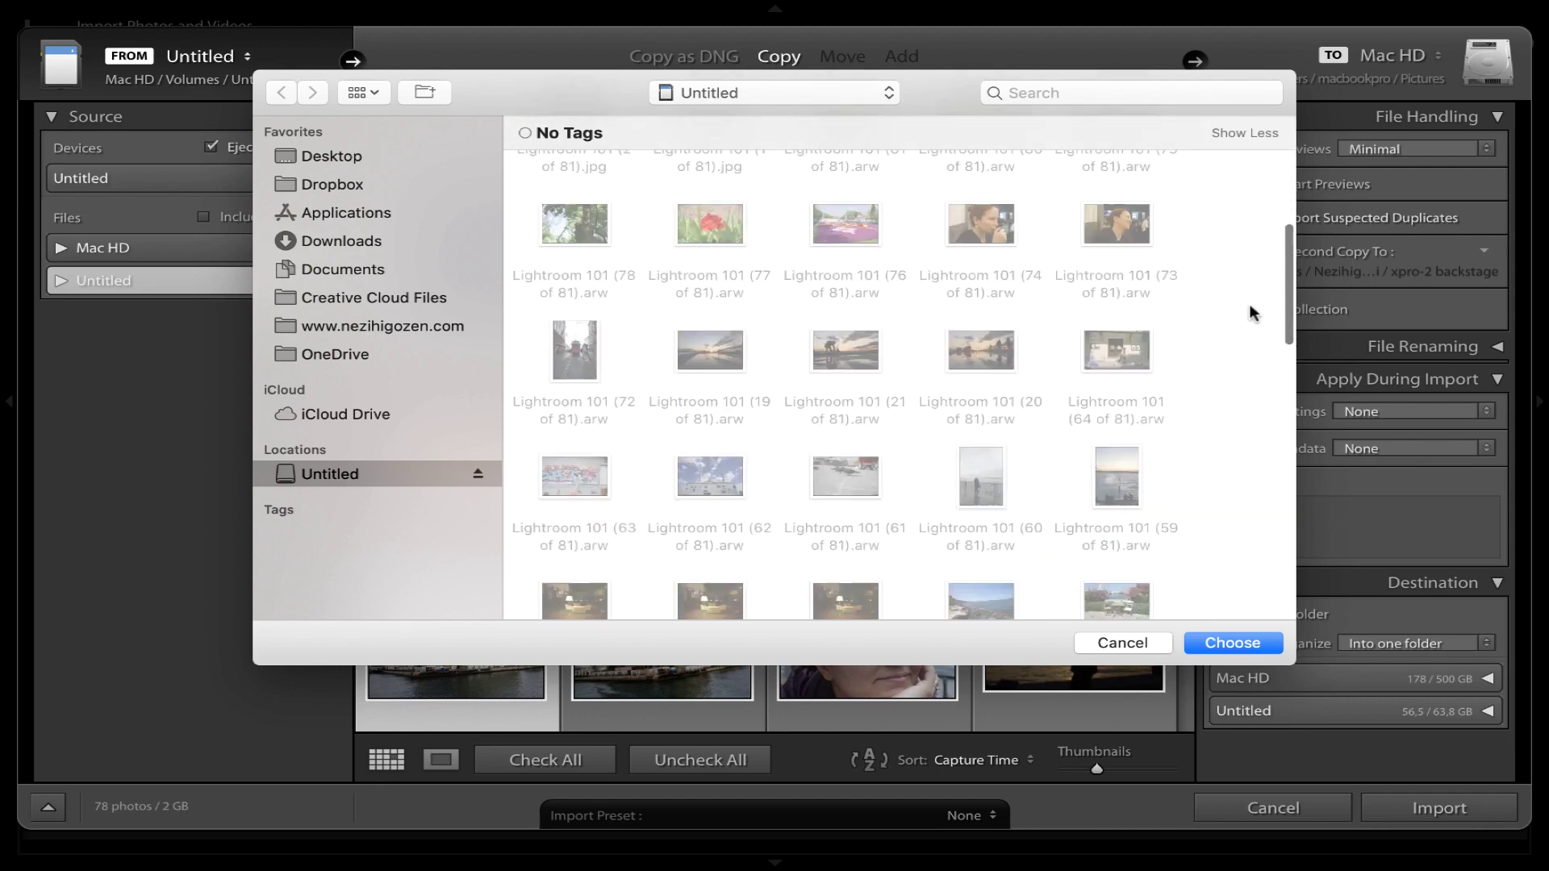
scroll(1249, 303, up, 5)
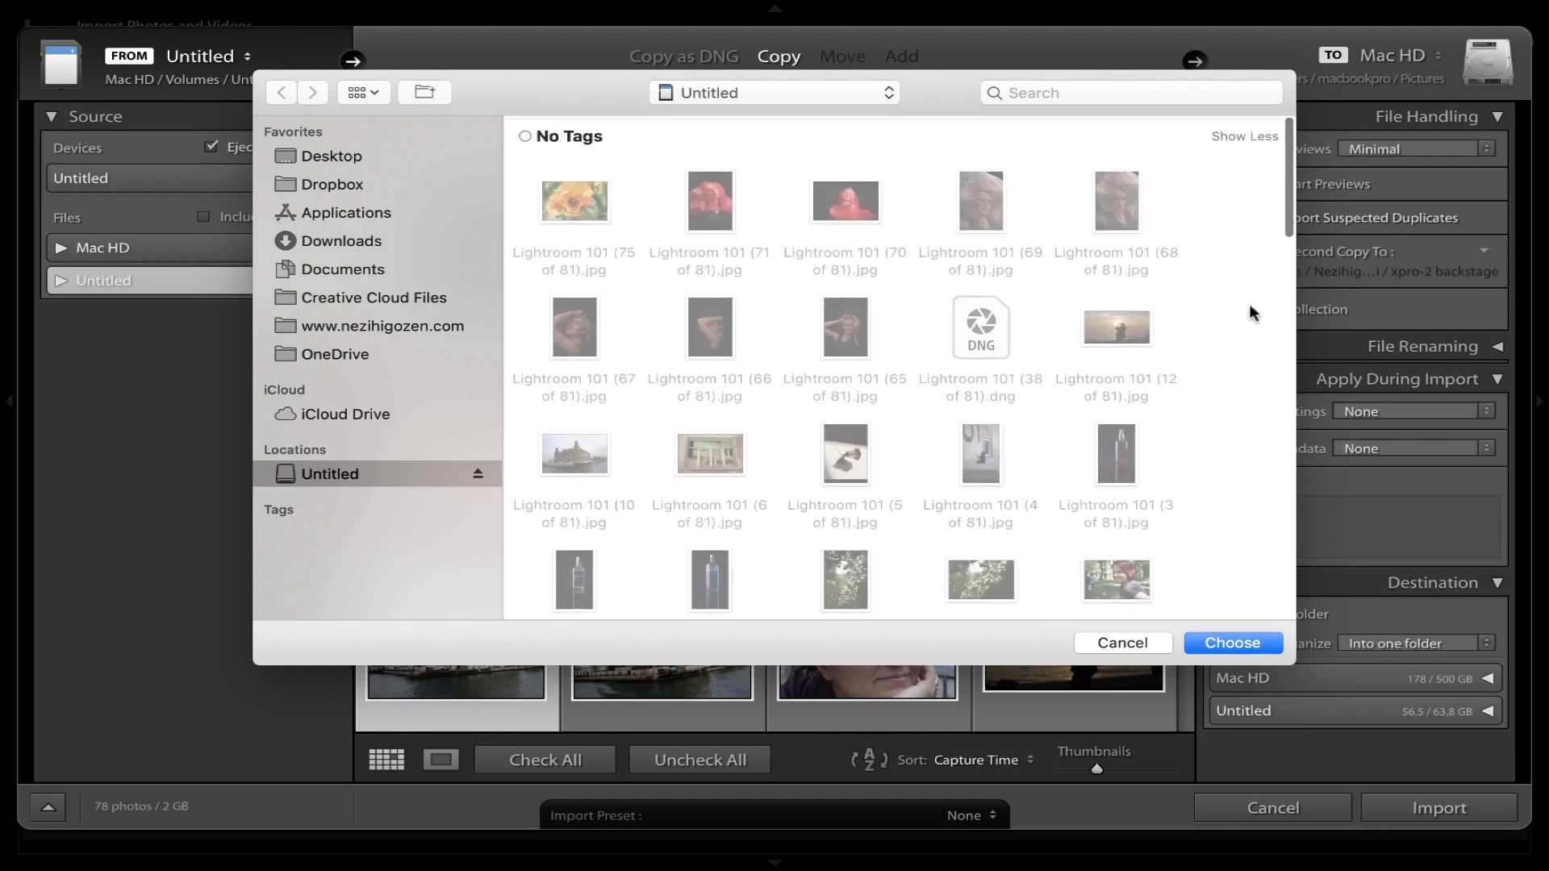
click(1122, 643)
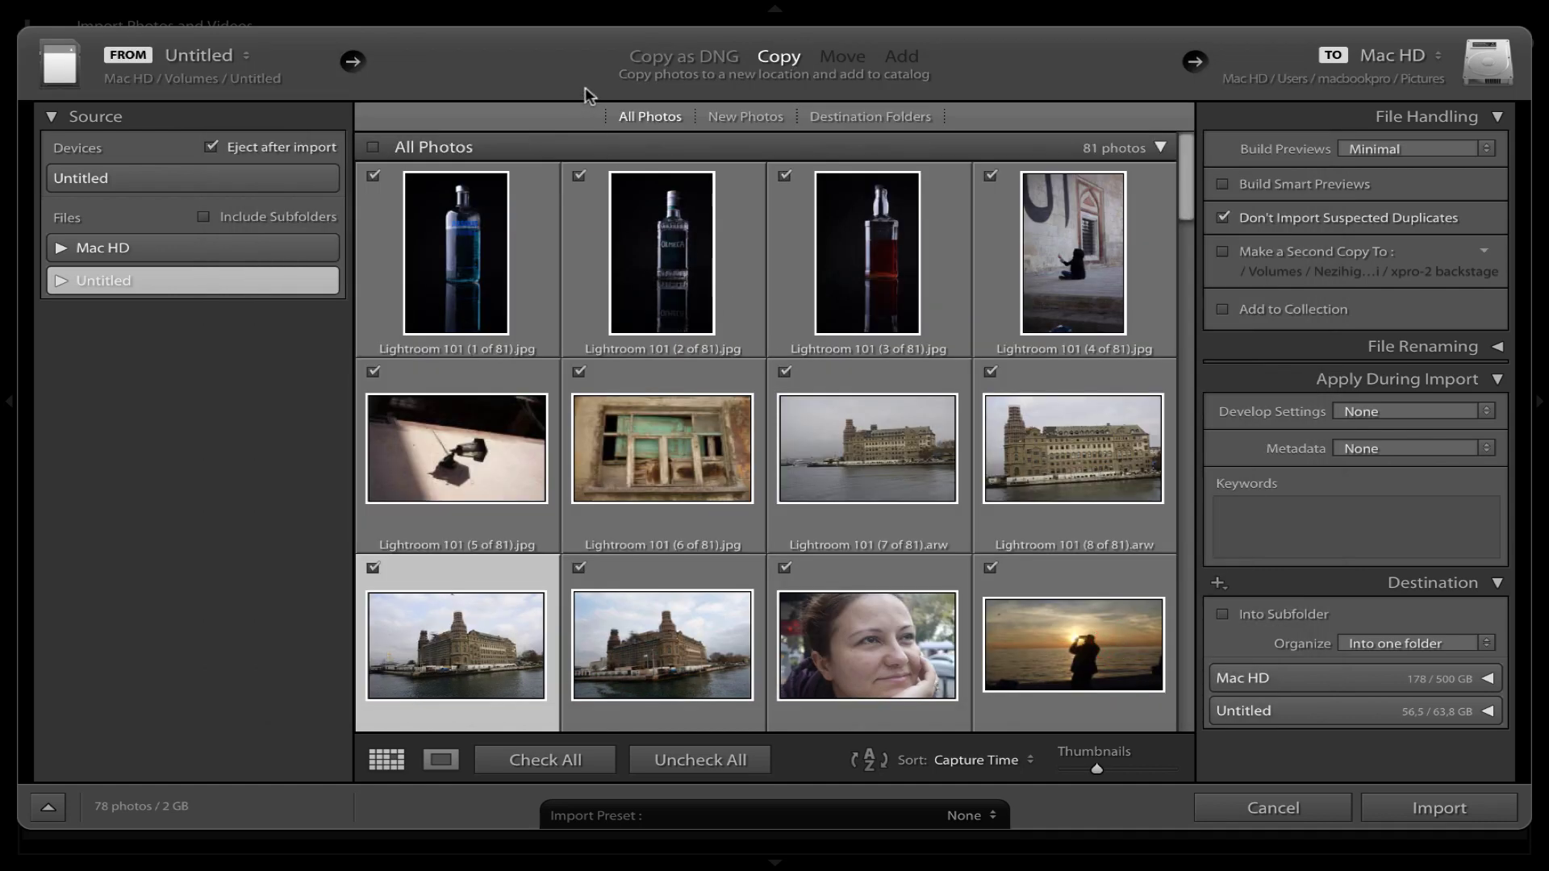
Set the import mode to plain Copy after briefly selecting Copy as DNG.
click(681, 57)
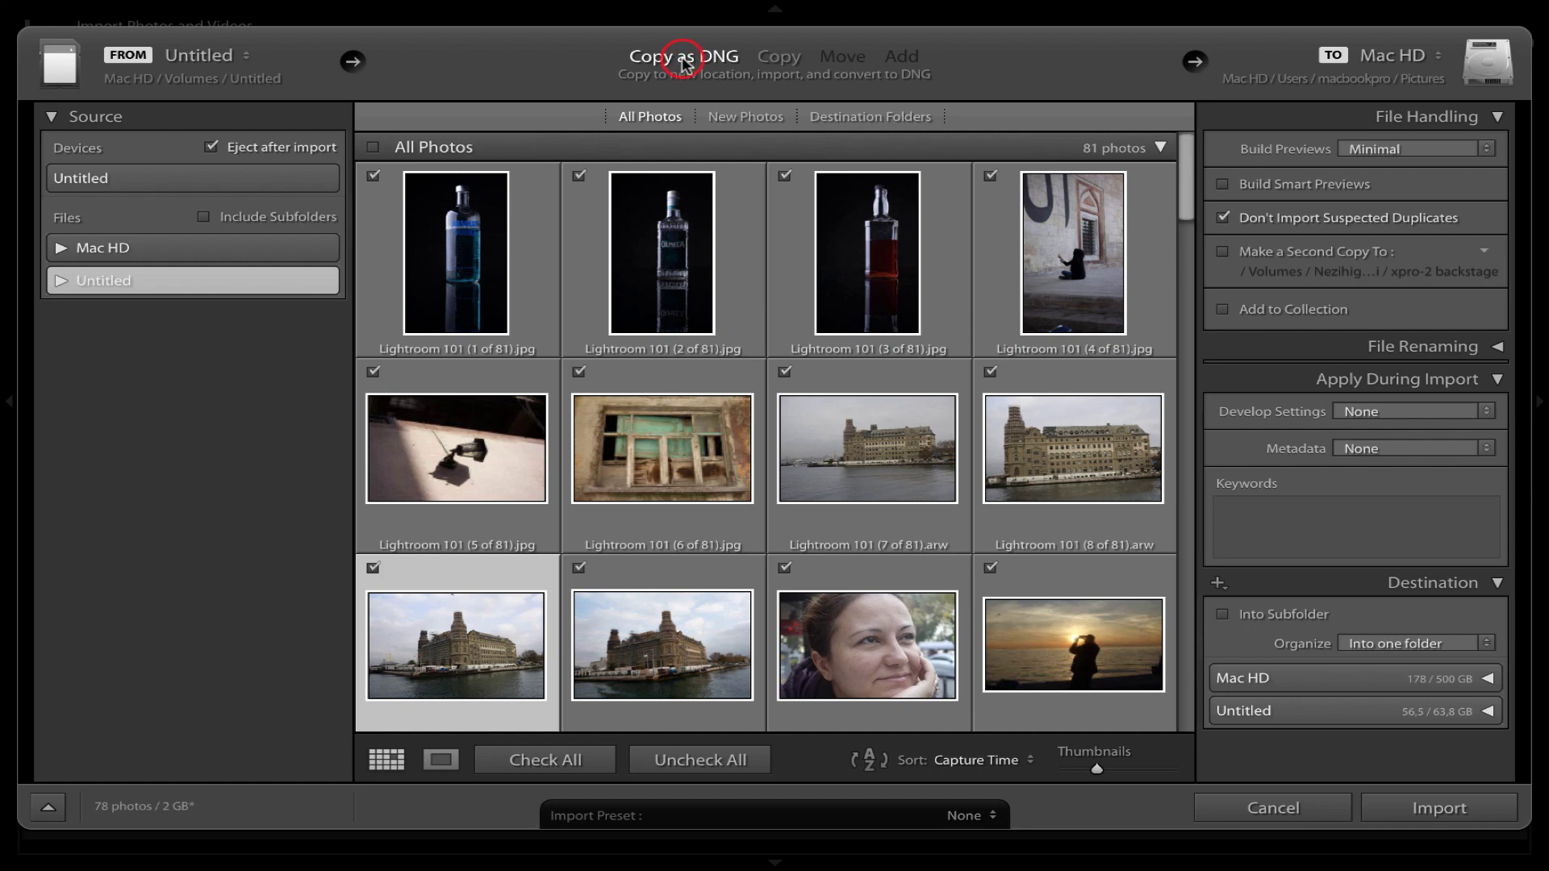
click(779, 58)
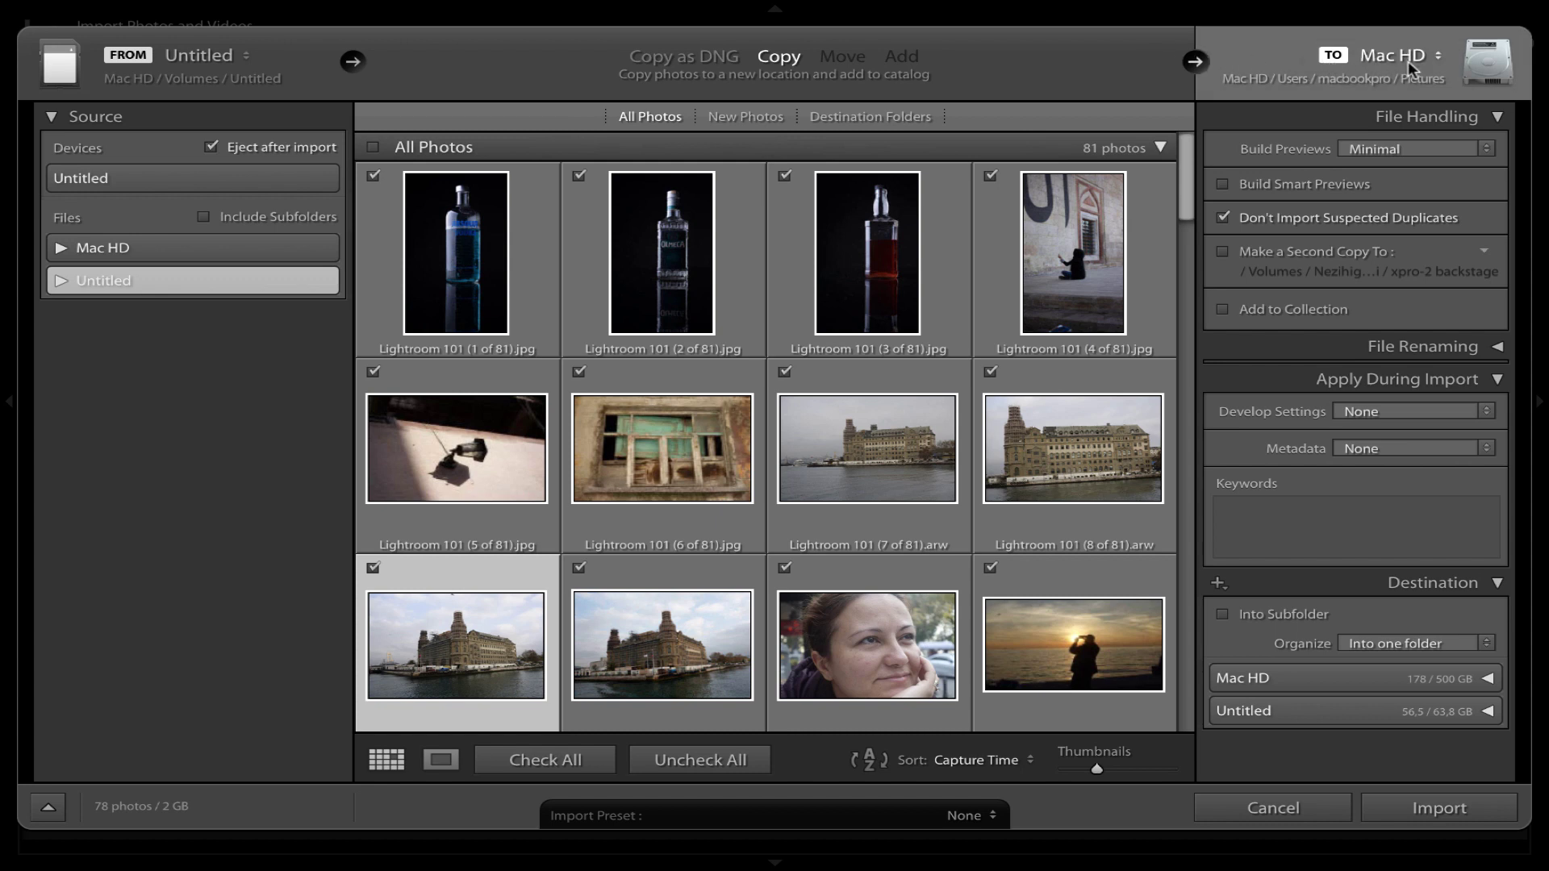
Set the import destination to the Desktop folder via Other Destination….
click(1200, 64)
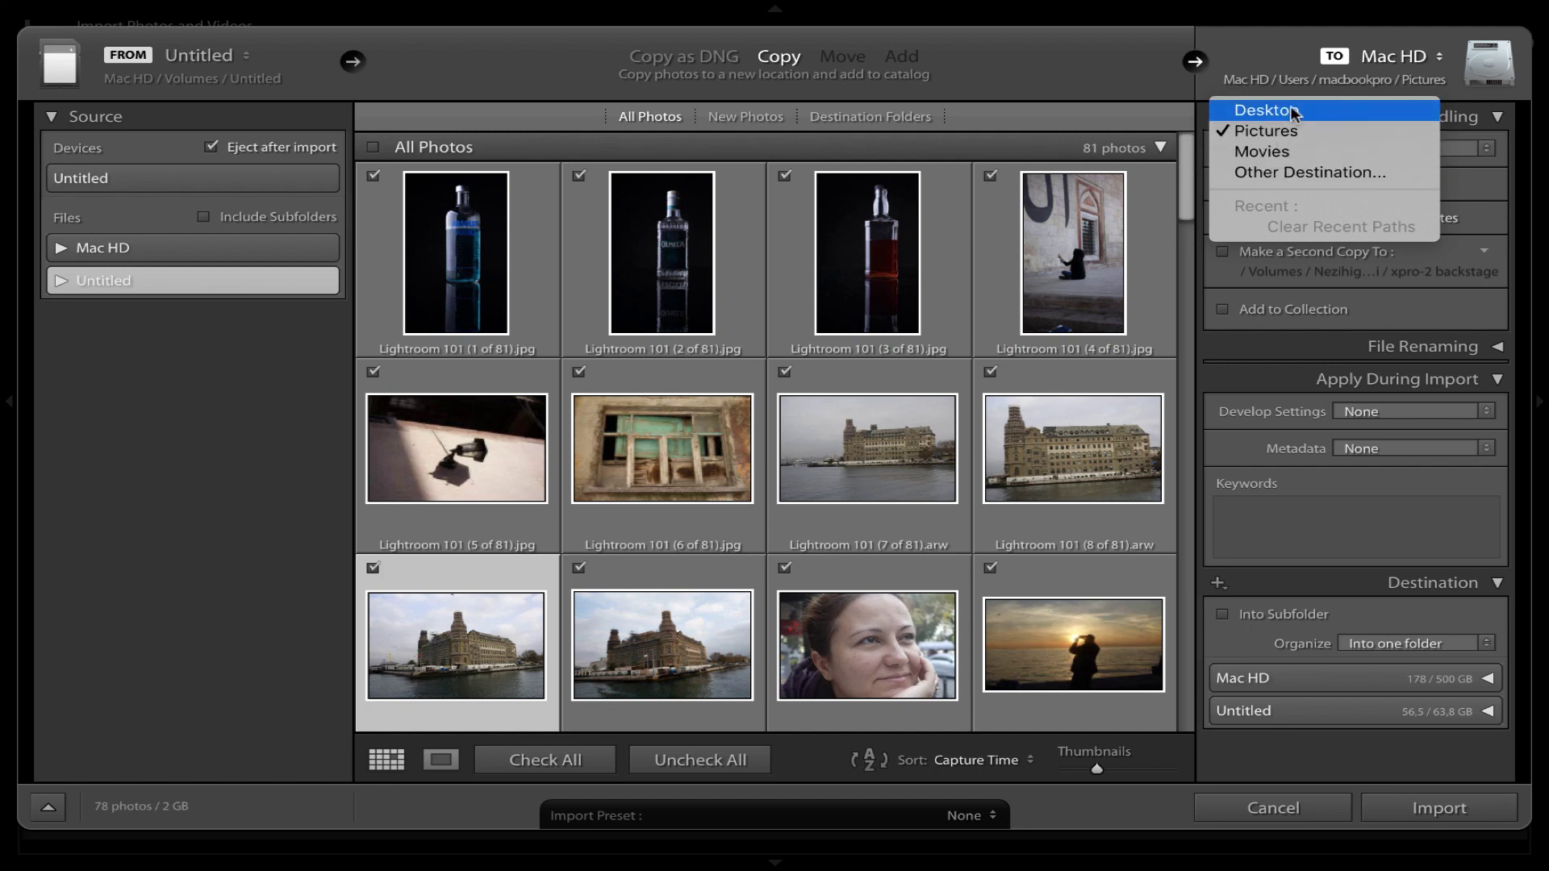
click(1294, 173)
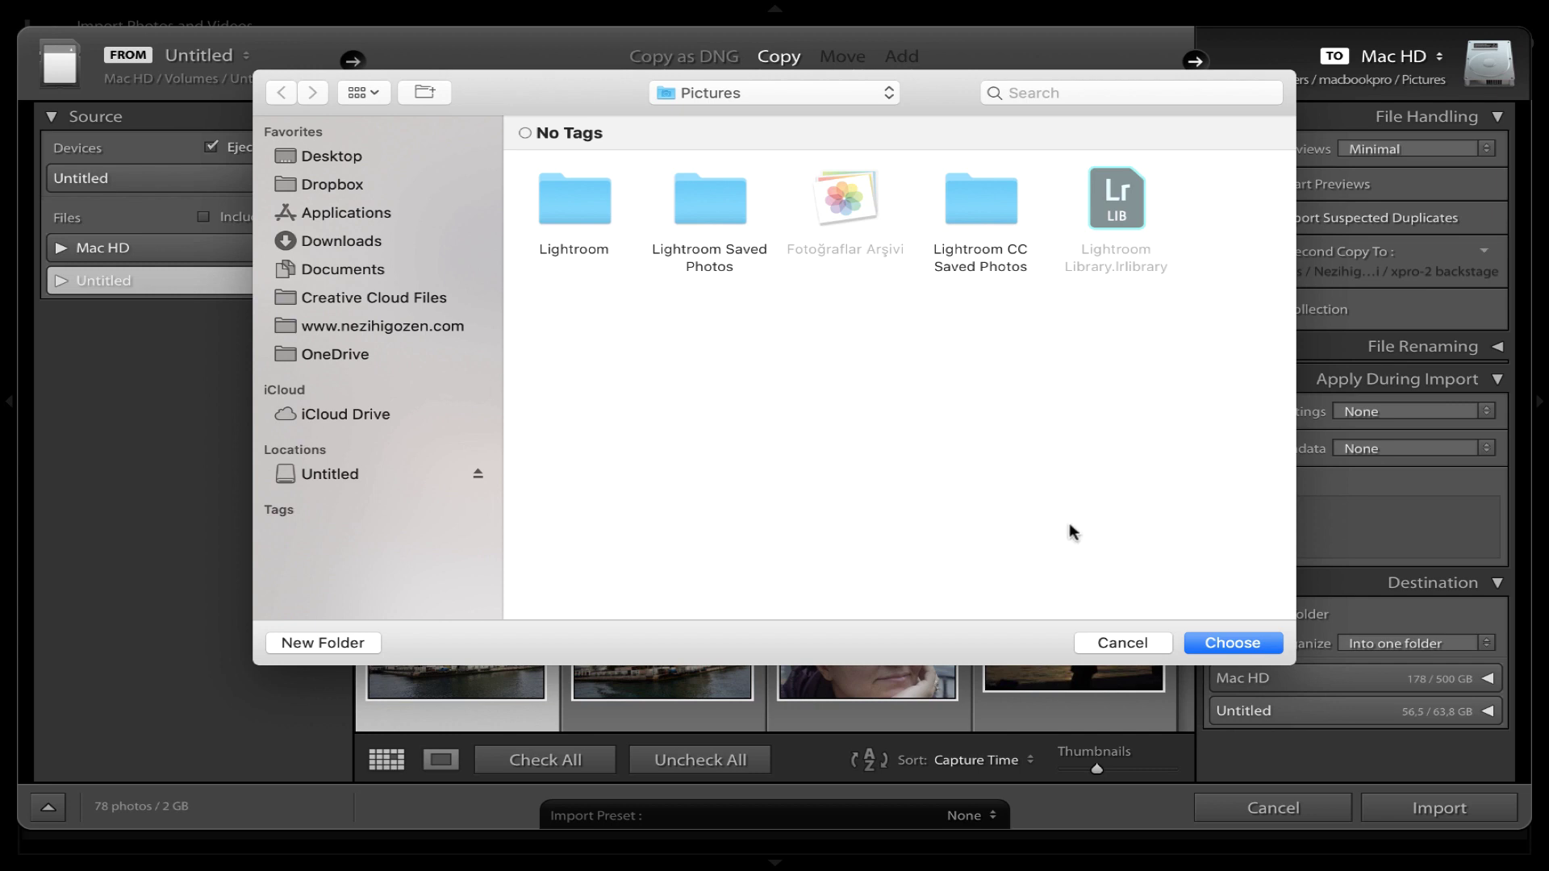
click(340, 155)
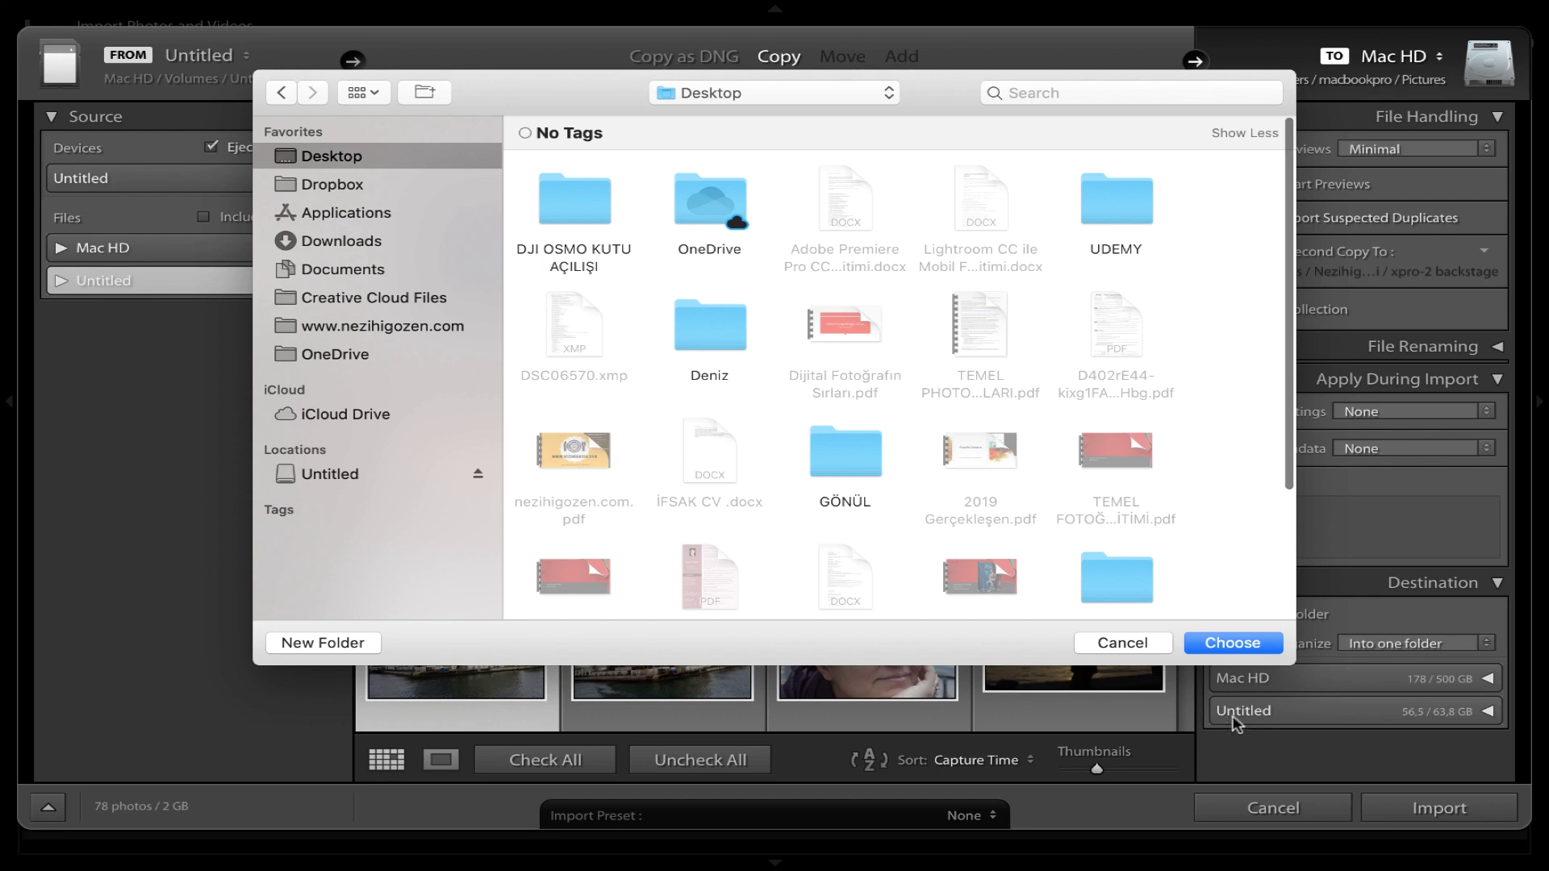
click(1231, 642)
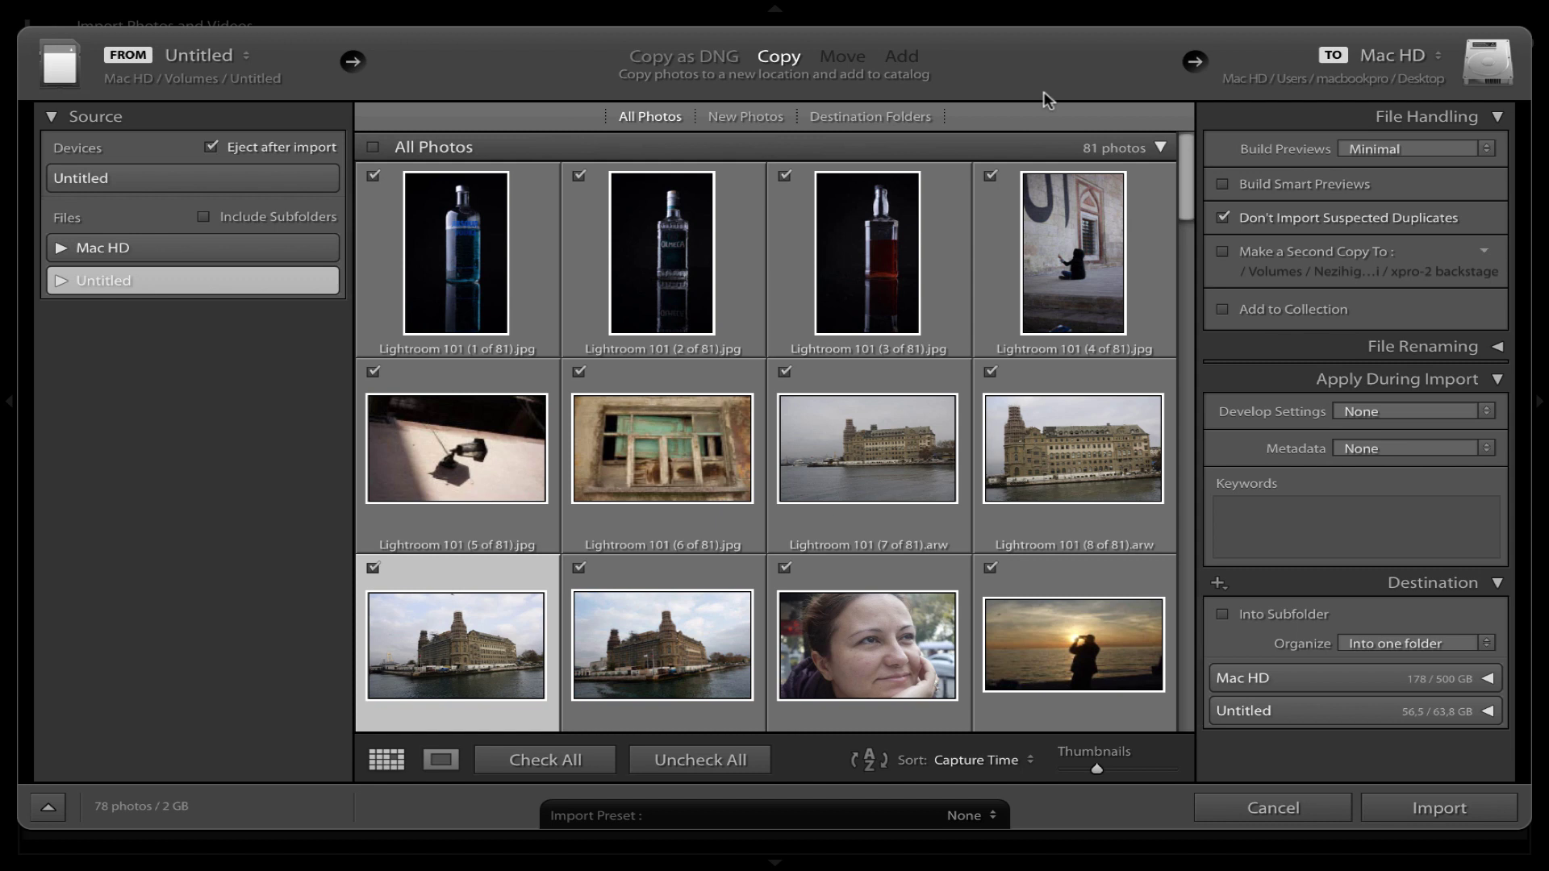
Toggle Copy as DNG on, then return the import mode to Copy.
click(701, 58)
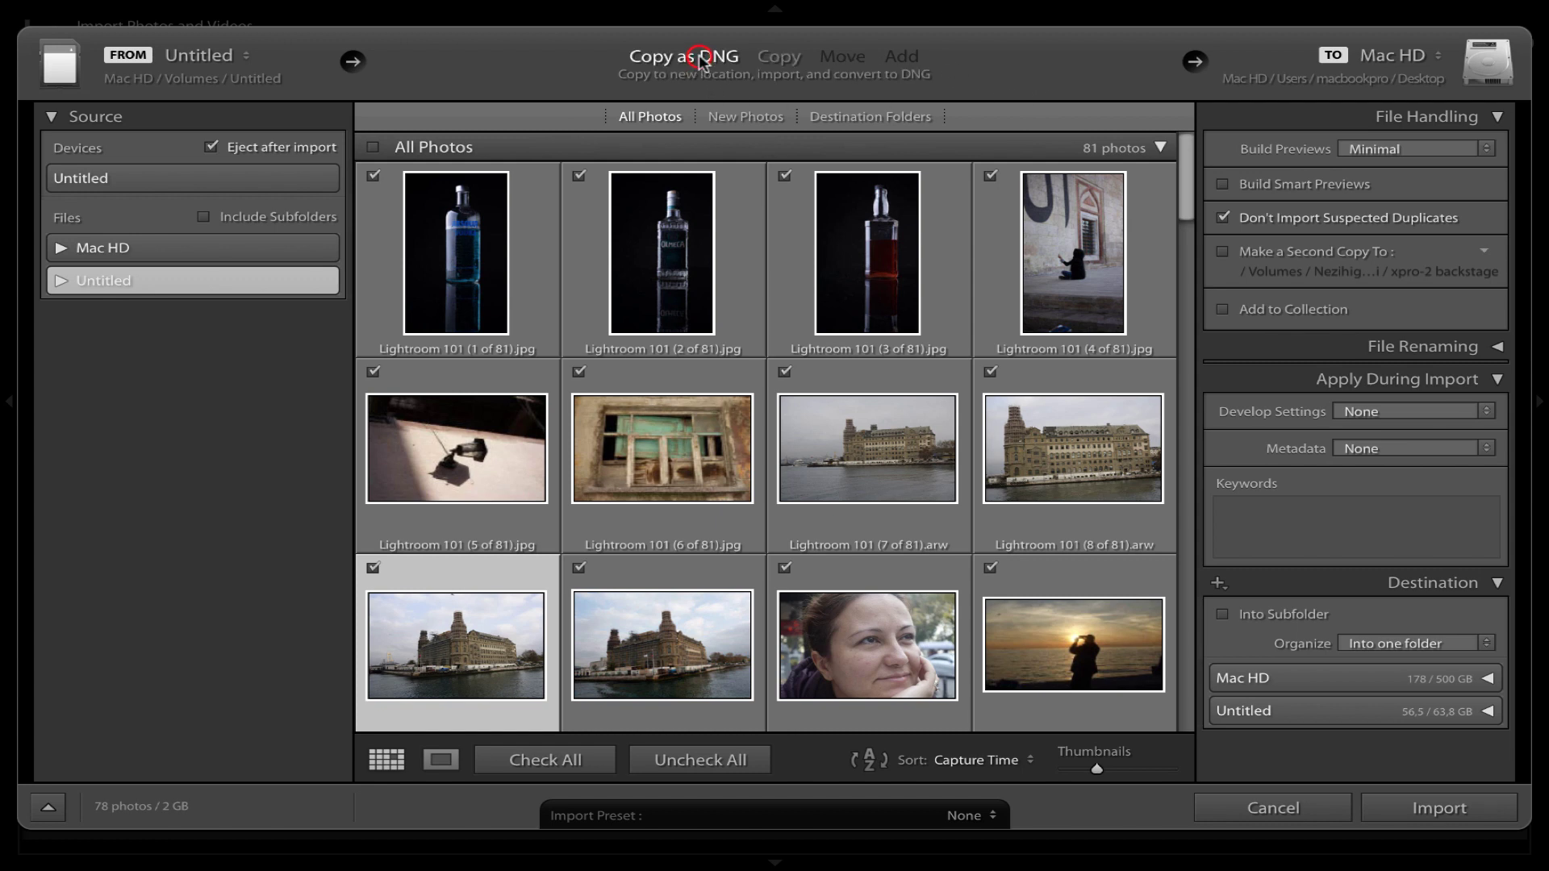
click(777, 57)
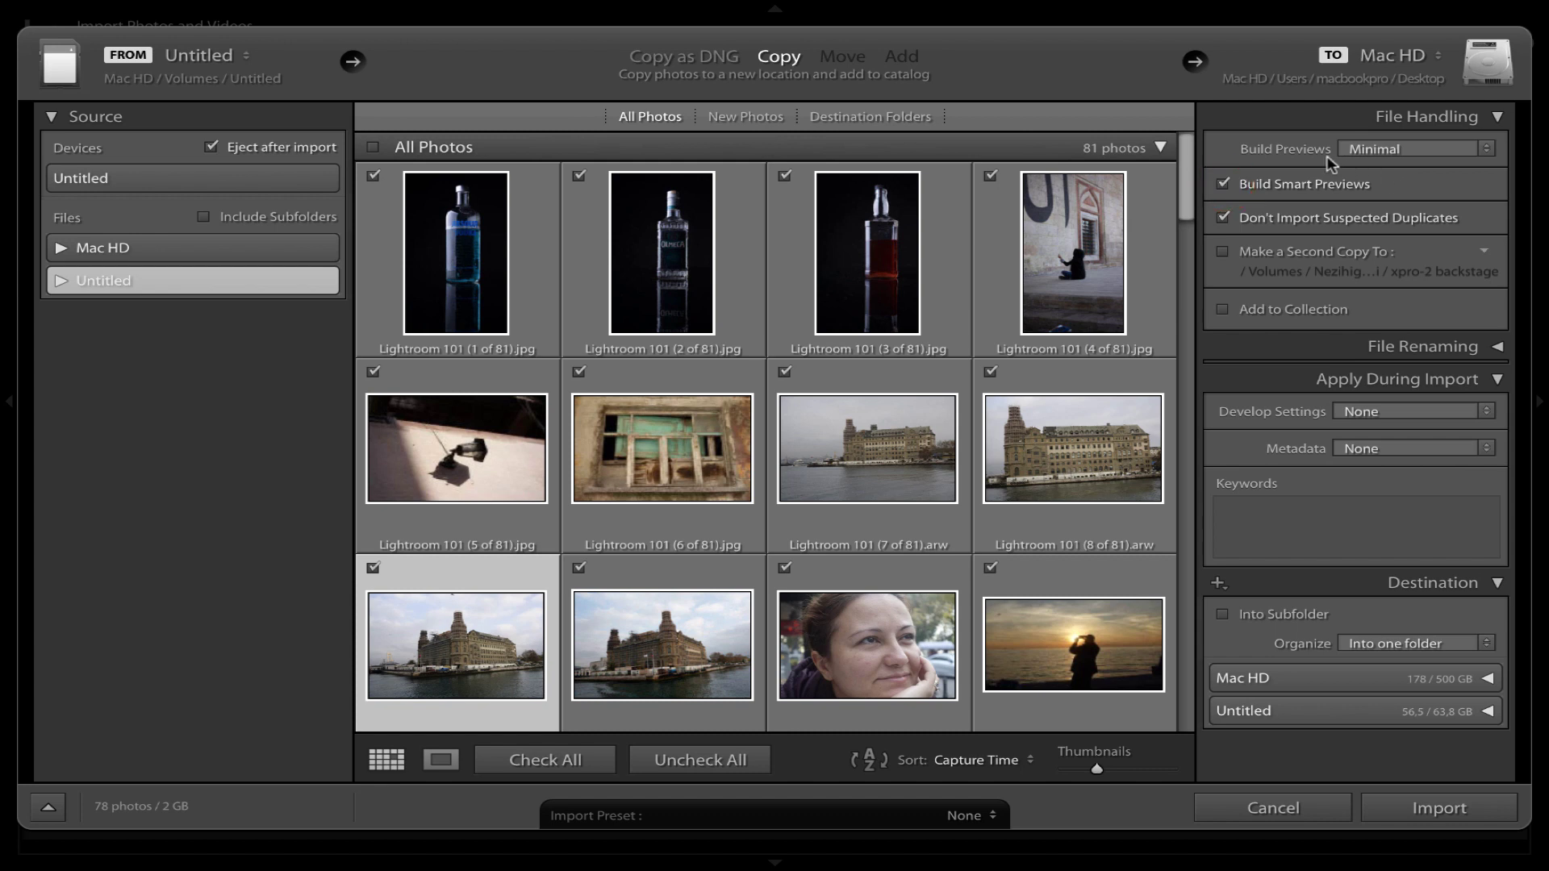
Switch Build Previews from Minimal to Standard so import builds standard-size previews.
click(1368, 150)
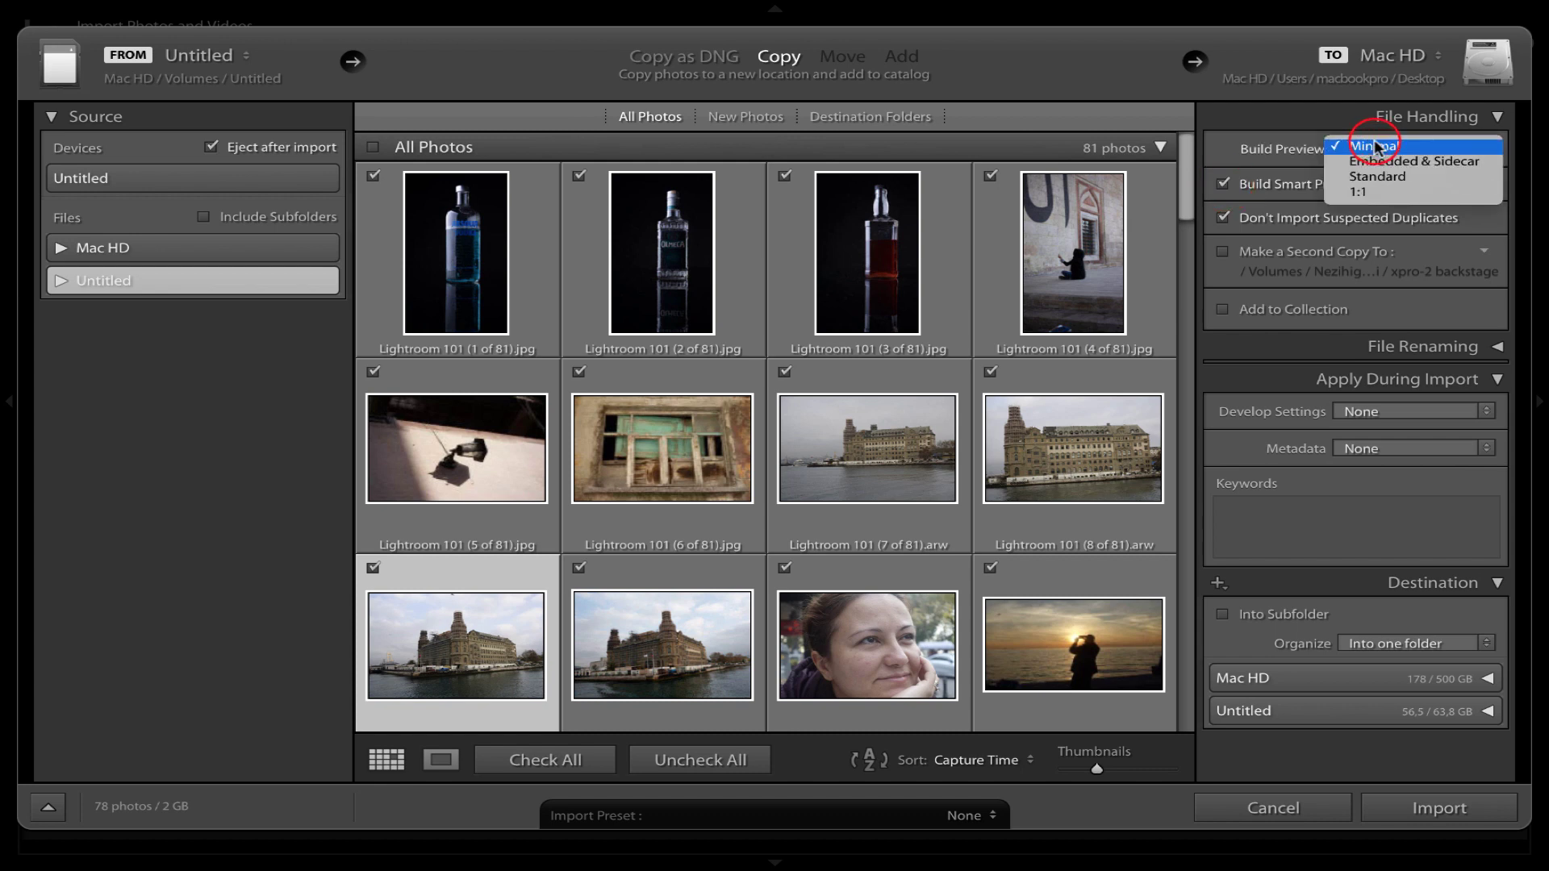
click(1372, 178)
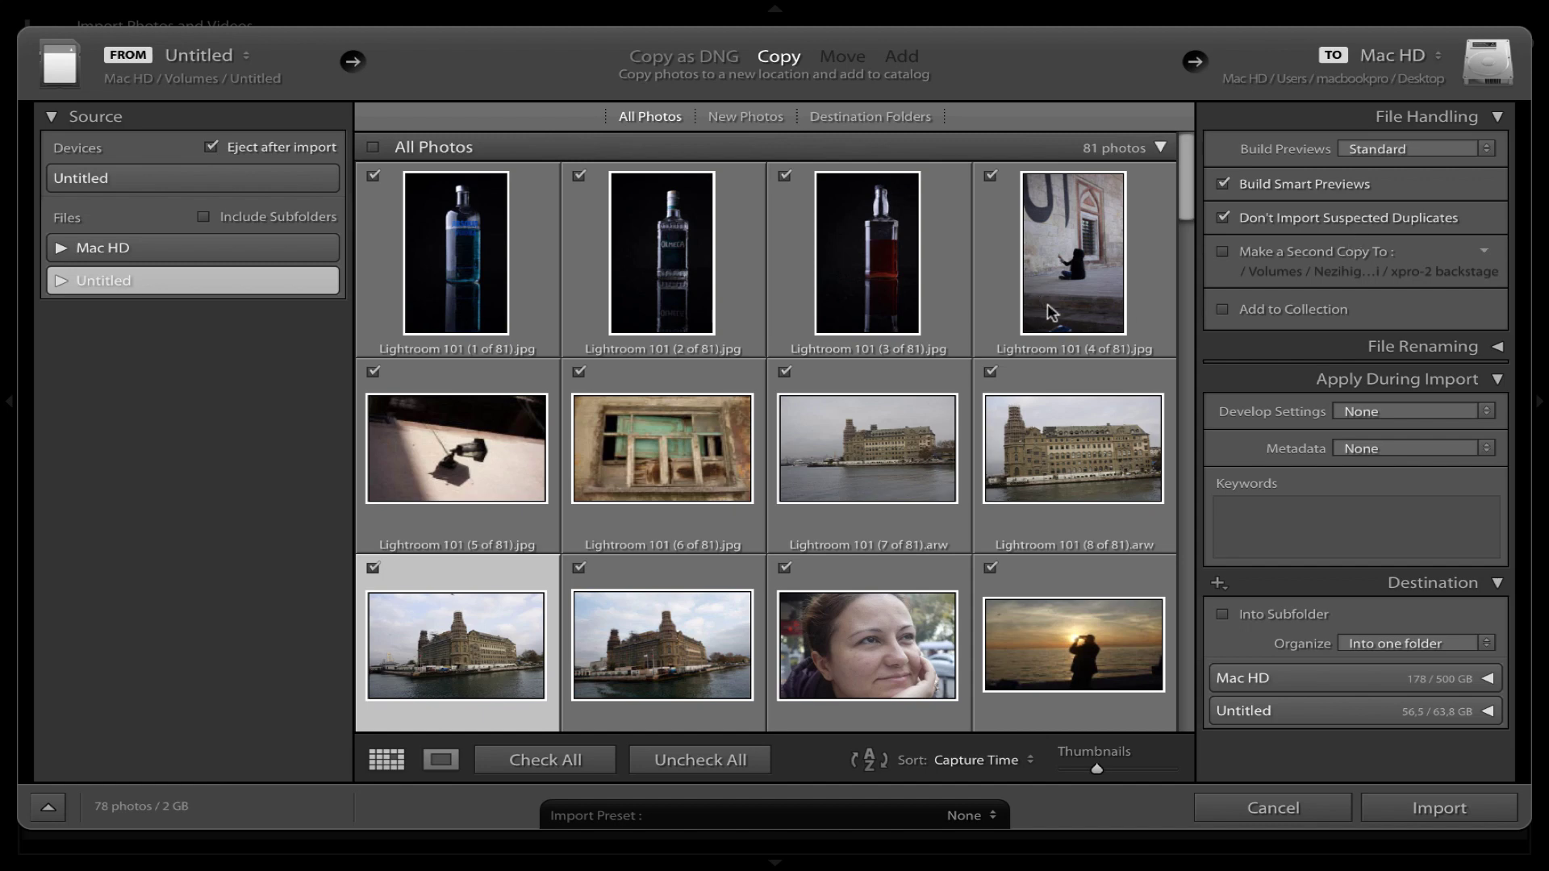
scroll(1074, 367, down, 2)
scroll(1073, 367, down, 2)
scroll(1073, 367, down, 3)
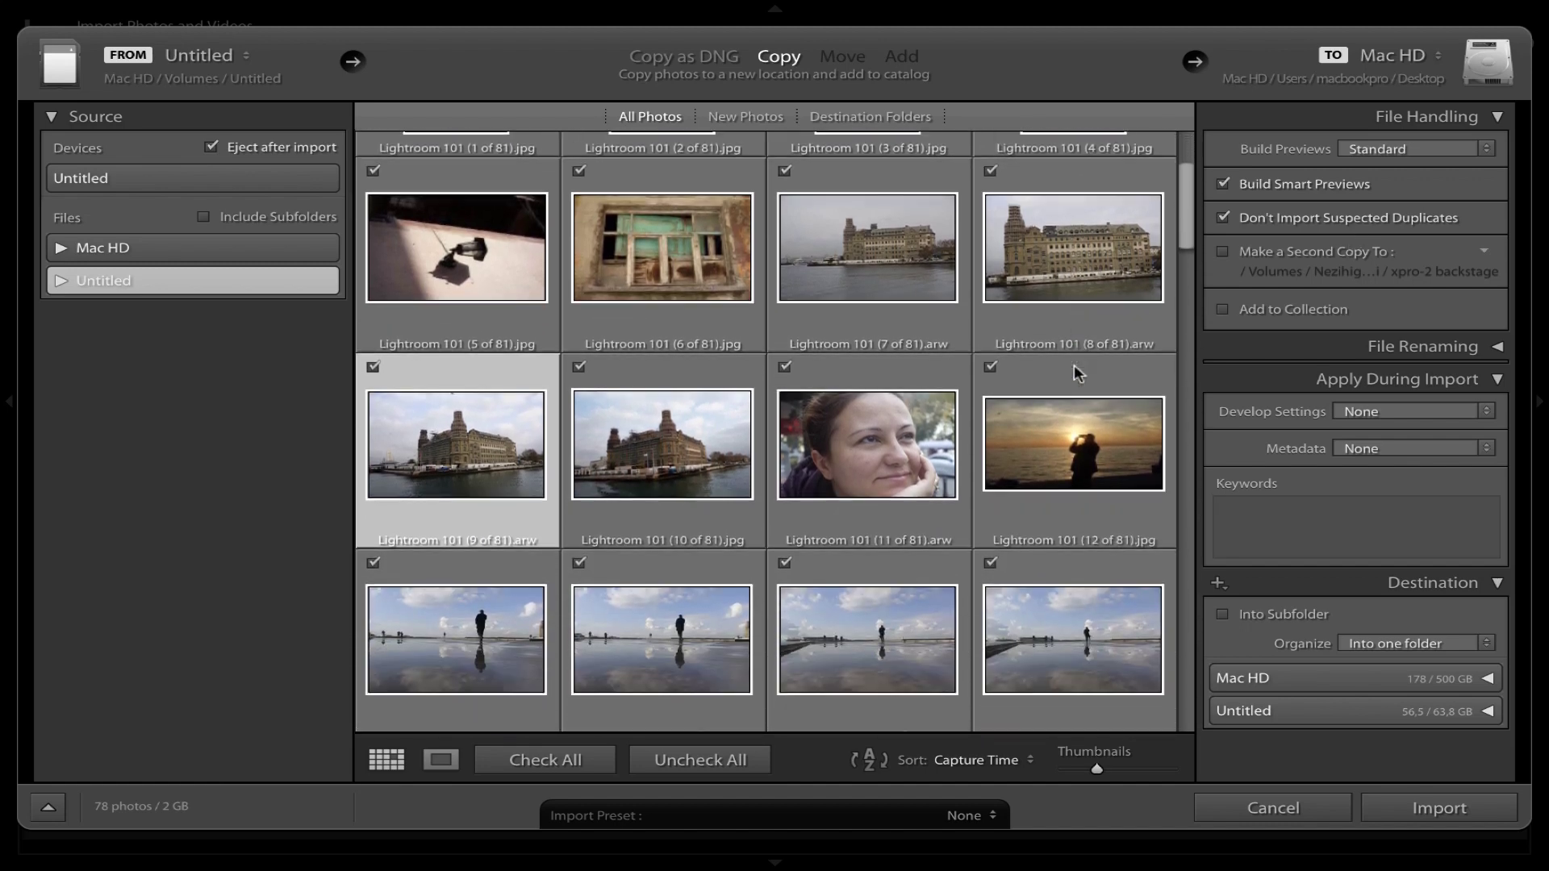
scroll(1073, 367, down, 5)
scroll(1073, 367, down, 2)
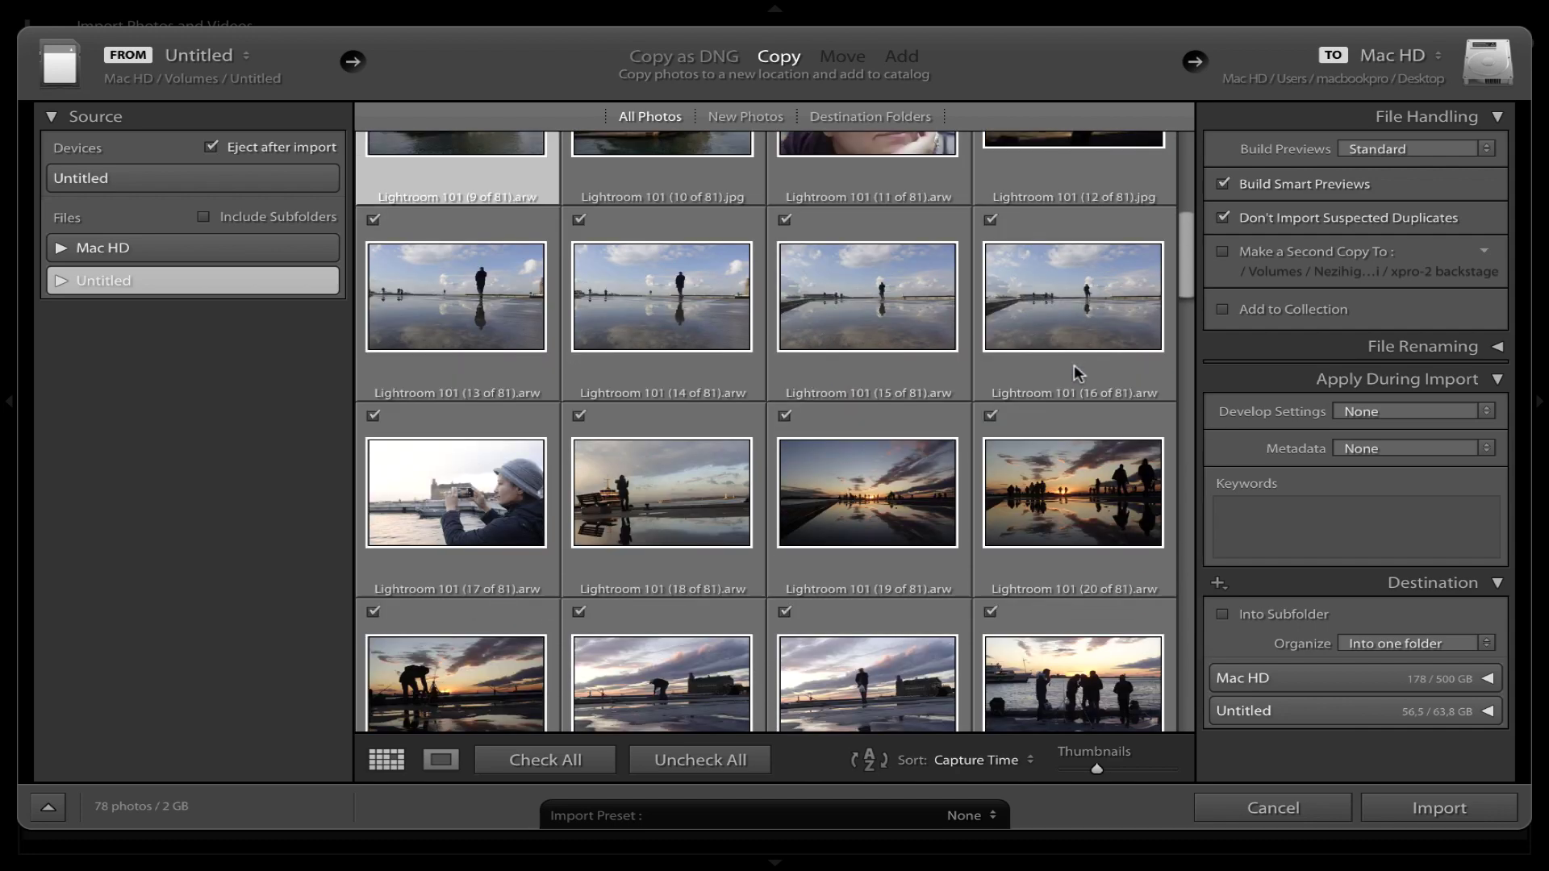
scroll(1073, 367, down, 3)
scroll(1074, 372, up, 2)
scroll(1074, 373, up, 2)
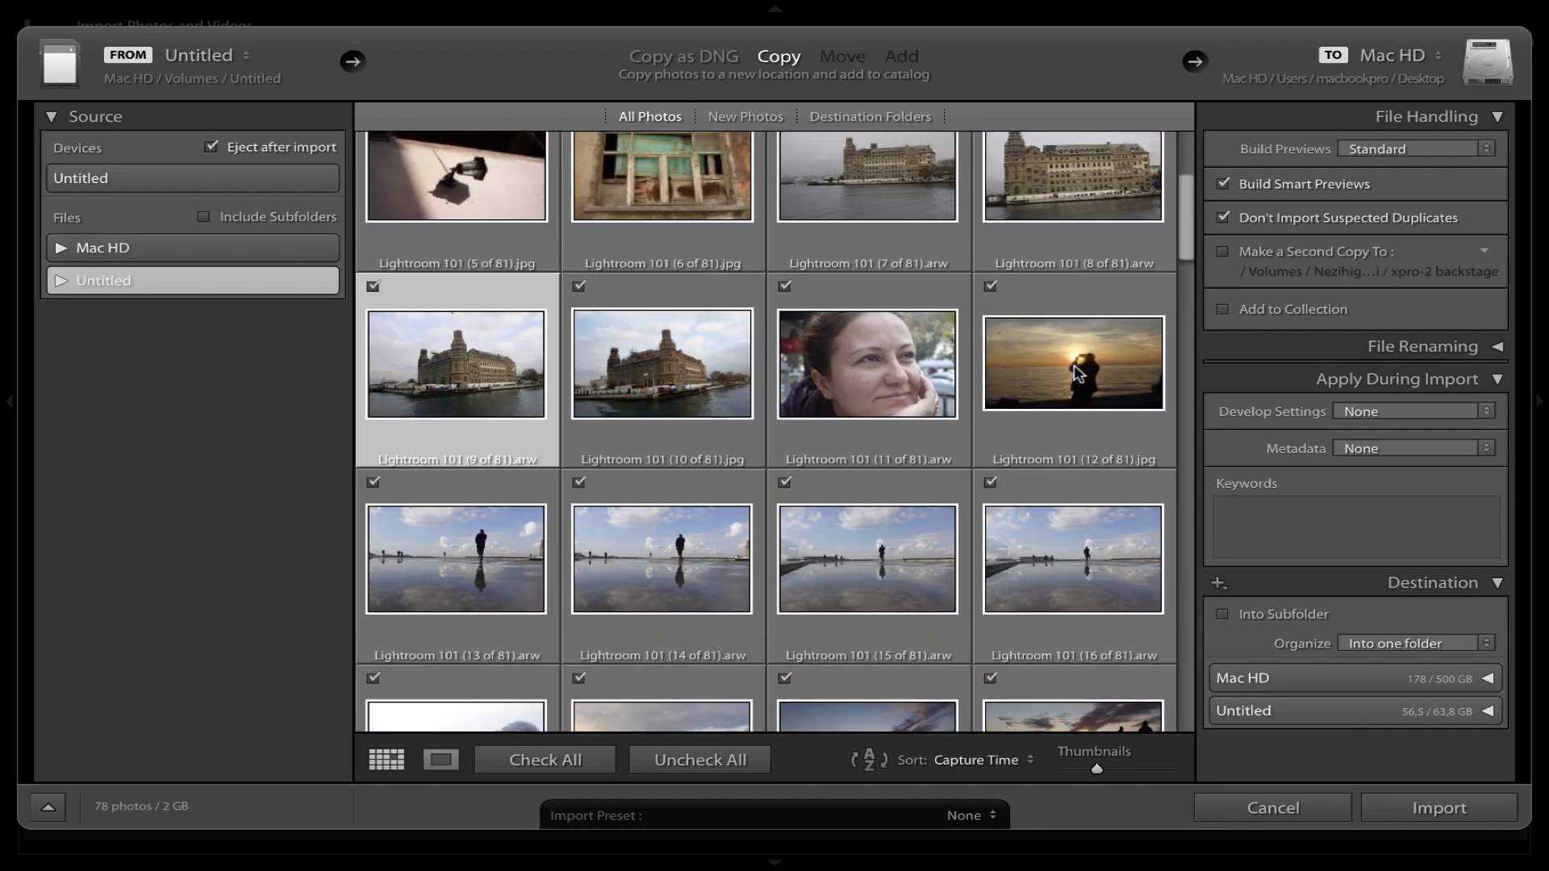
scroll(1073, 373, up, 2)
scroll(1074, 373, up, 2)
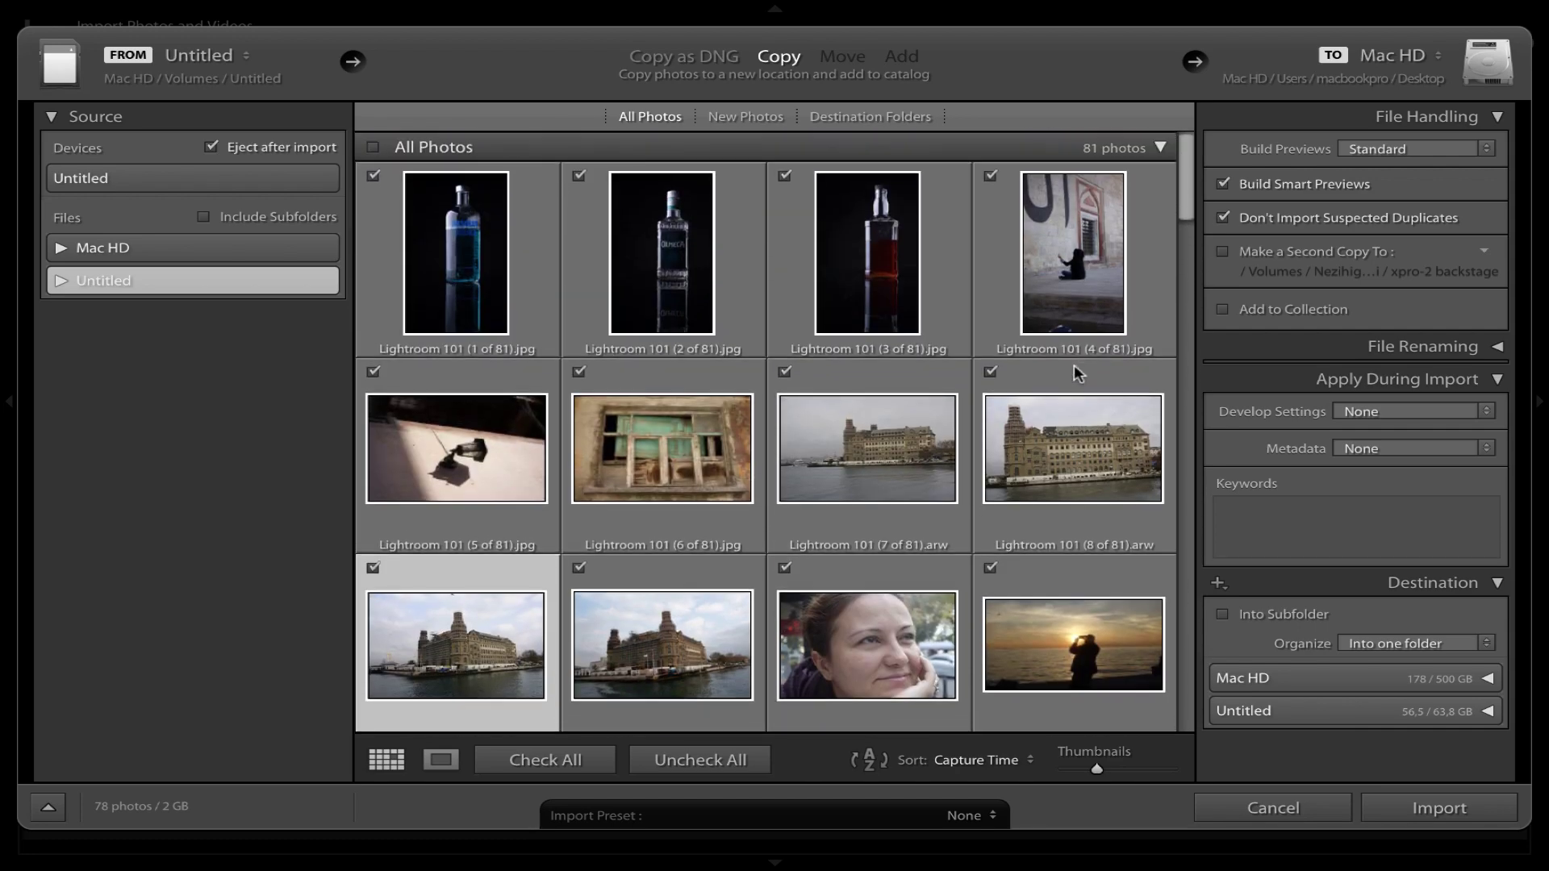
scroll(1078, 373, down, 1)
scroll(1078, 372, down, 1)
scroll(1077, 373, down, 1)
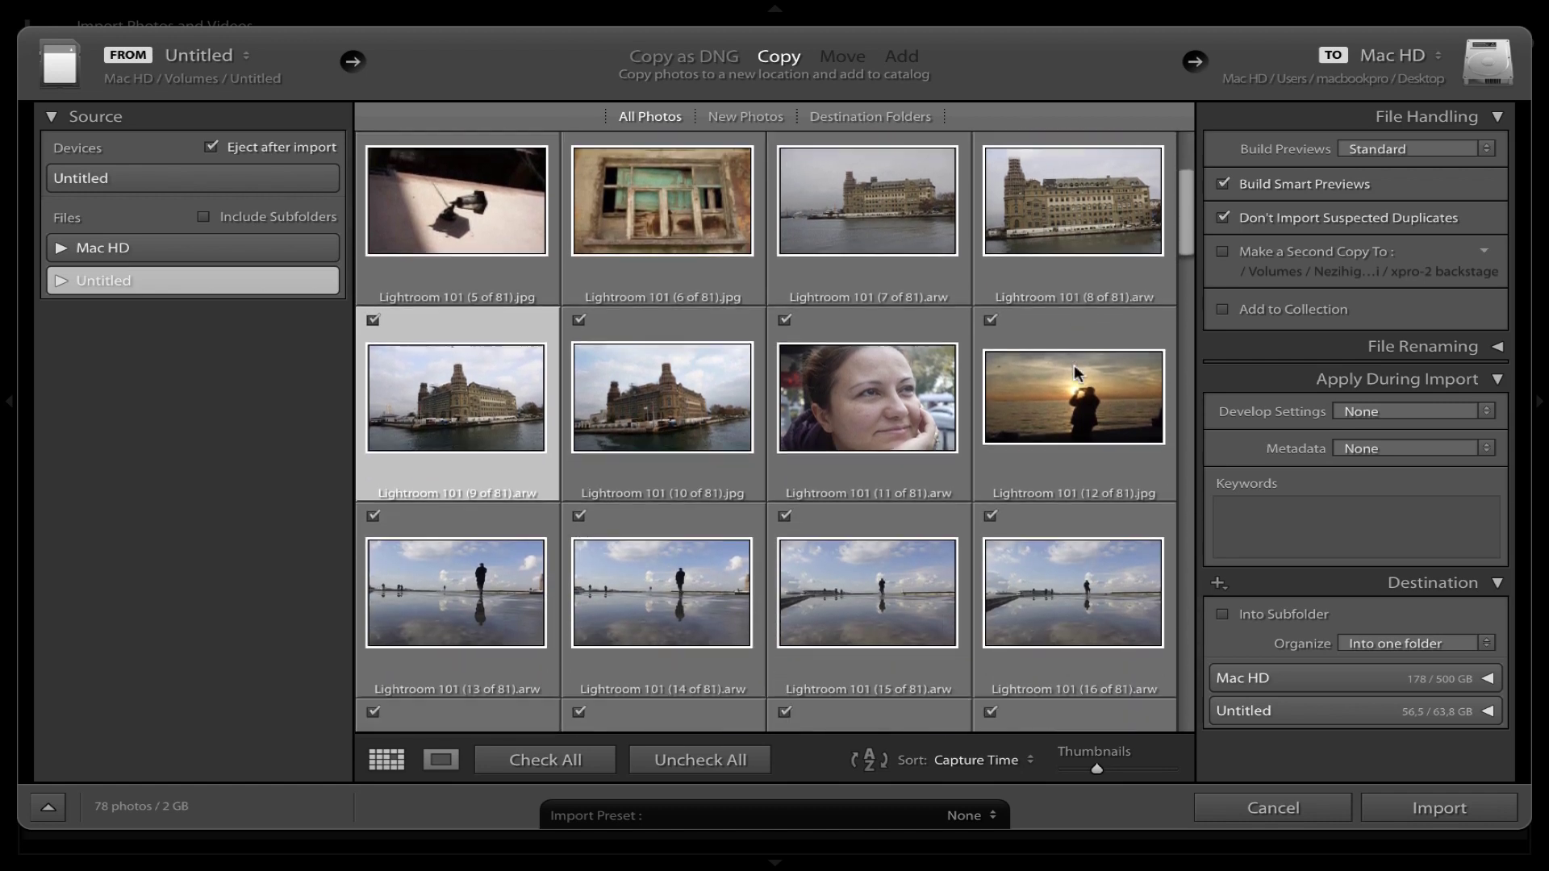
scroll(1073, 371, down, 1)
scroll(1078, 373, down, 2)
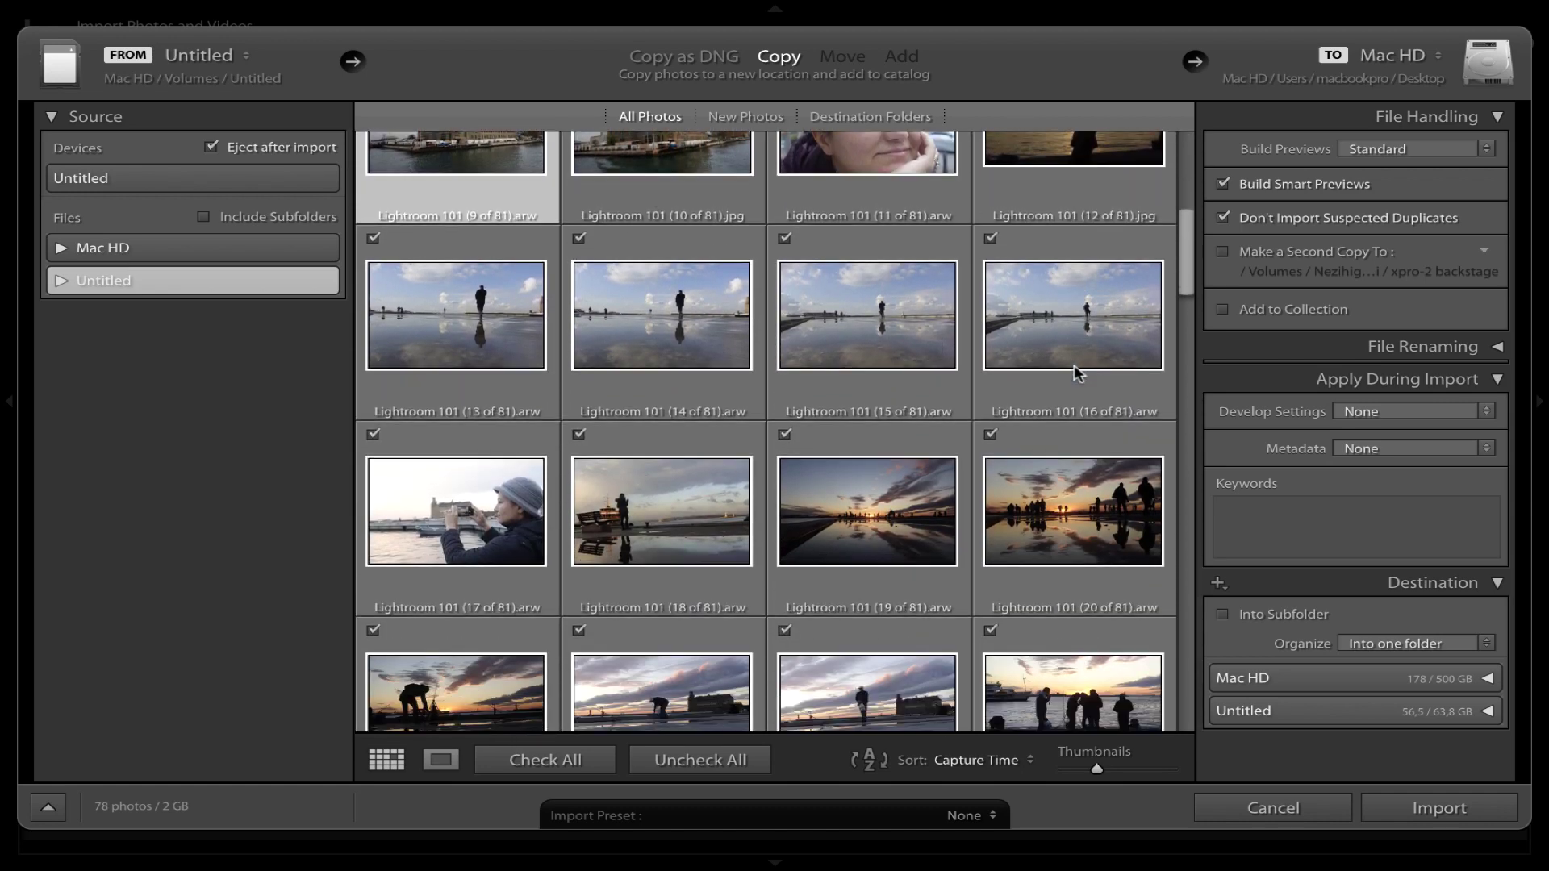
scroll(1076, 372, down, 1)
scroll(1076, 373, down, 2)
scroll(1076, 372, down, 2)
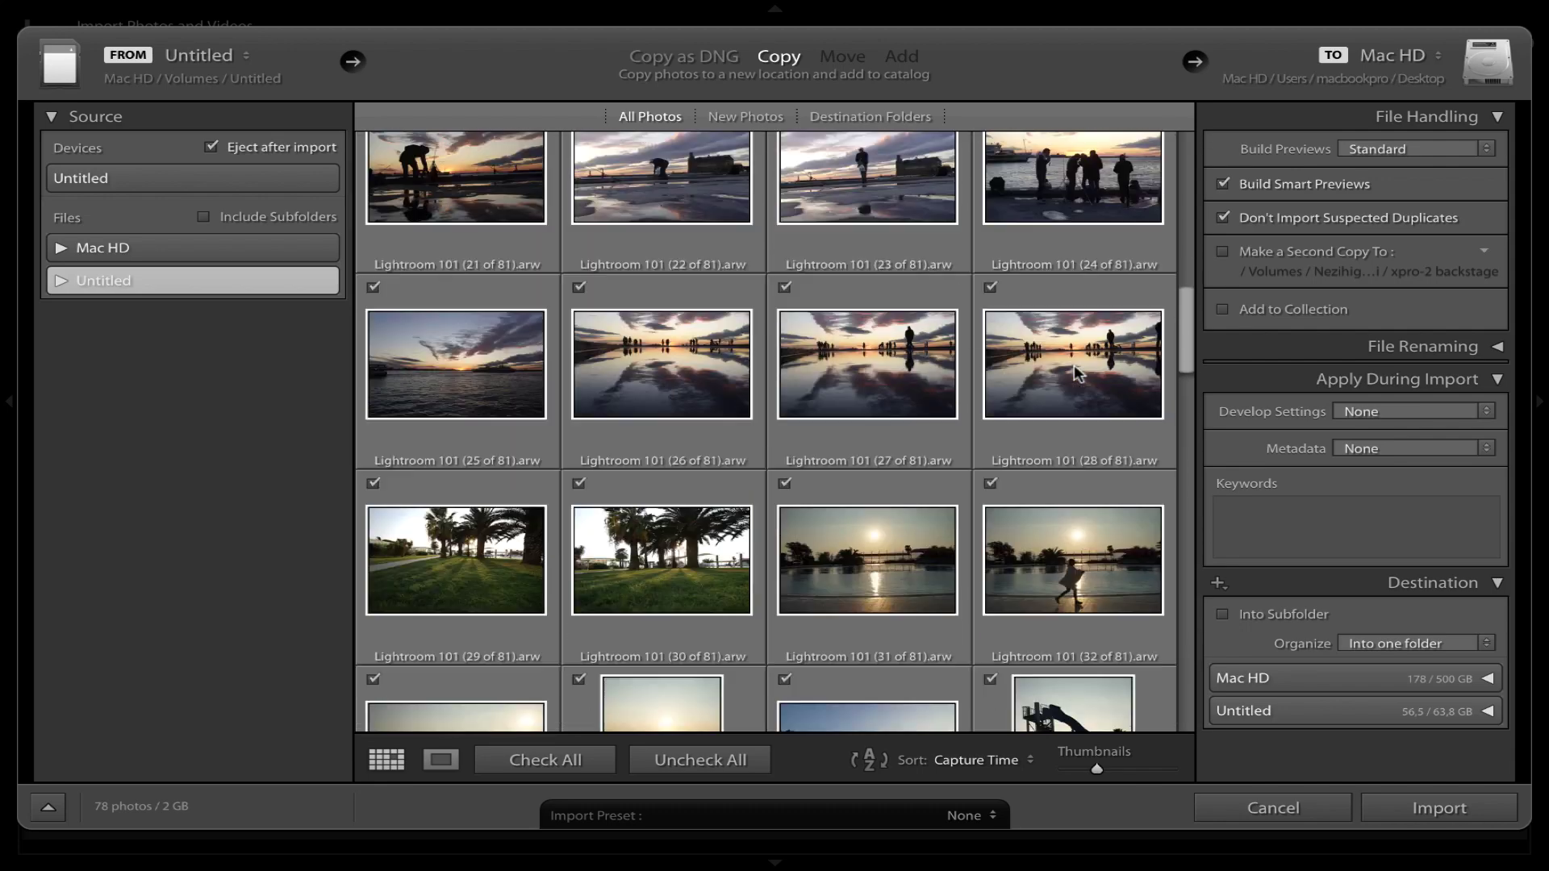
scroll(1076, 372, down, 2)
scroll(1076, 372, down, 2)
scroll(1076, 372, down, 1)
scroll(1075, 371, down, 2)
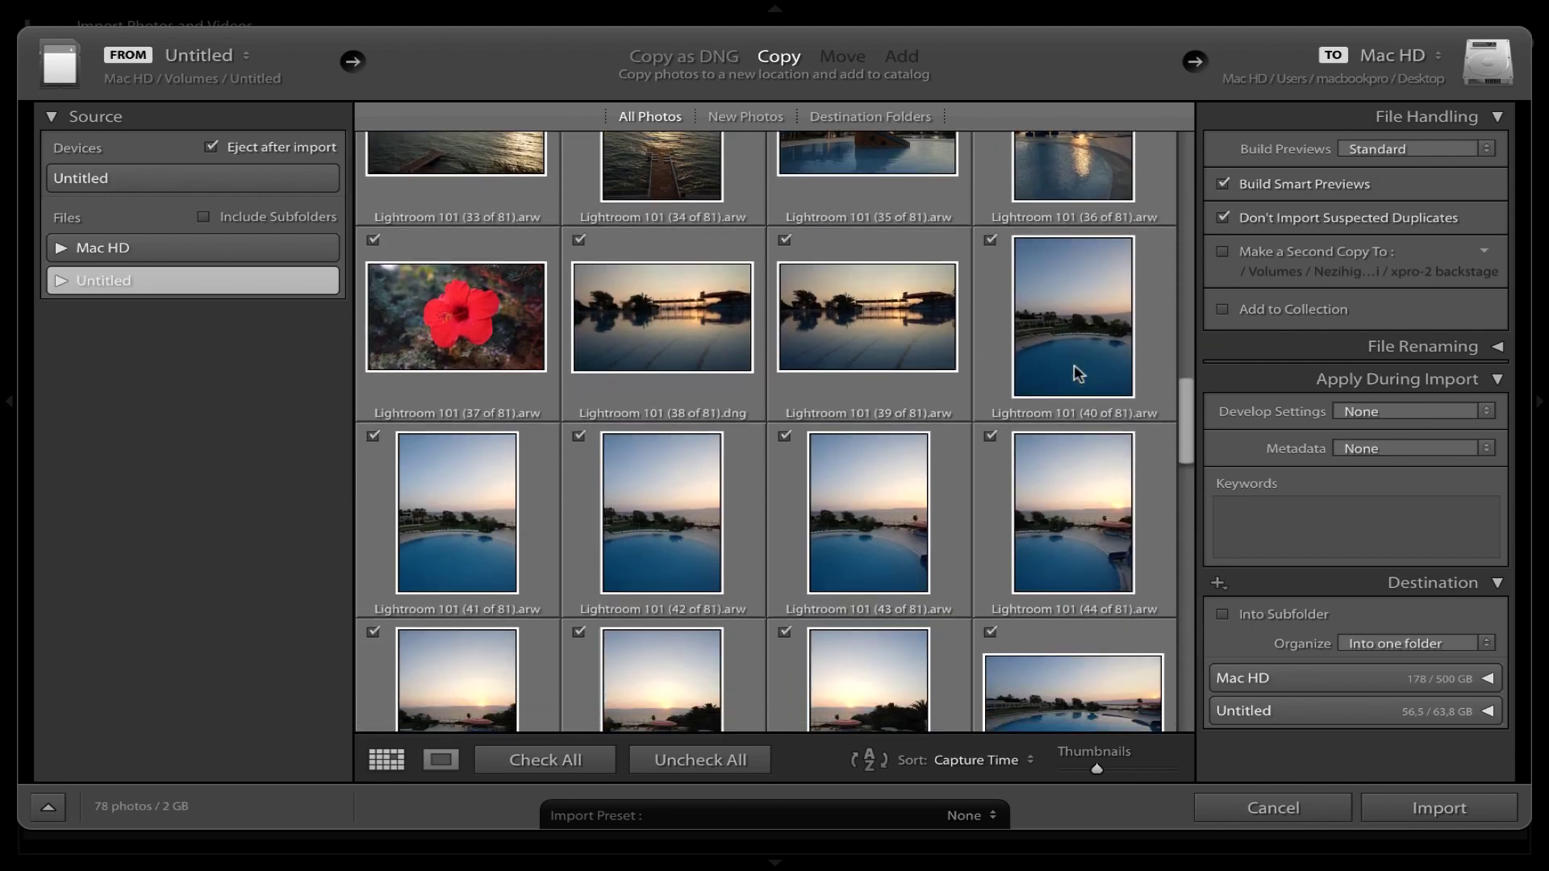
scroll(1078, 373, up, 1)
scroll(1076, 372, up, 5)
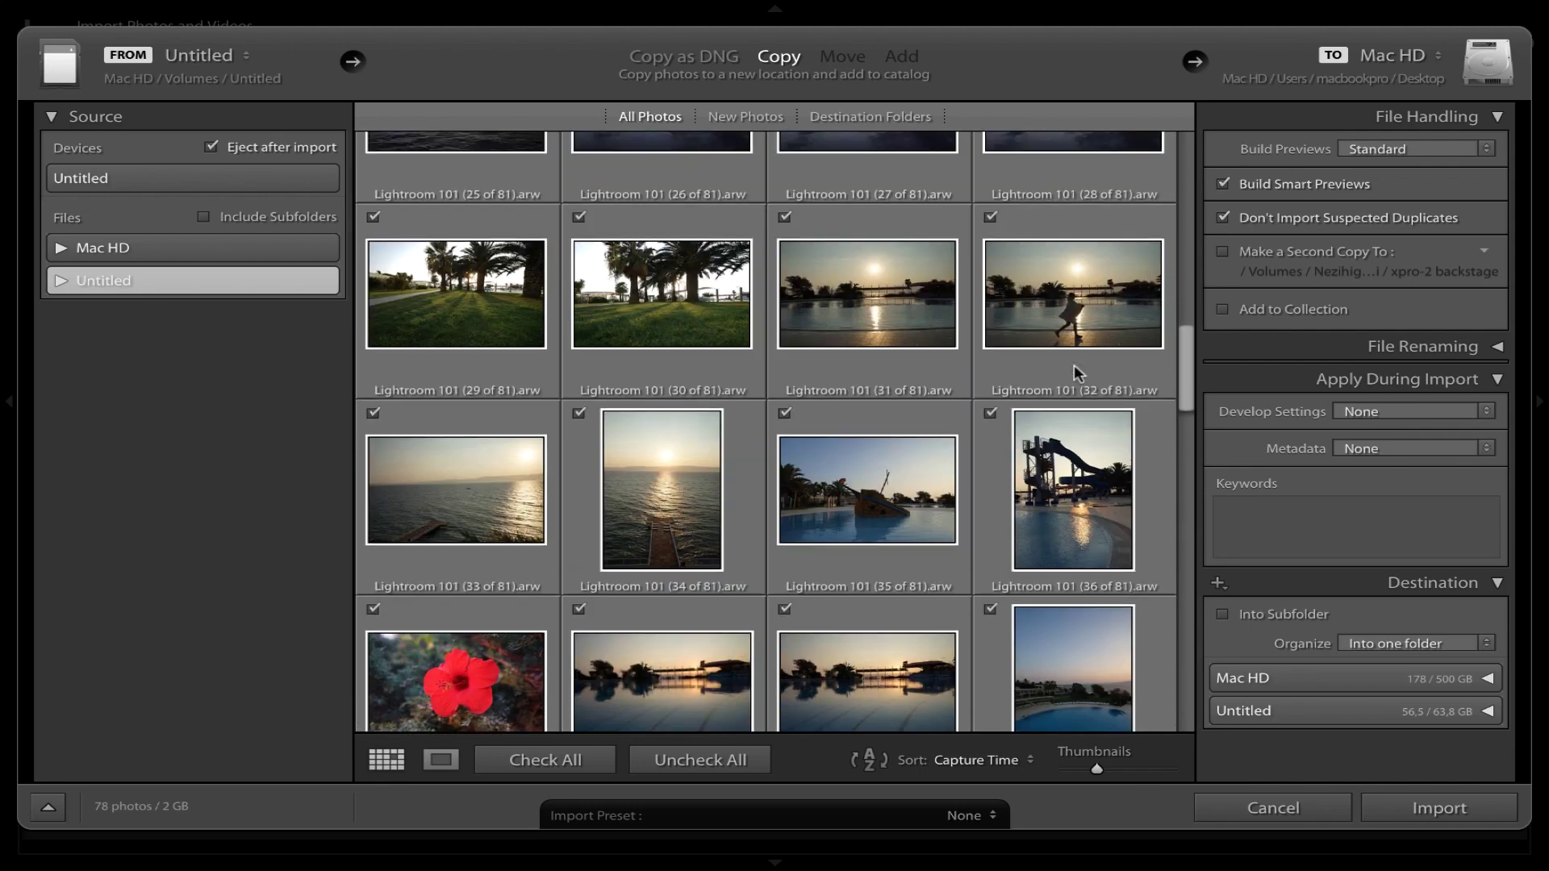
scroll(1076, 372, up, 5)
scroll(1075, 371, up, 3)
scroll(1073, 365, up, 4)
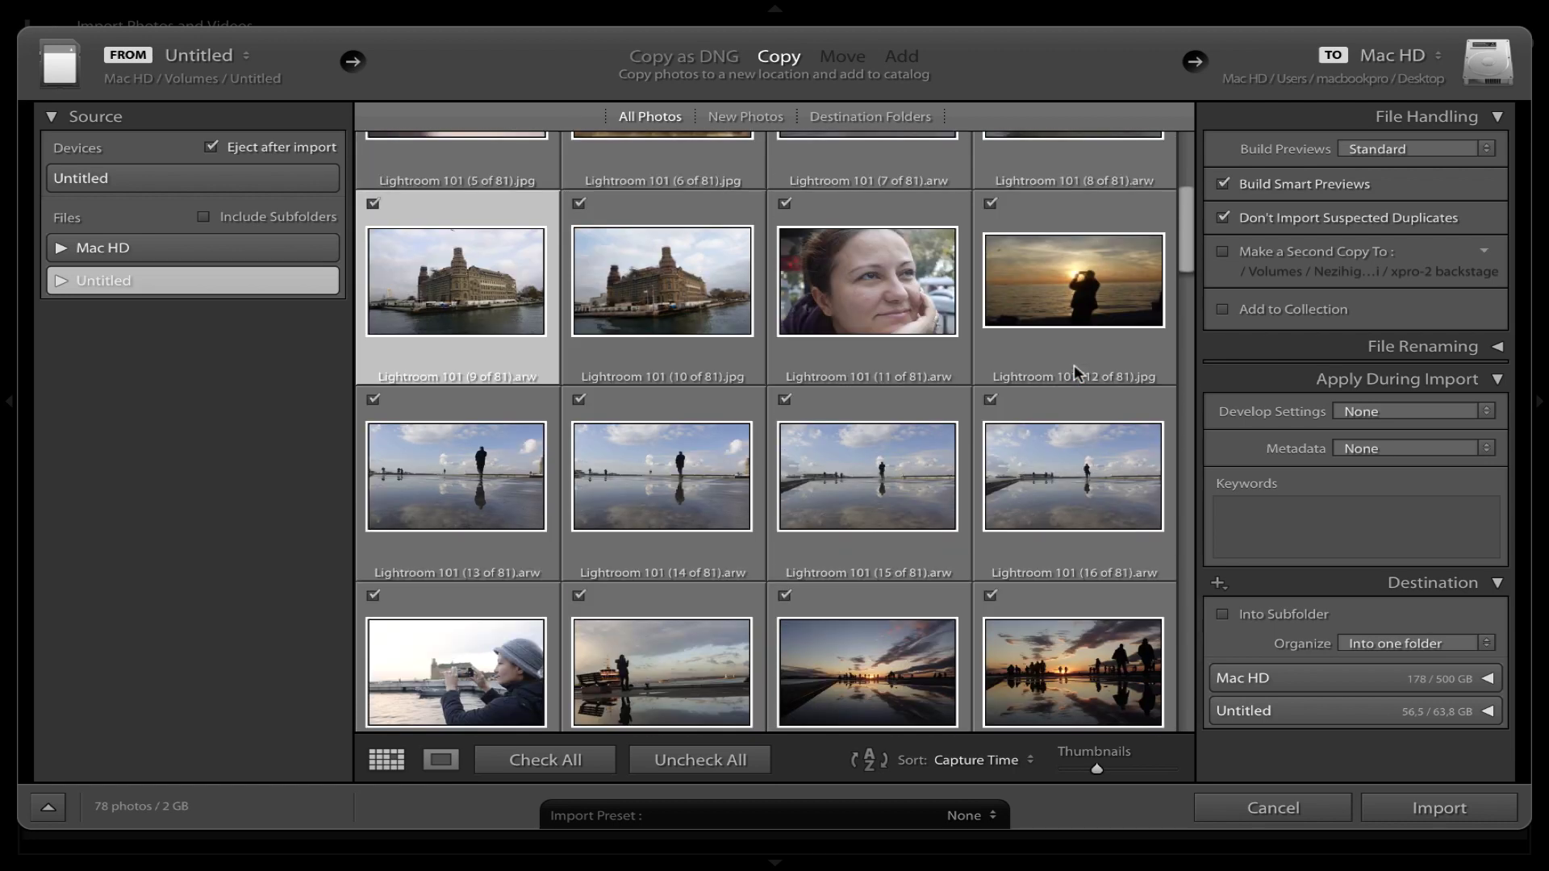
scroll(1073, 365, up, 2)
scroll(1073, 365, up, 2)
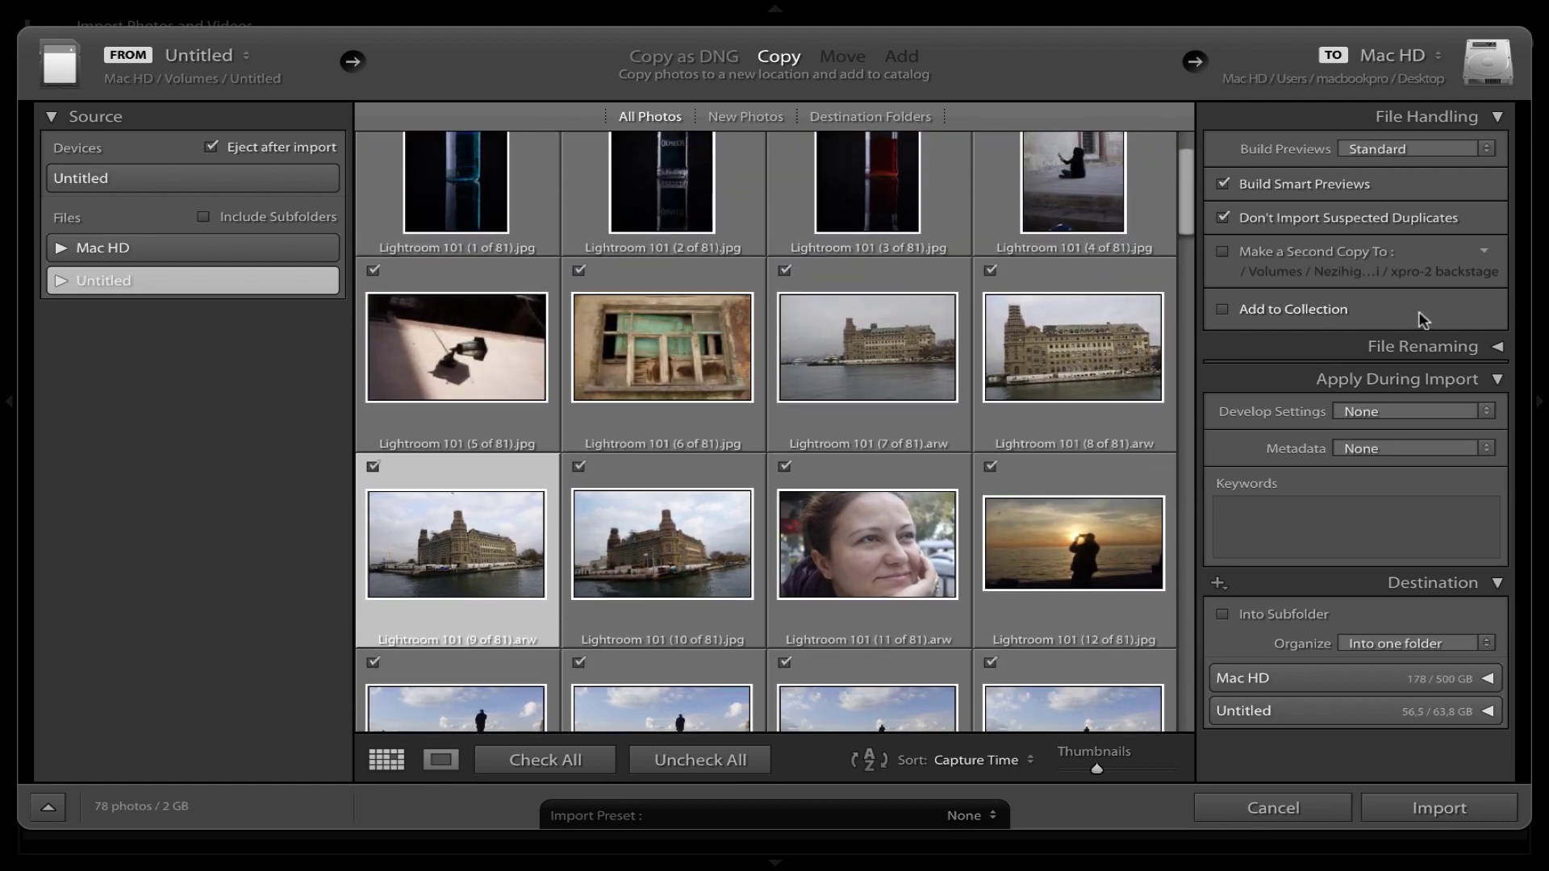
click(1223, 248)
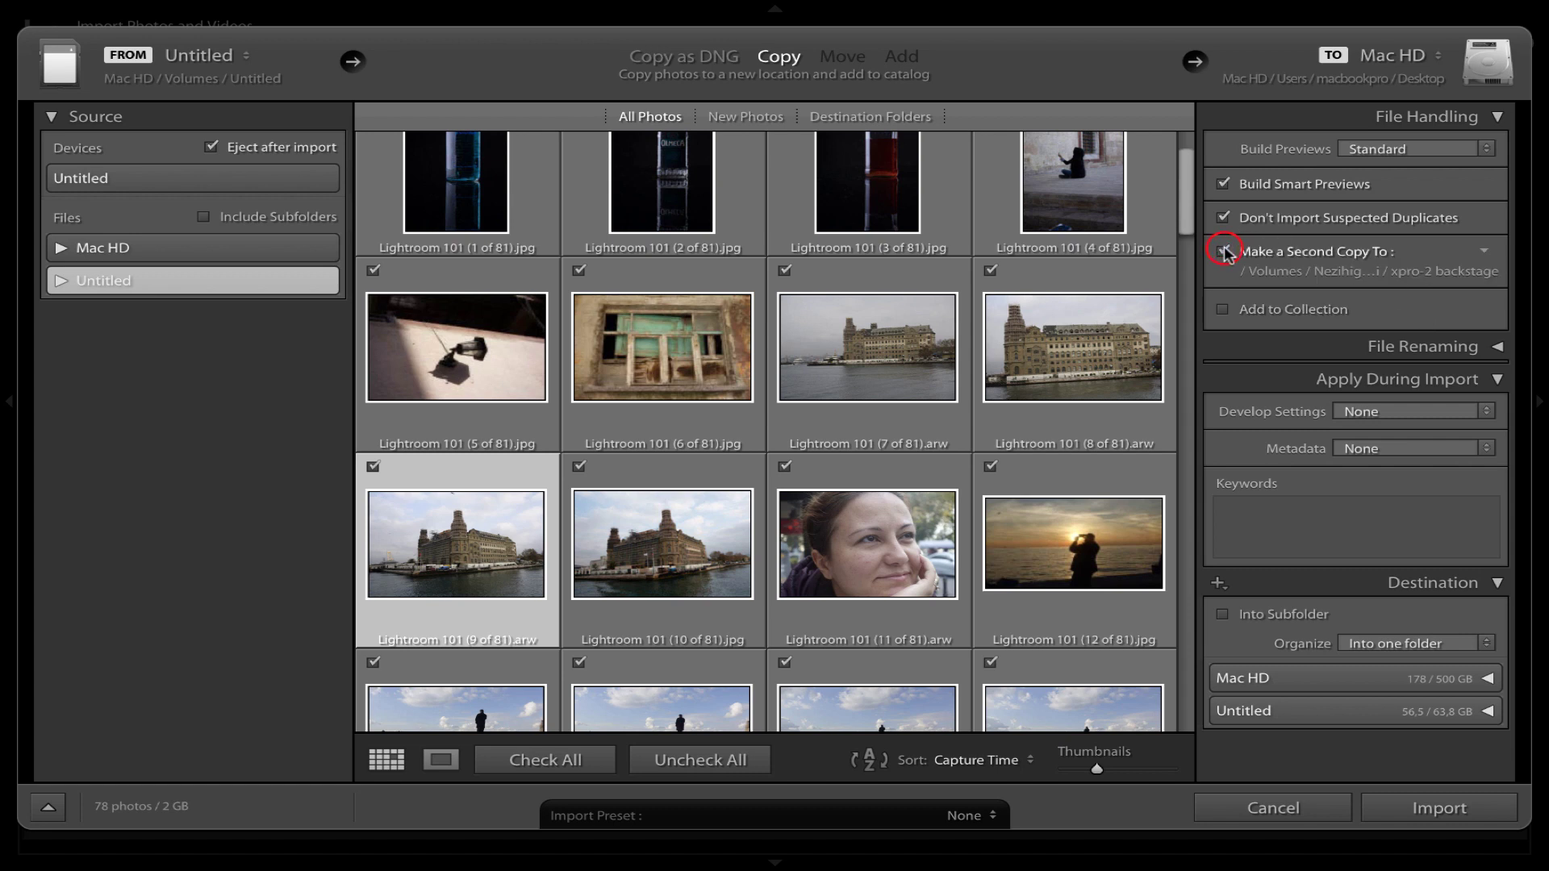
click(1345, 269)
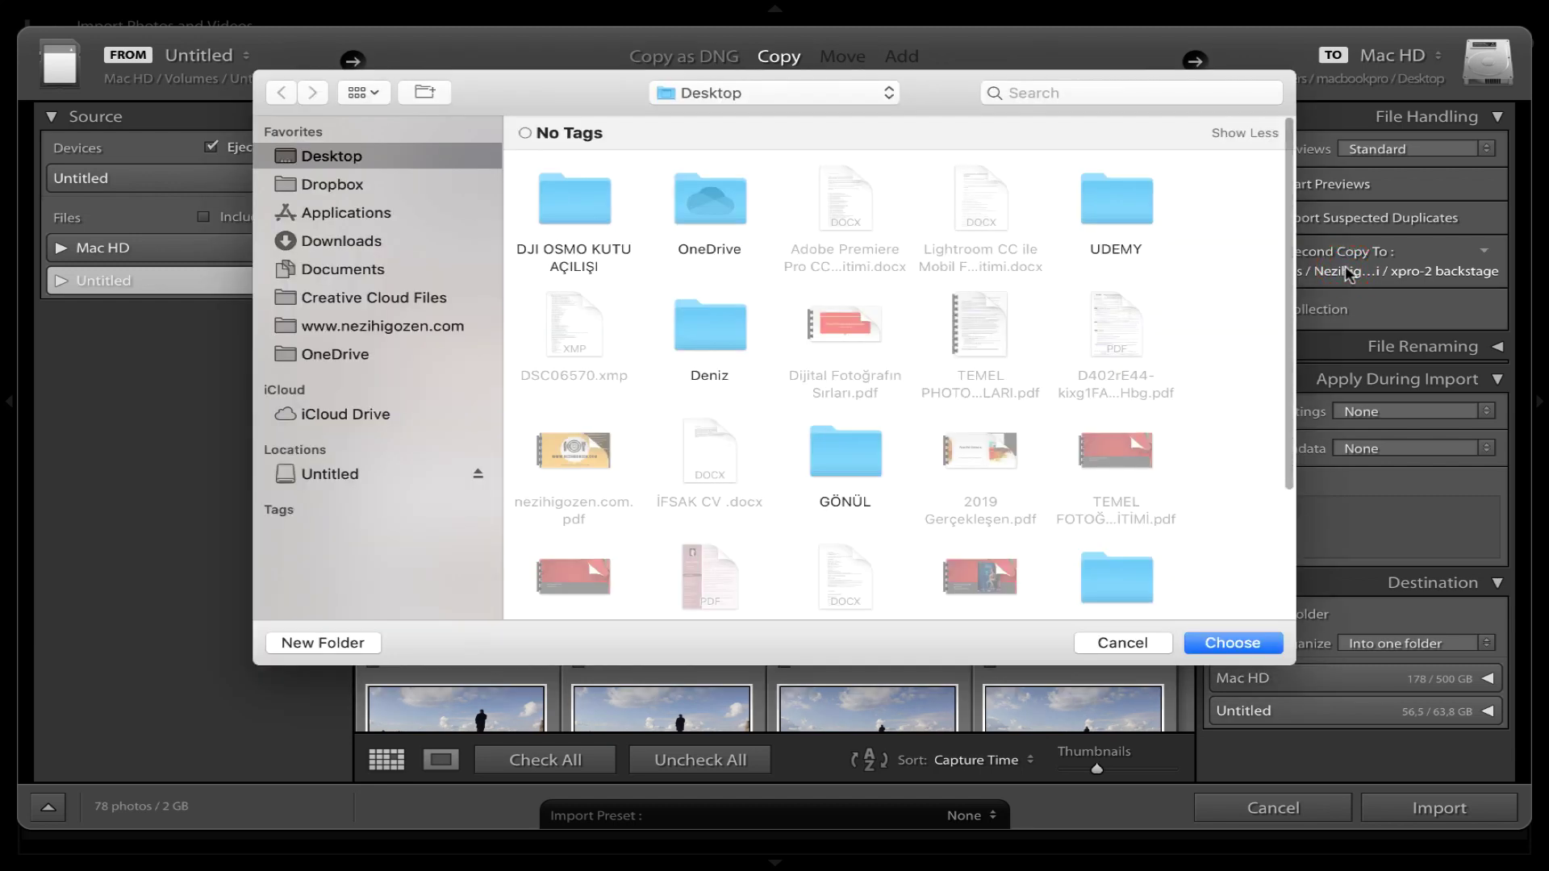
click(1122, 639)
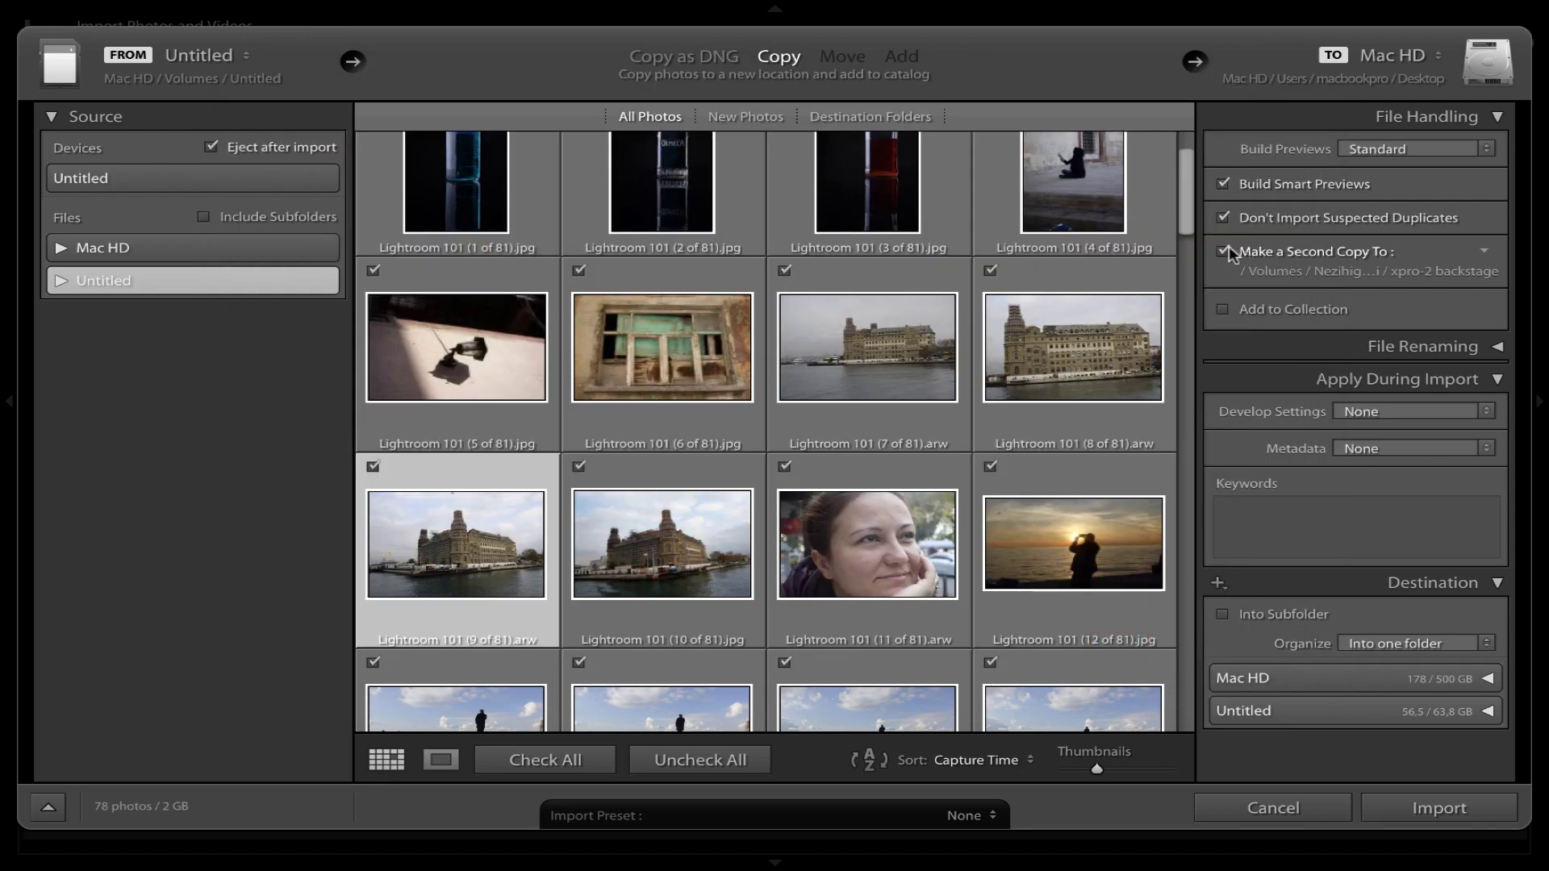
click(1227, 250)
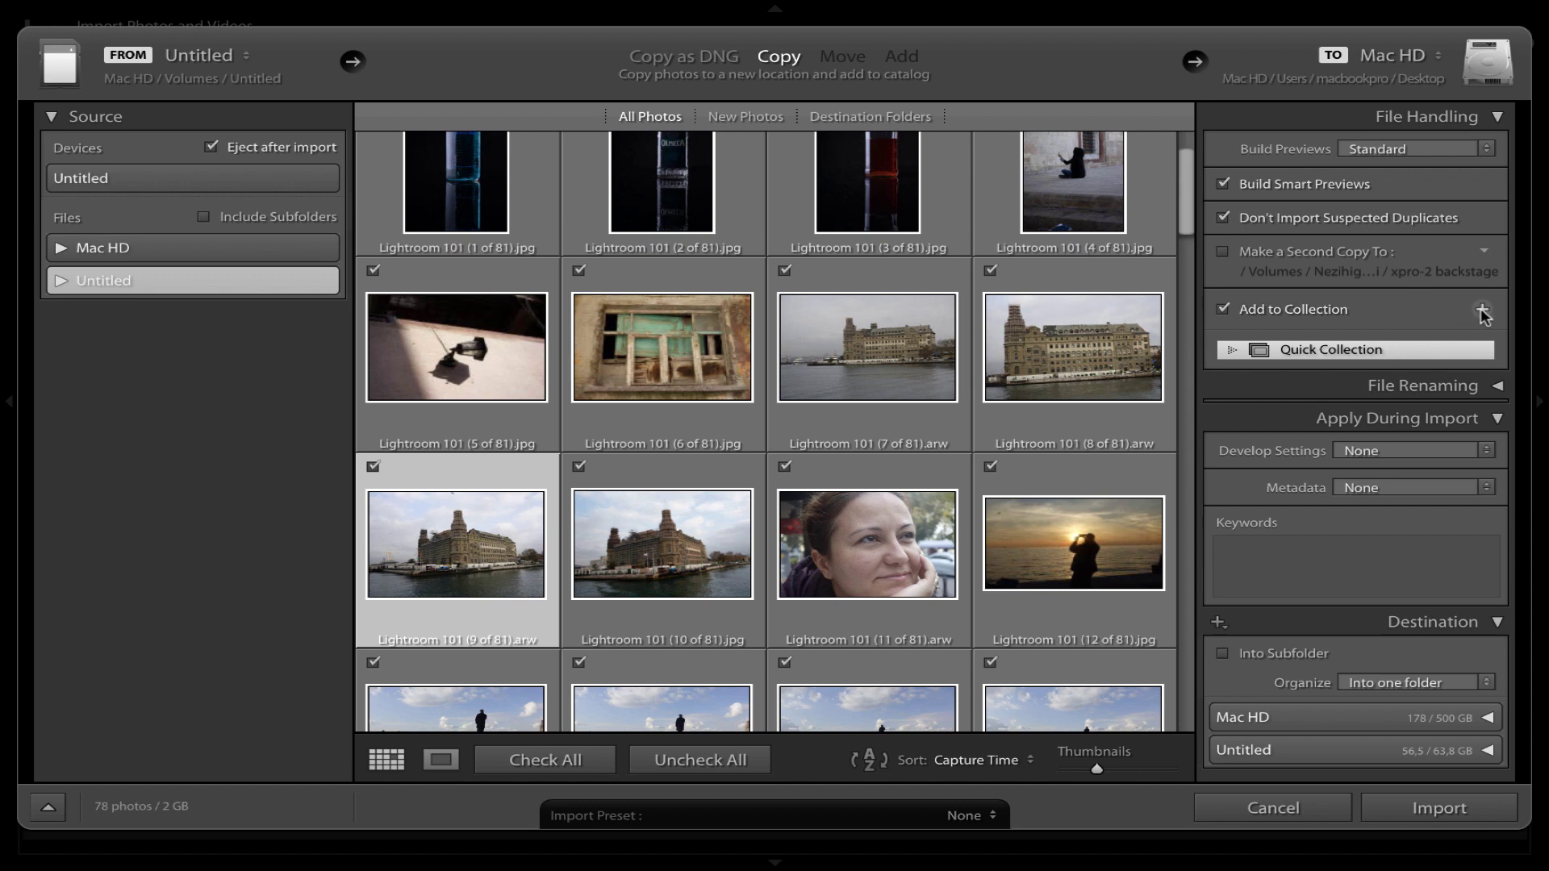
Create a new collection named LIGHTROOM 2020 to receive the imported photos.
click(1482, 313)
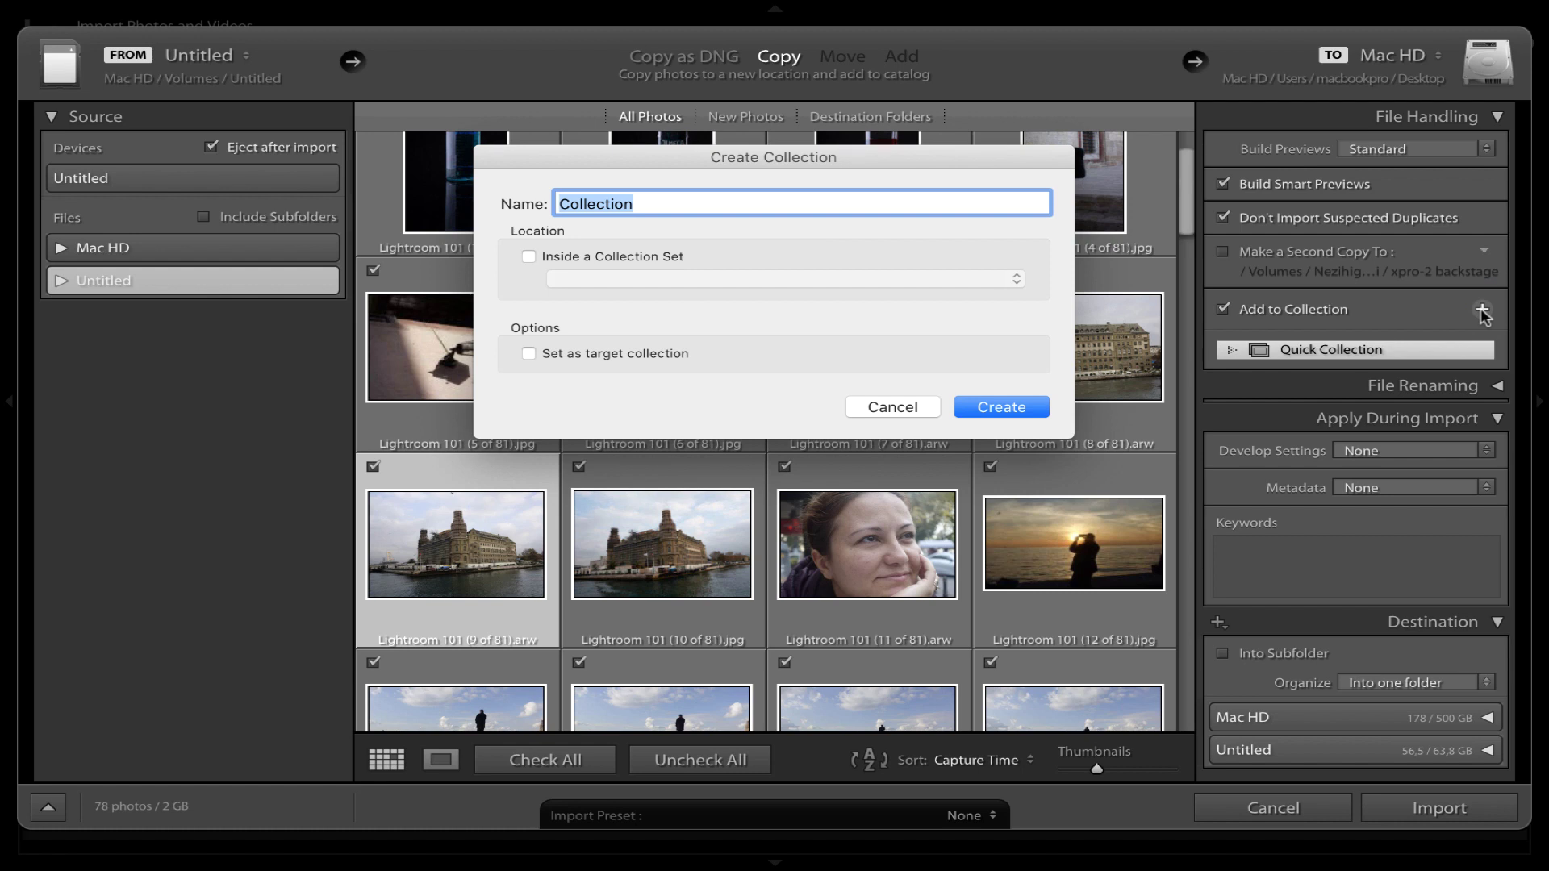
text(LIGHTROOM 202)
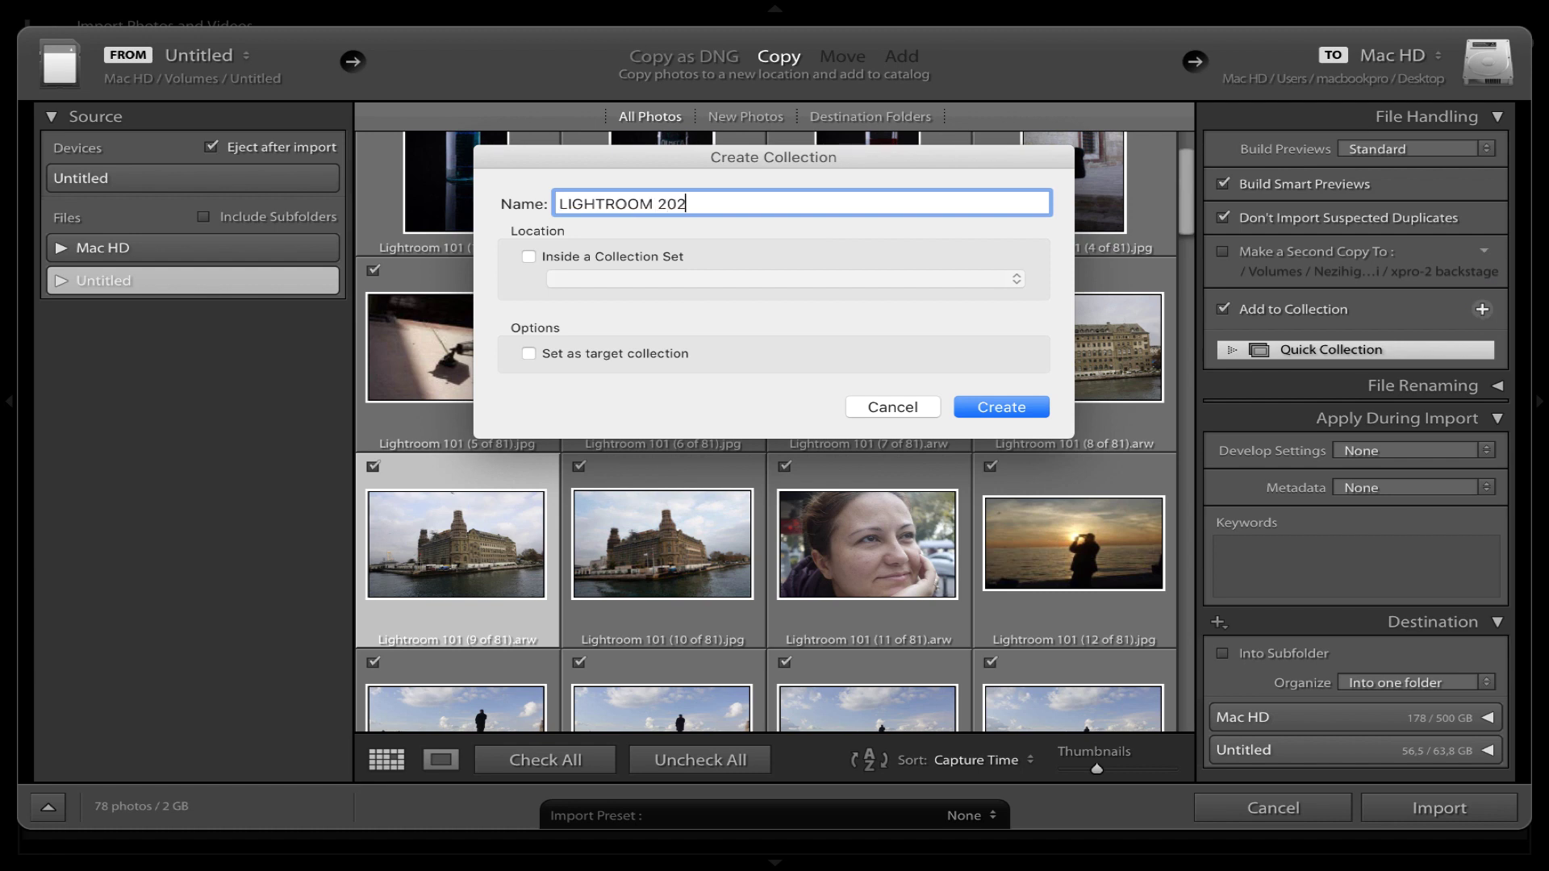
text(0)
click(1018, 407)
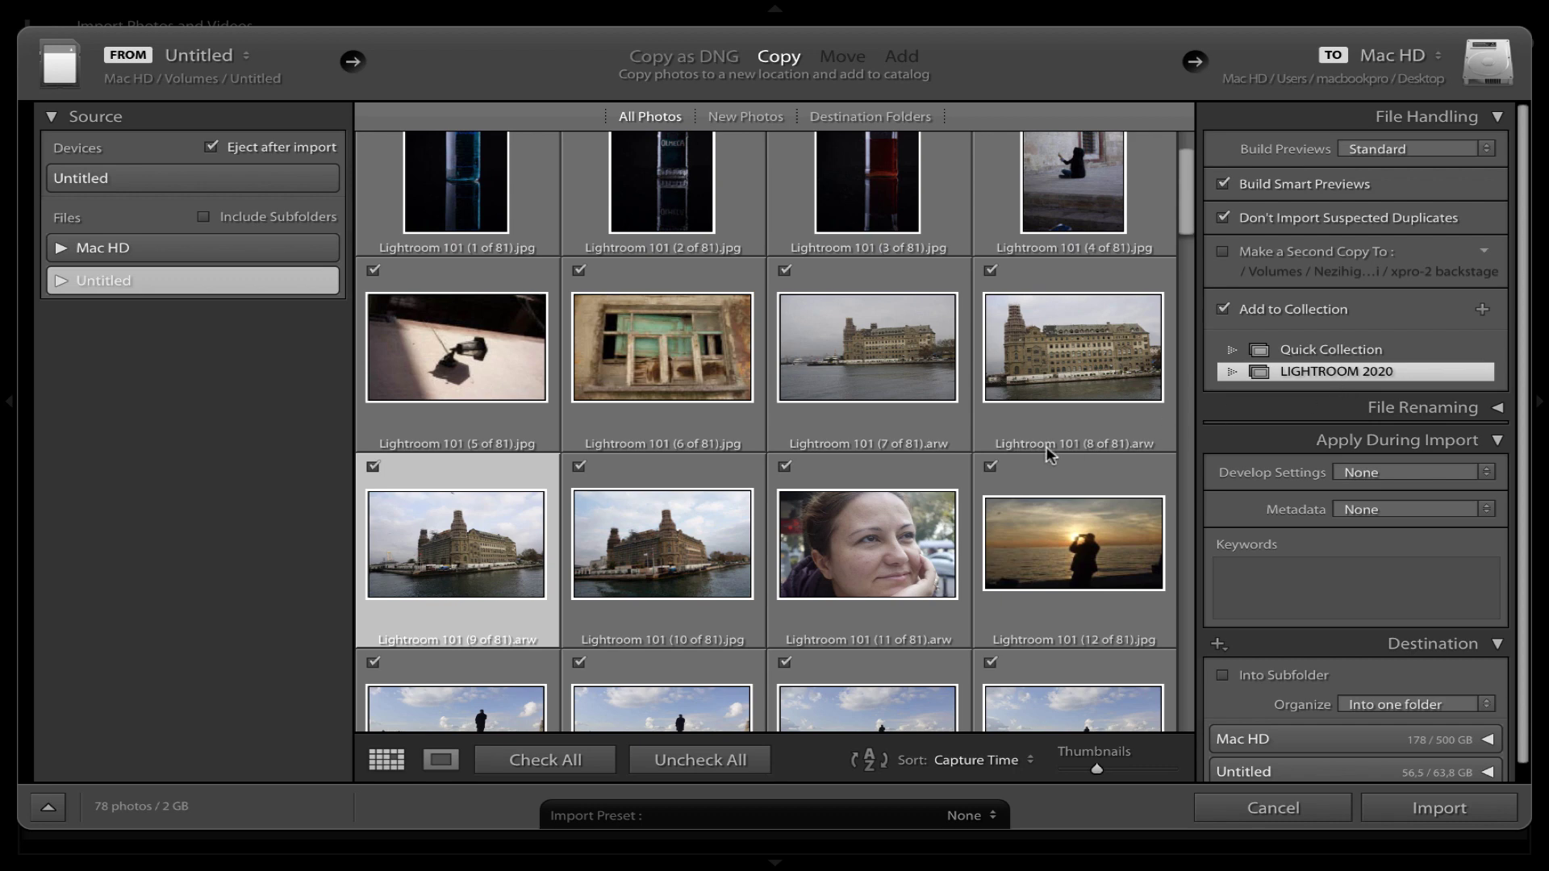
Expand the File Renaming options and choose the Custom Name template.
scroll(1047, 449, down, 3)
scroll(1047, 448, down, 2)
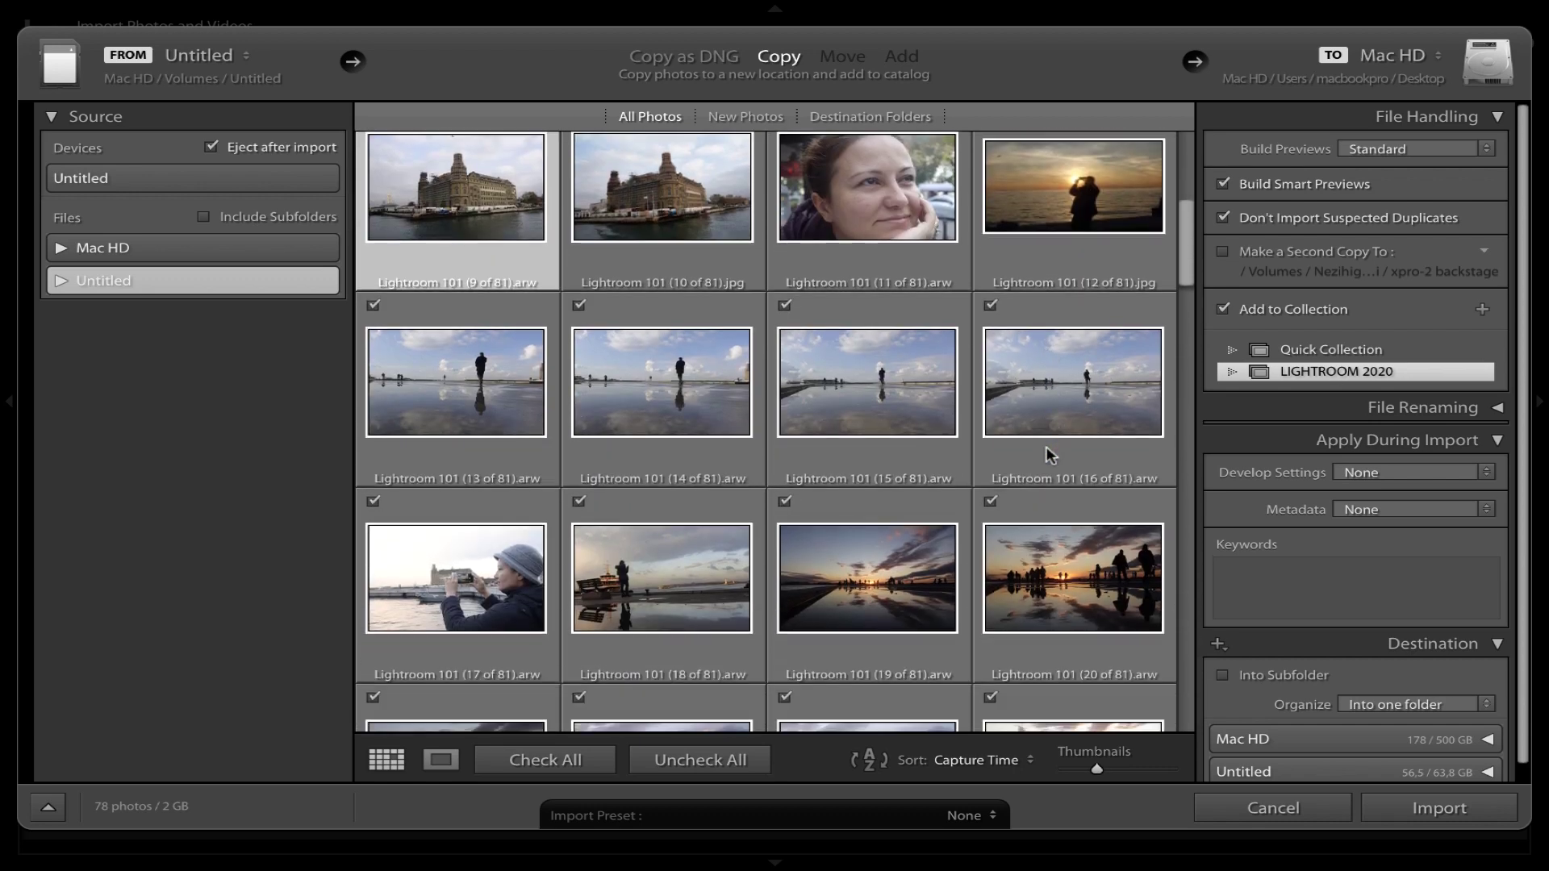
scroll(1046, 450, down, 2)
scroll(1047, 449, up, 5)
scroll(1047, 449, up, 5)
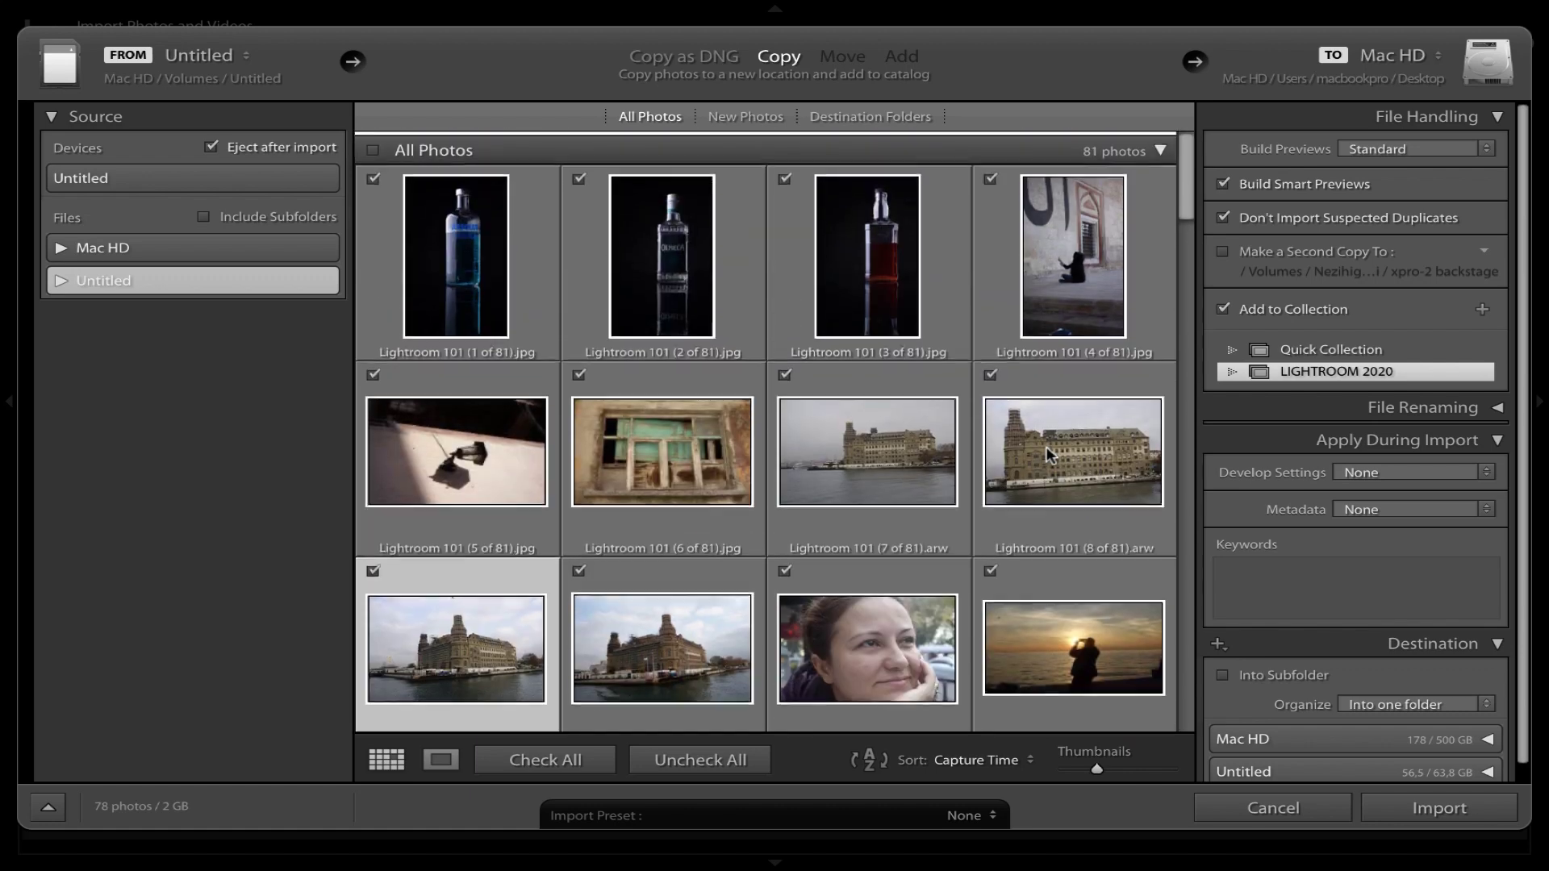
scroll(1047, 447, down, 2)
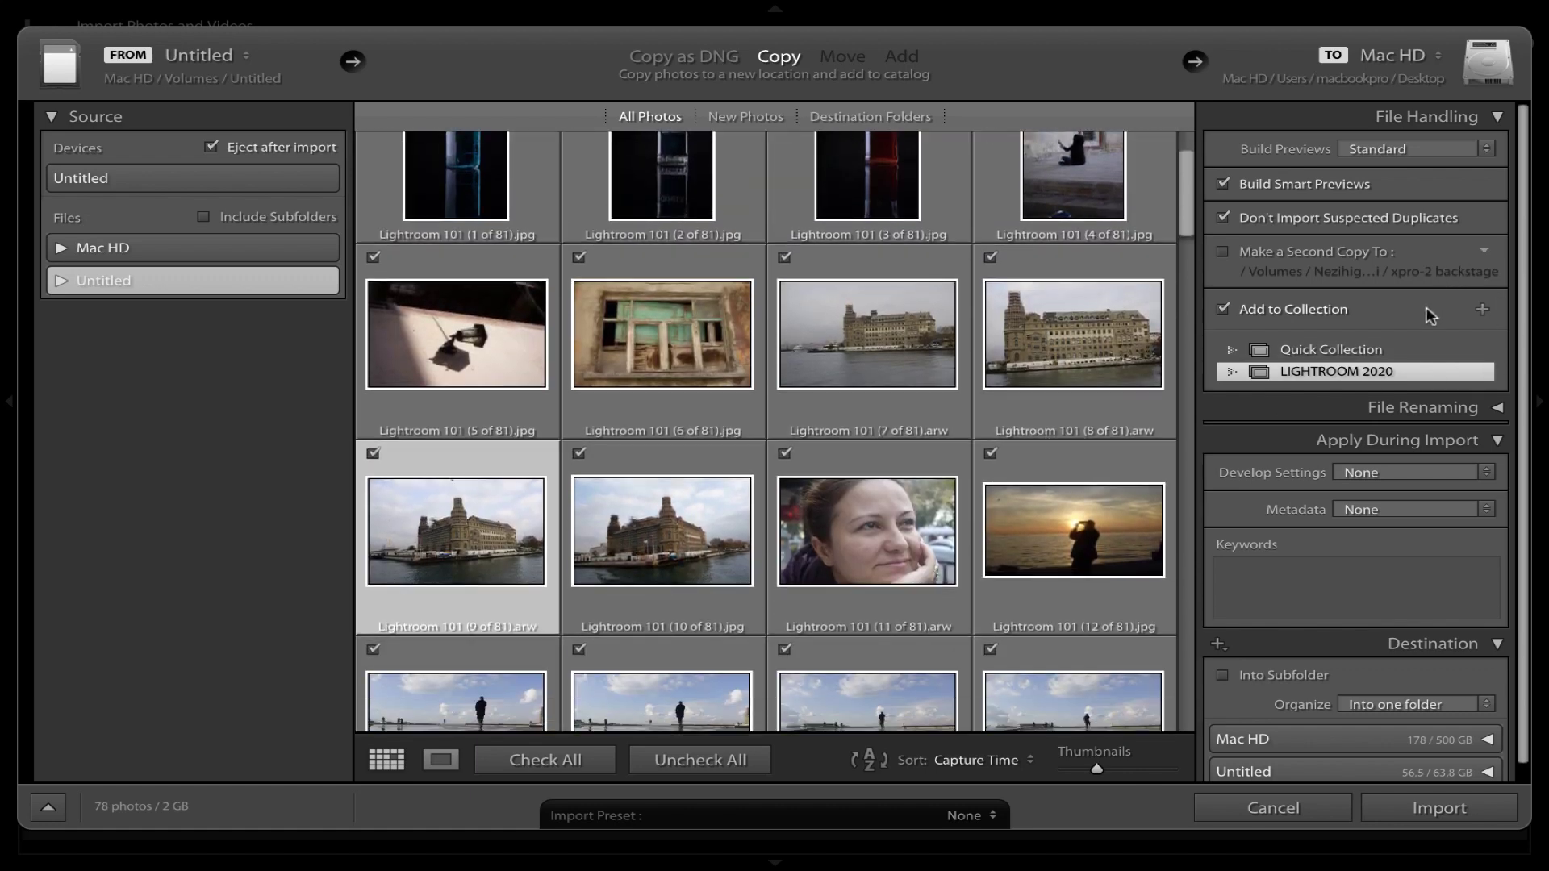
click(1464, 413)
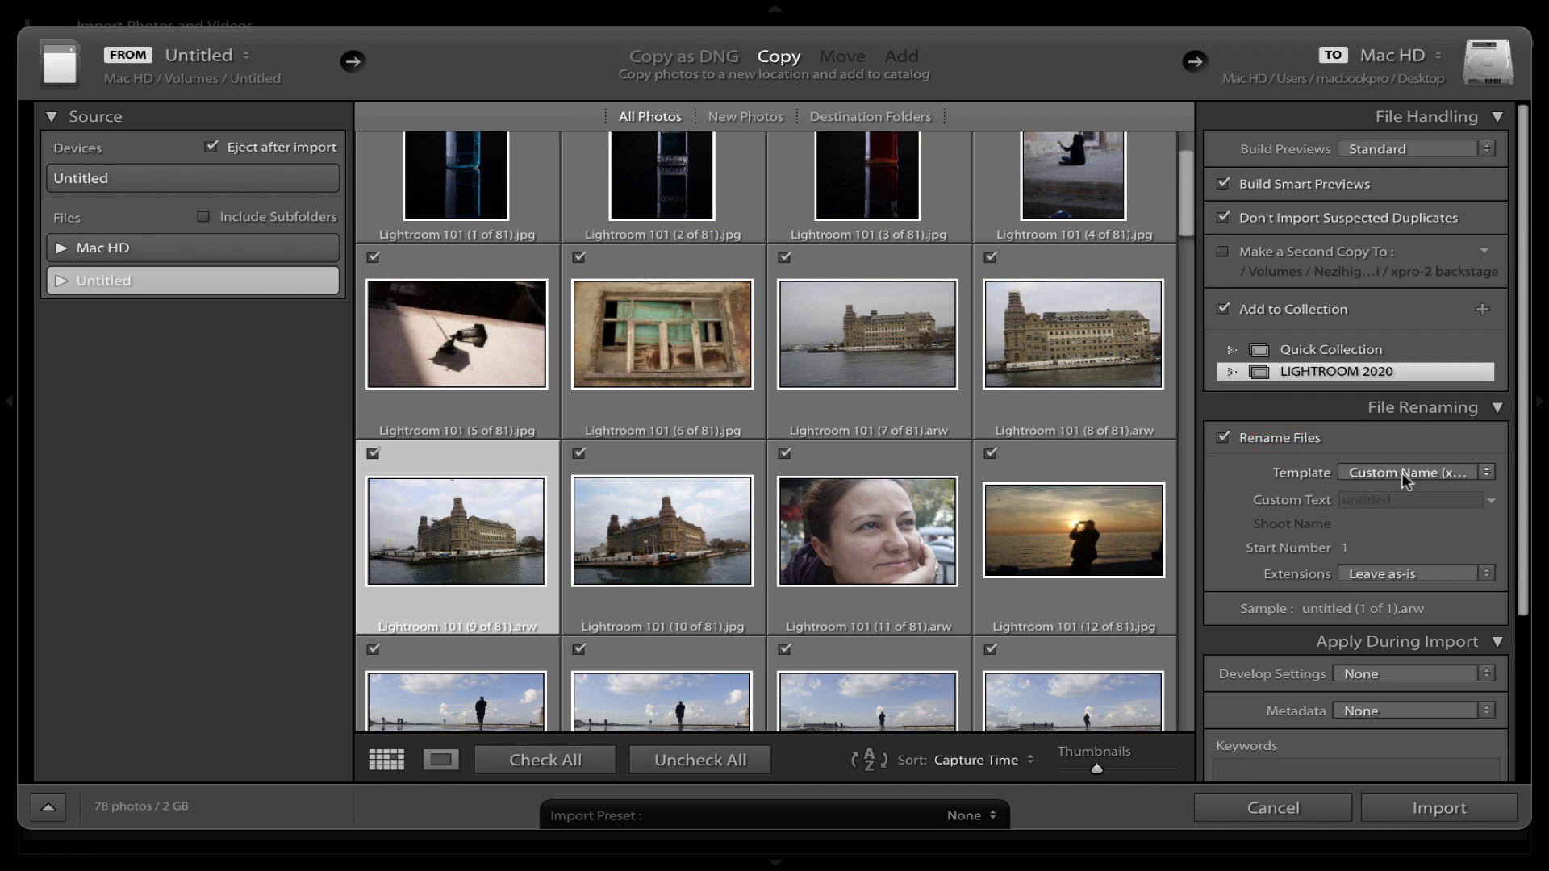
click(1403, 477)
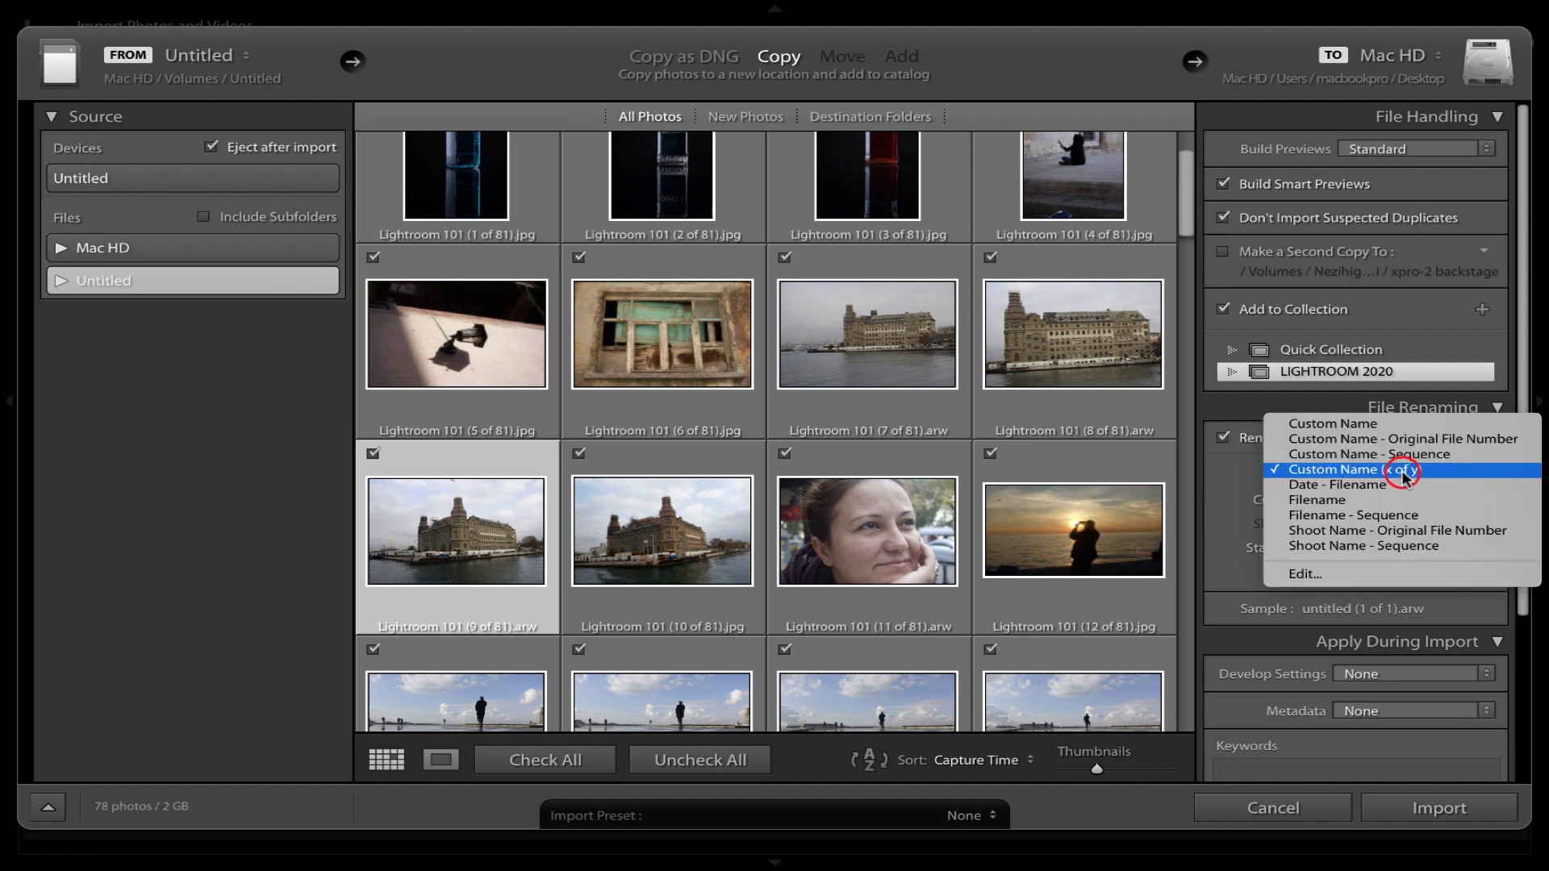
click(1386, 425)
text(Lightroom 101)
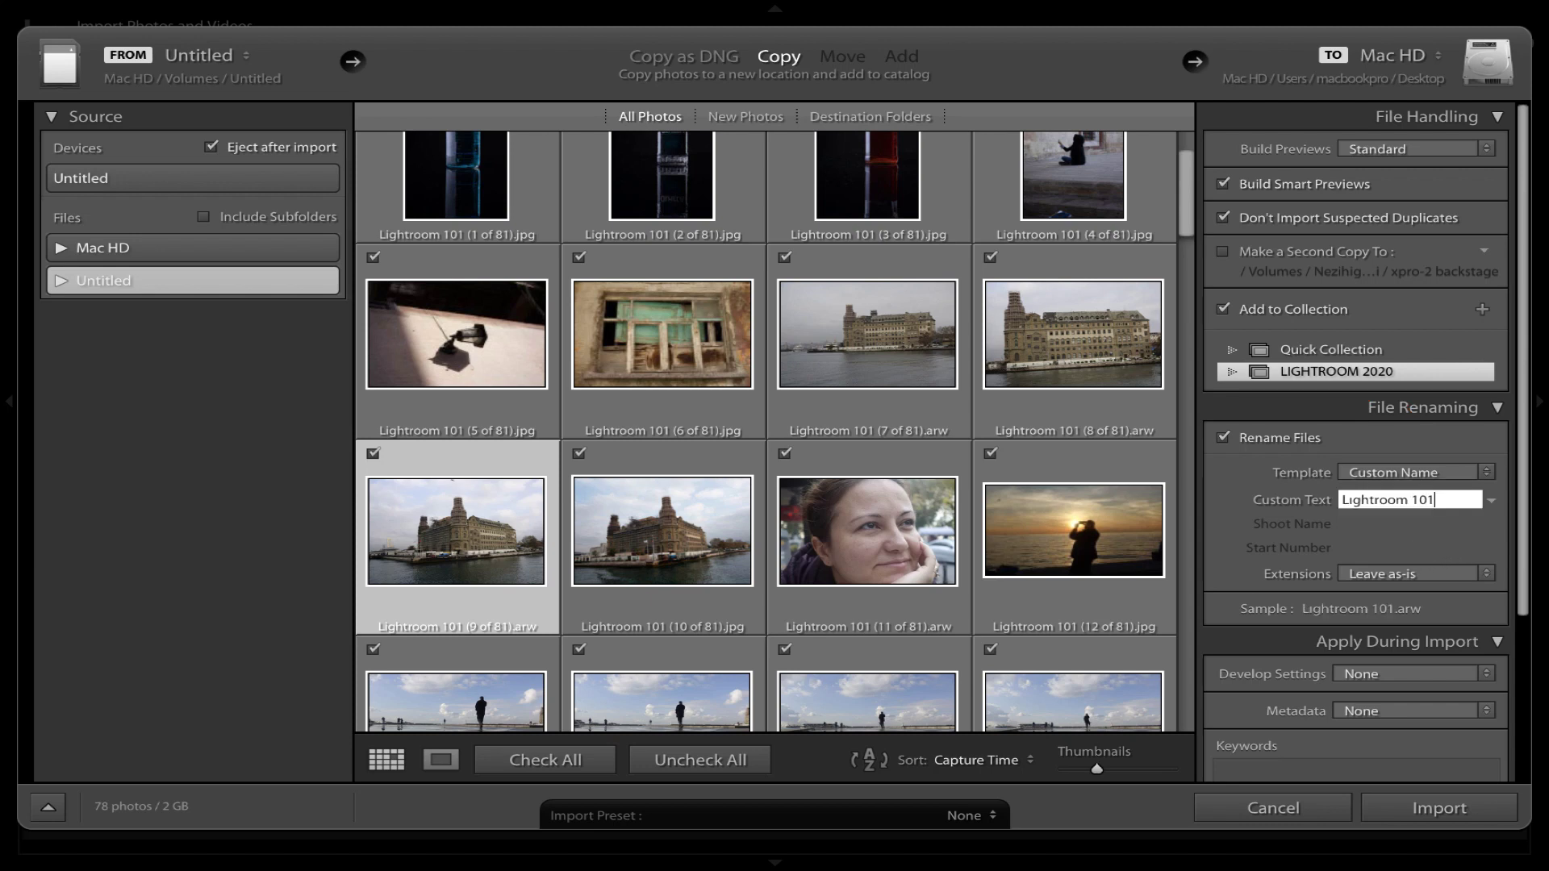
text(0)
Use the Custom Name (x of y) template with custom text 'Lightroom 2020'.
click(1444, 469)
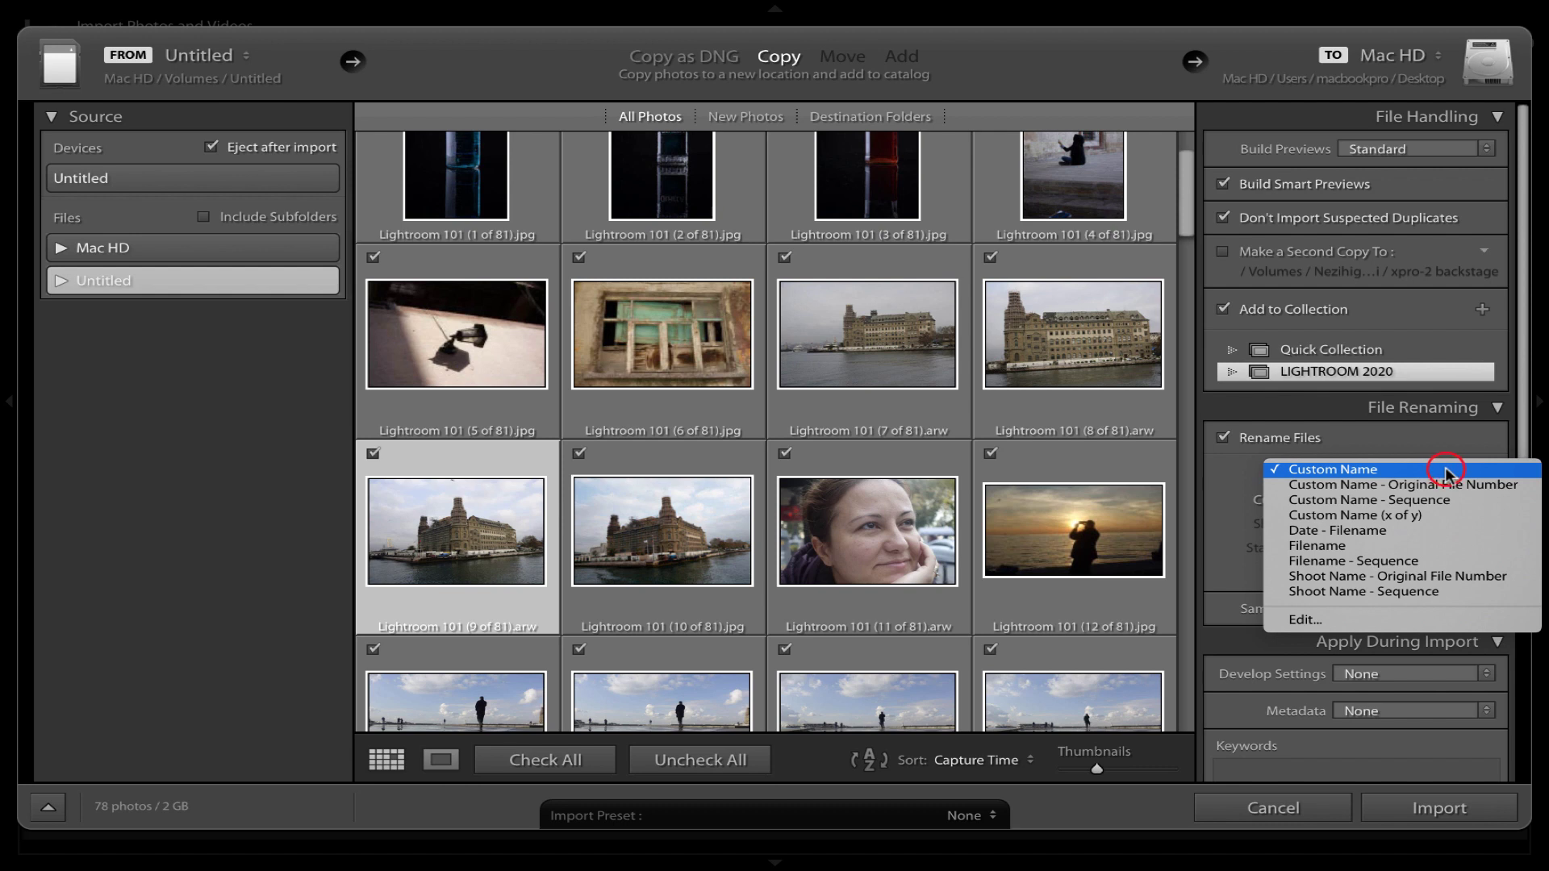
click(1421, 514)
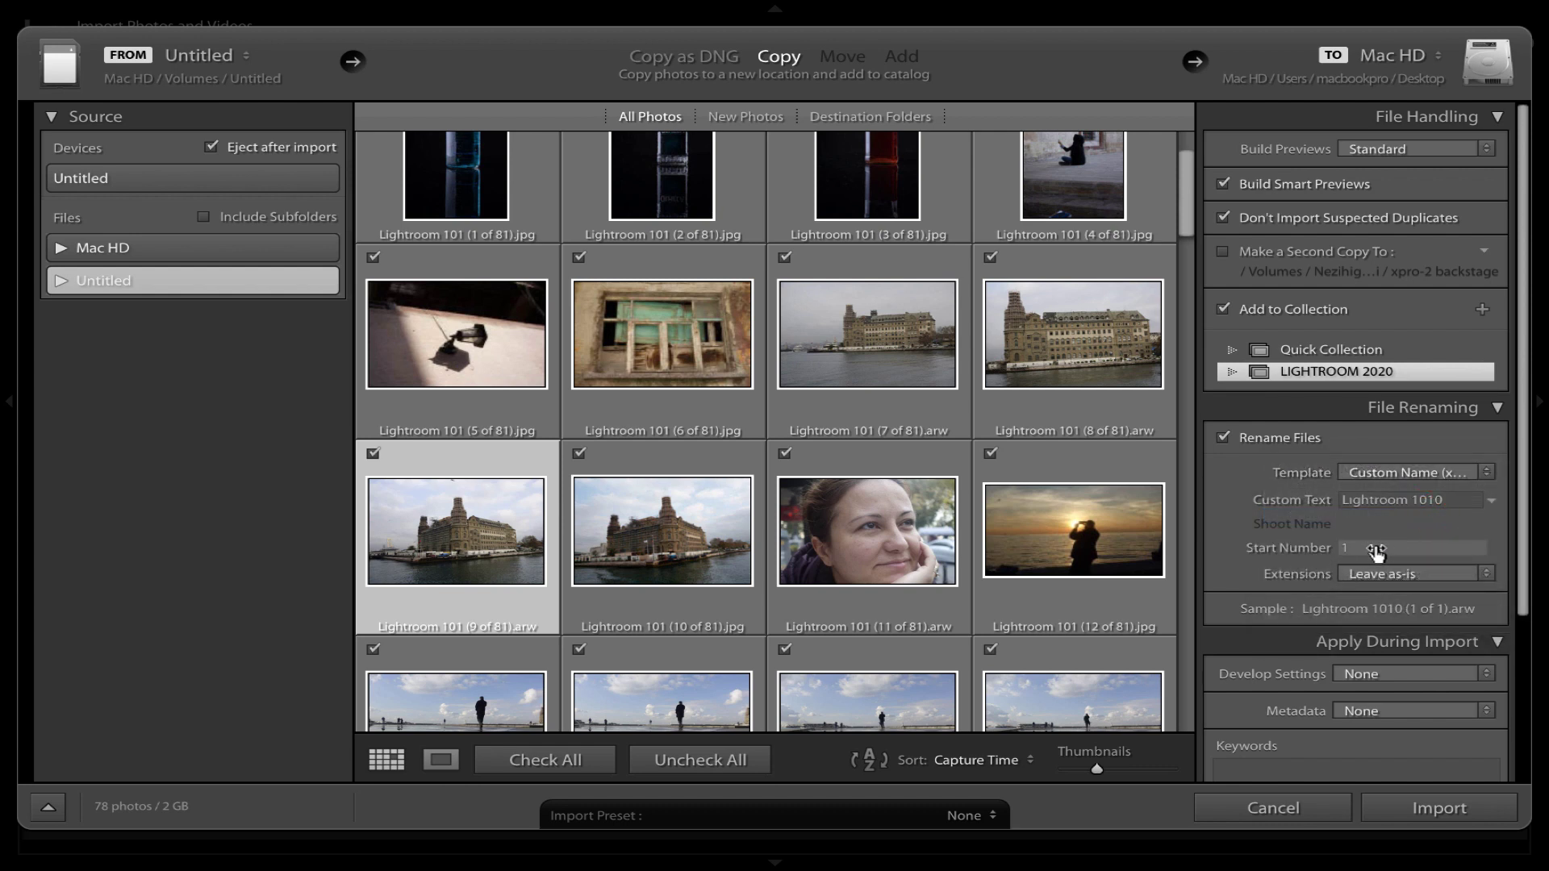
click(1456, 500)
text(Lightroom 2020)
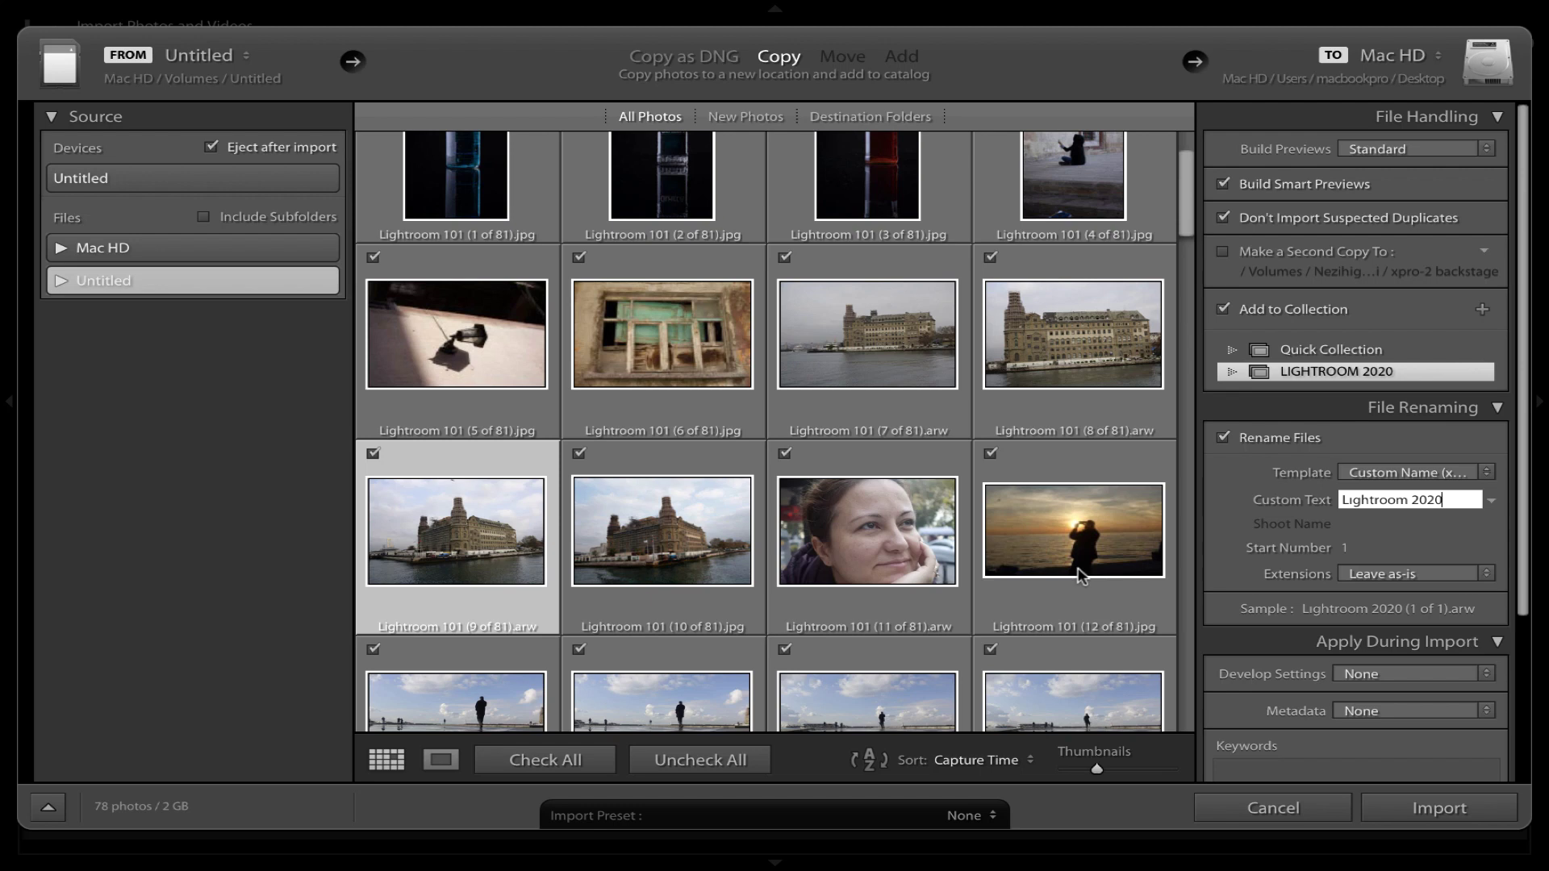
Keep Develop Settings at None and bring up the Metadata preset choices.
scroll(1396, 564, down, 1)
scroll(1398, 567, down, 2)
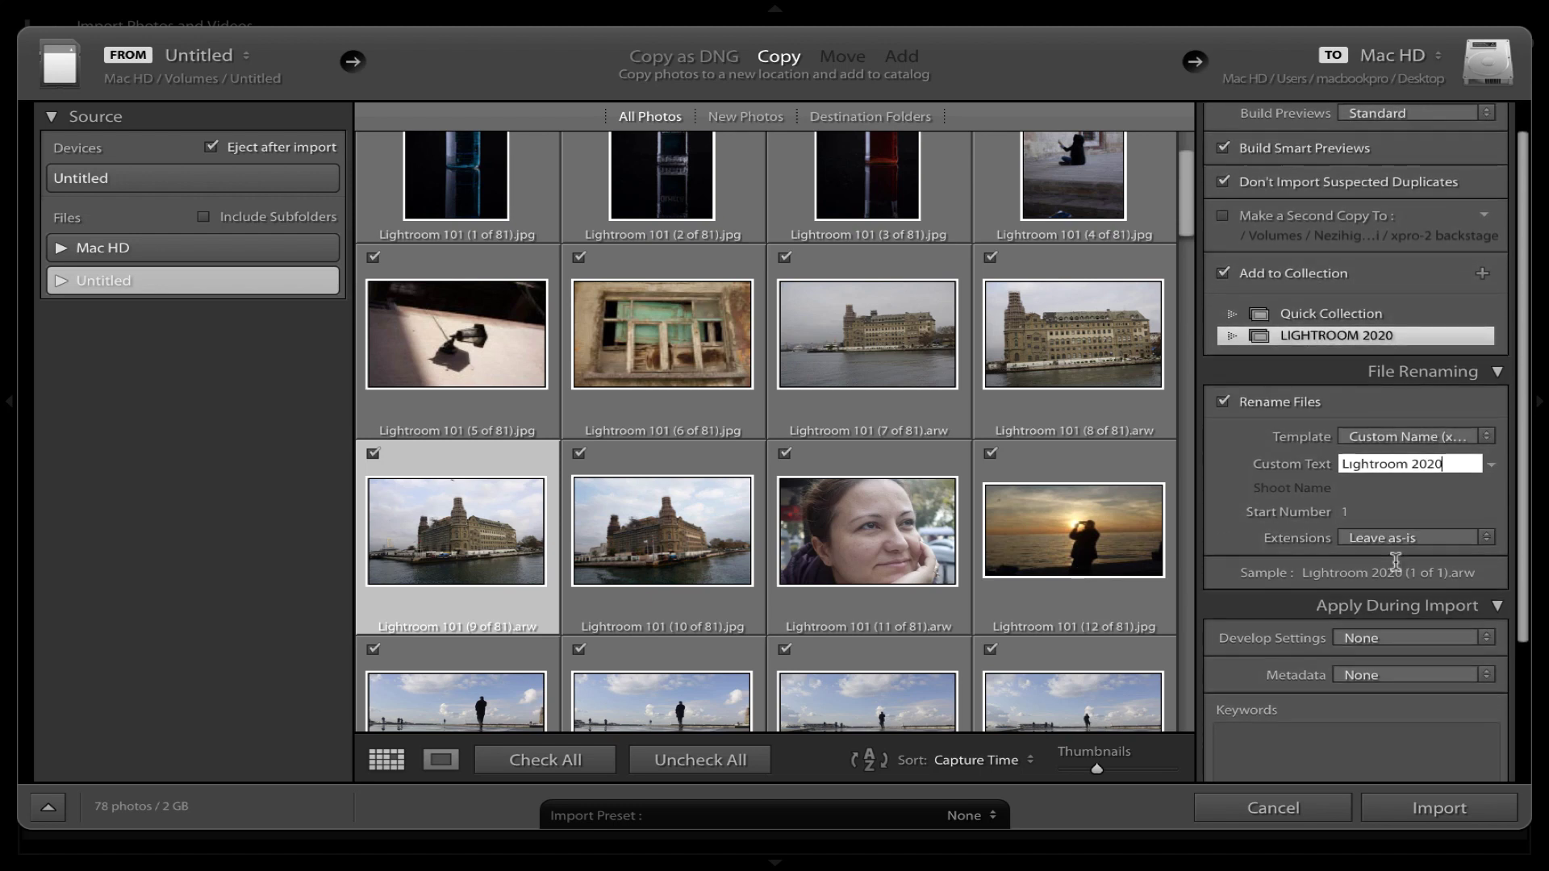
scroll(1396, 560, down, 1)
scroll(1396, 562, down, 1)
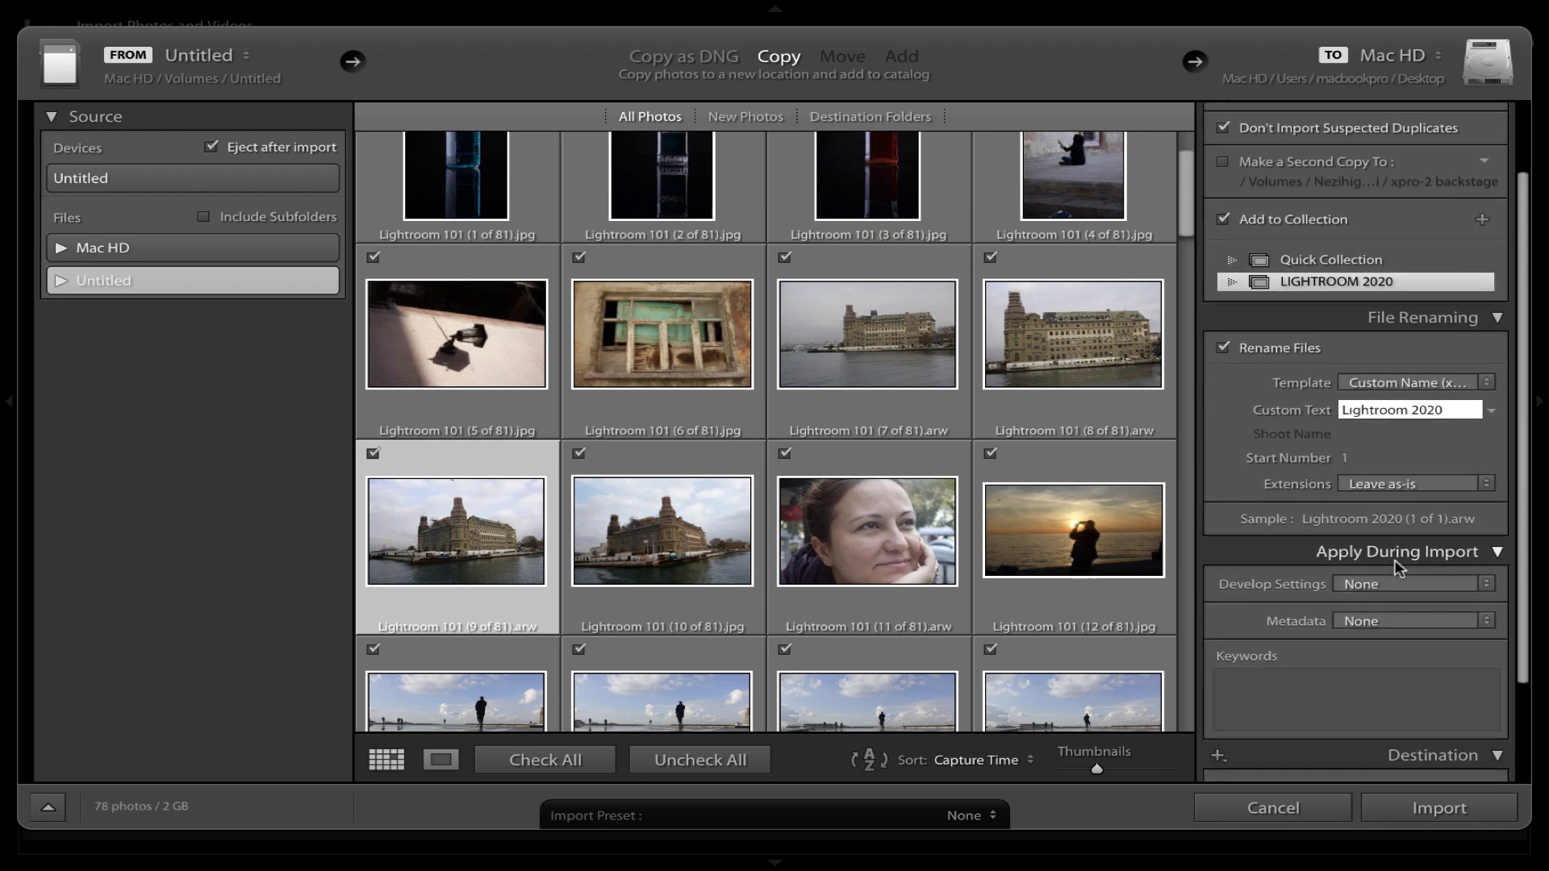
scroll(1397, 565, down, 2)
scroll(1398, 567, down, 1)
scroll(1399, 567, down, 1)
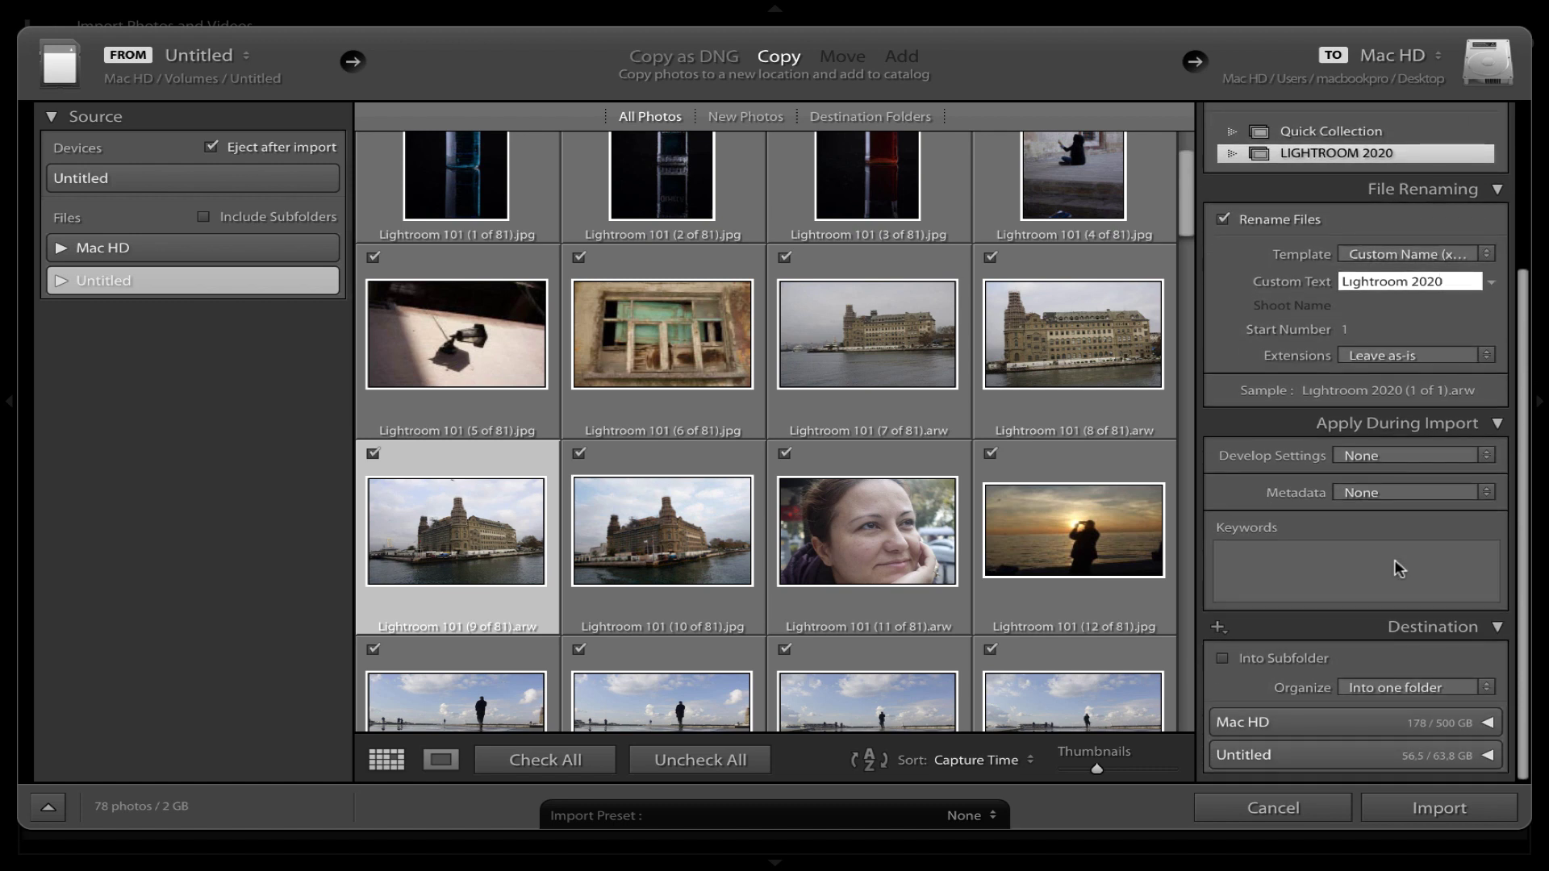
click(1395, 456)
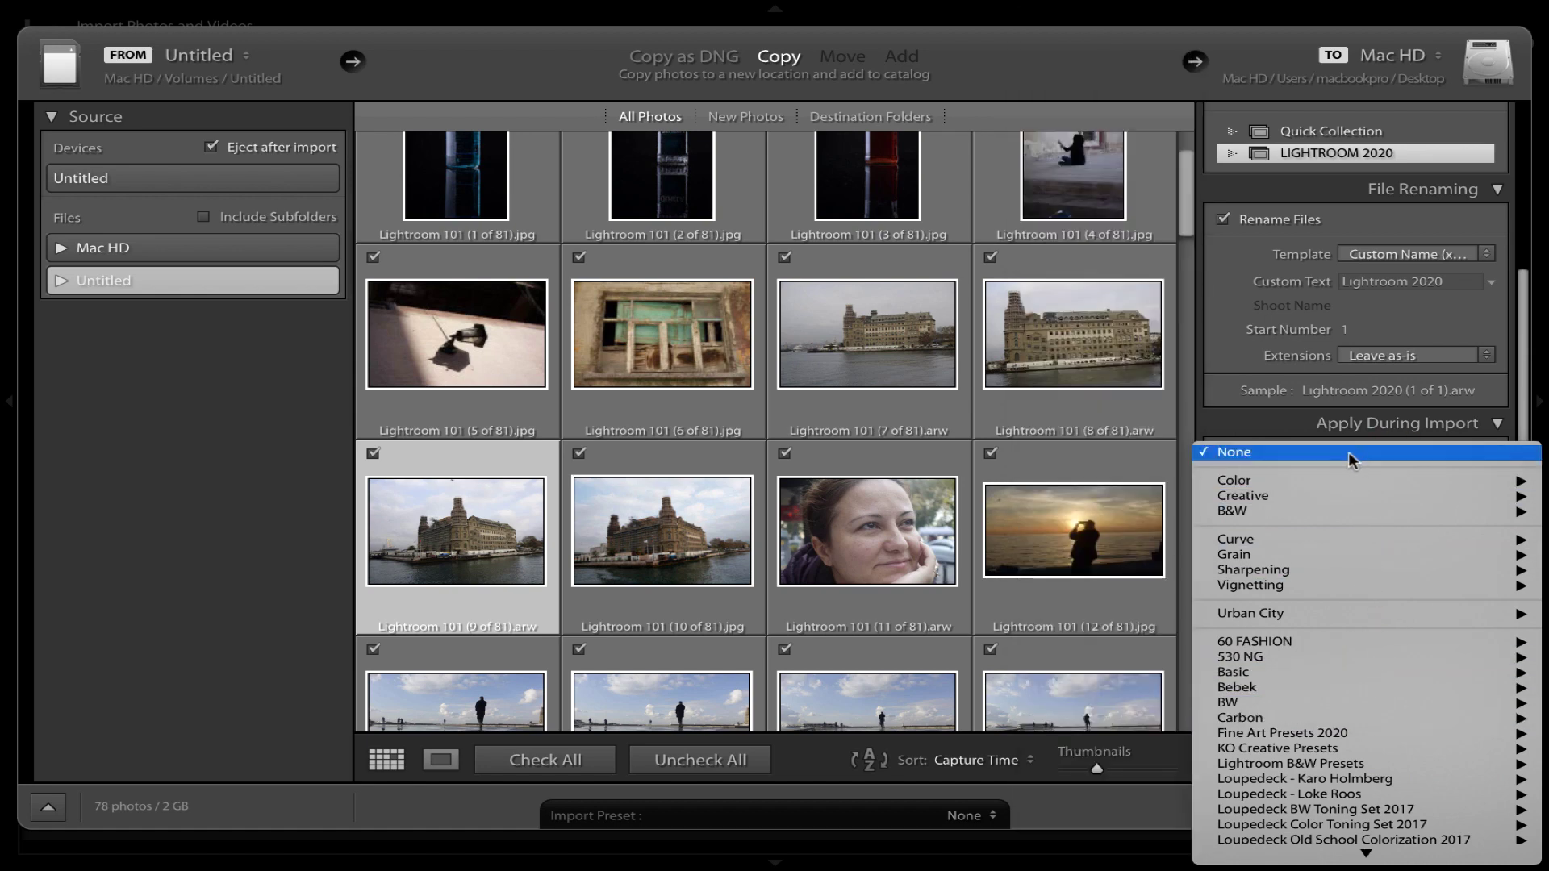
click(1348, 452)
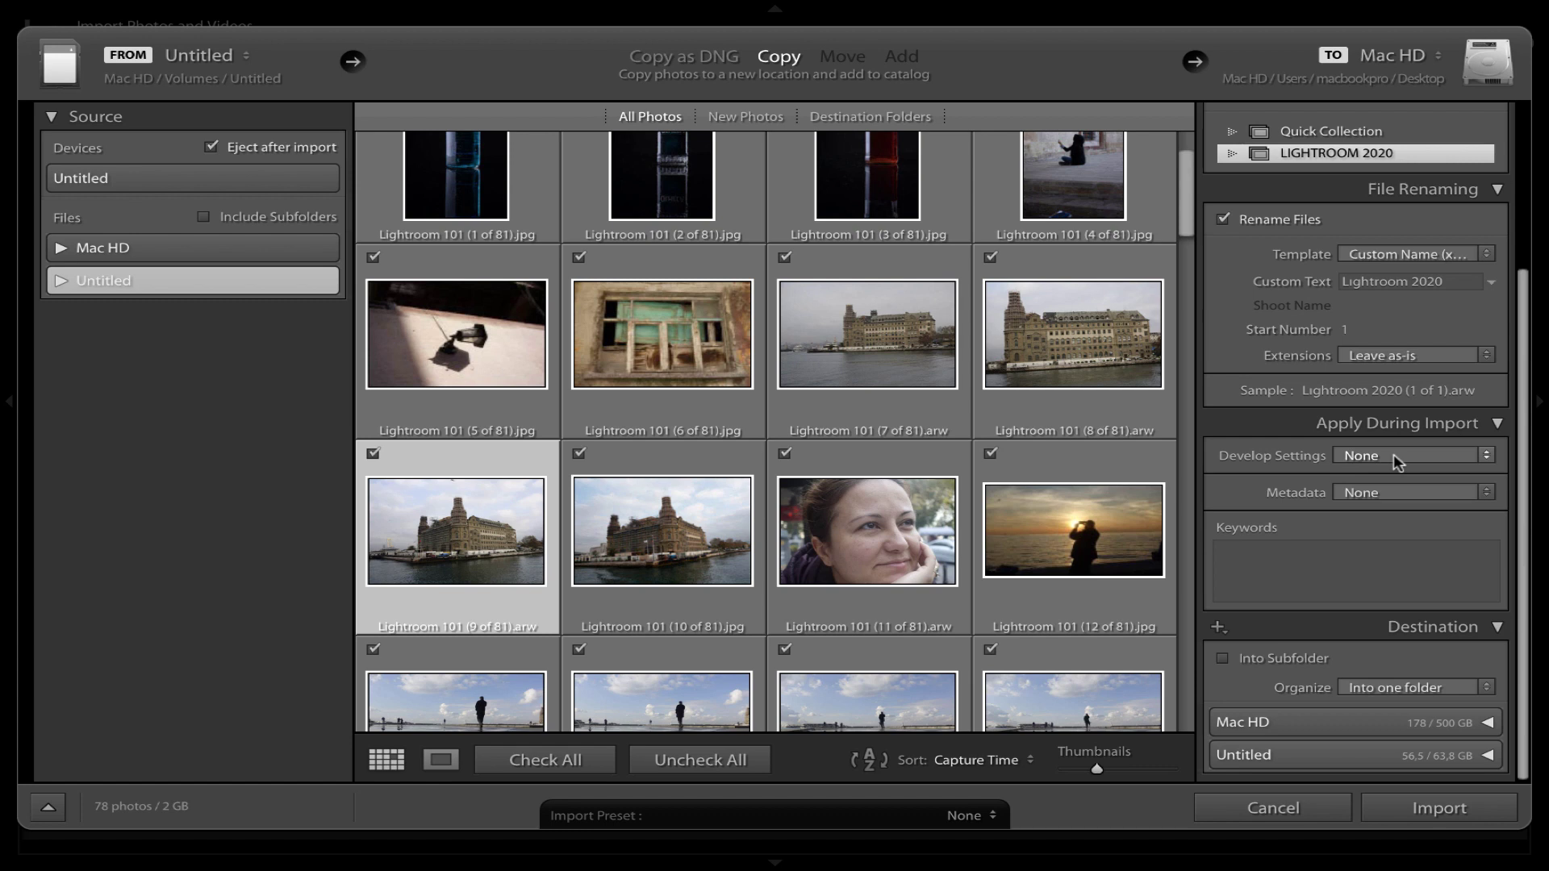
click(1411, 488)
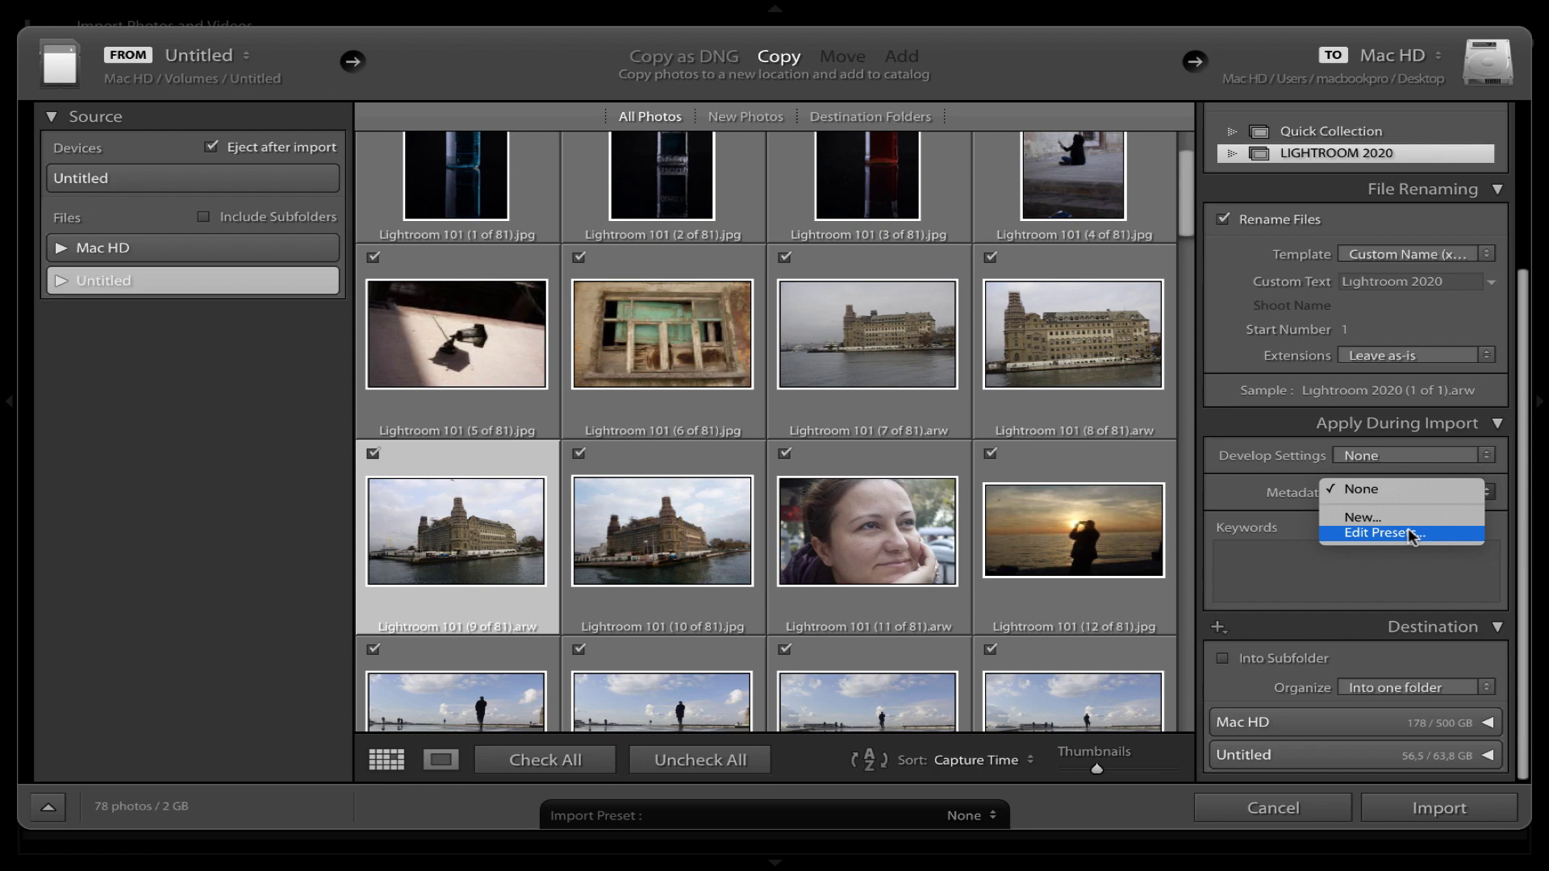
Leave the Metadata preset at None and add the keyword 'lightroom 2020' for import.
click(1235, 477)
click(1307, 551)
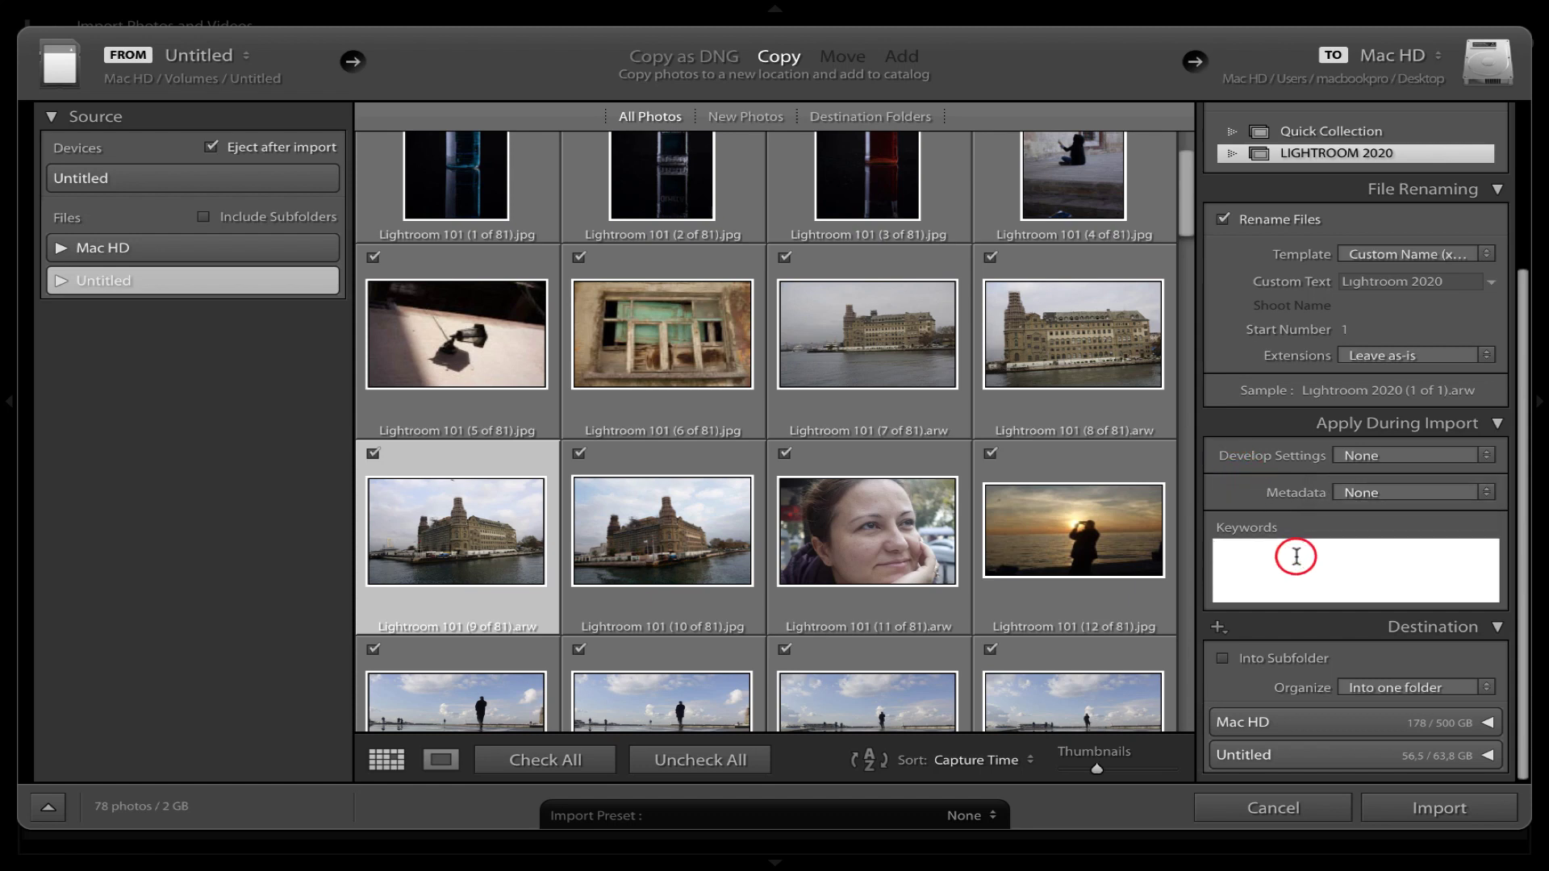
text(light)
text(room 2020)
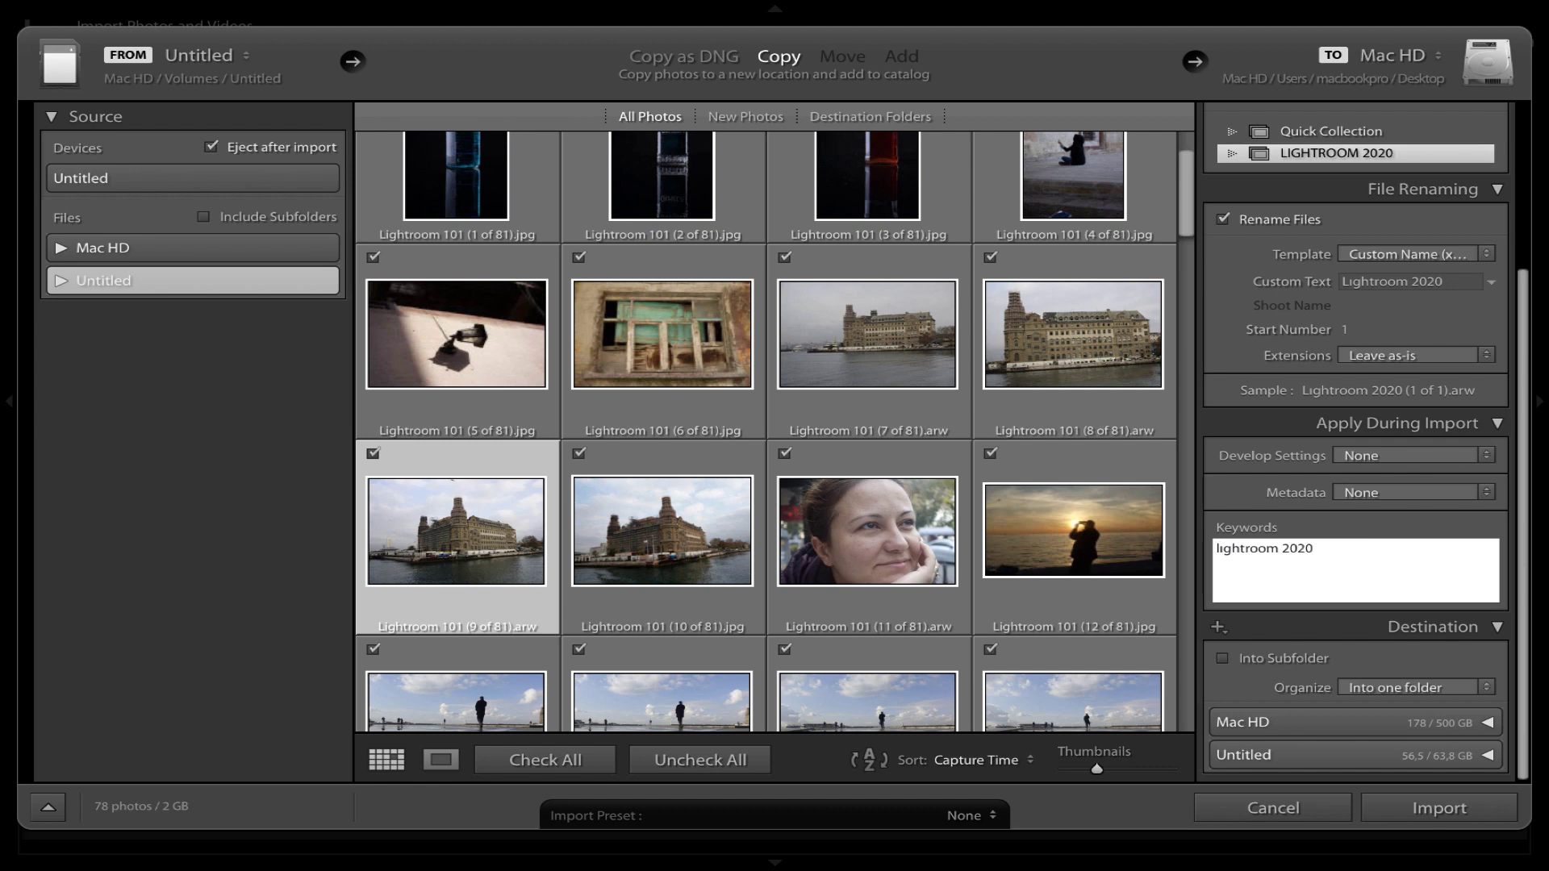
click(1311, 520)
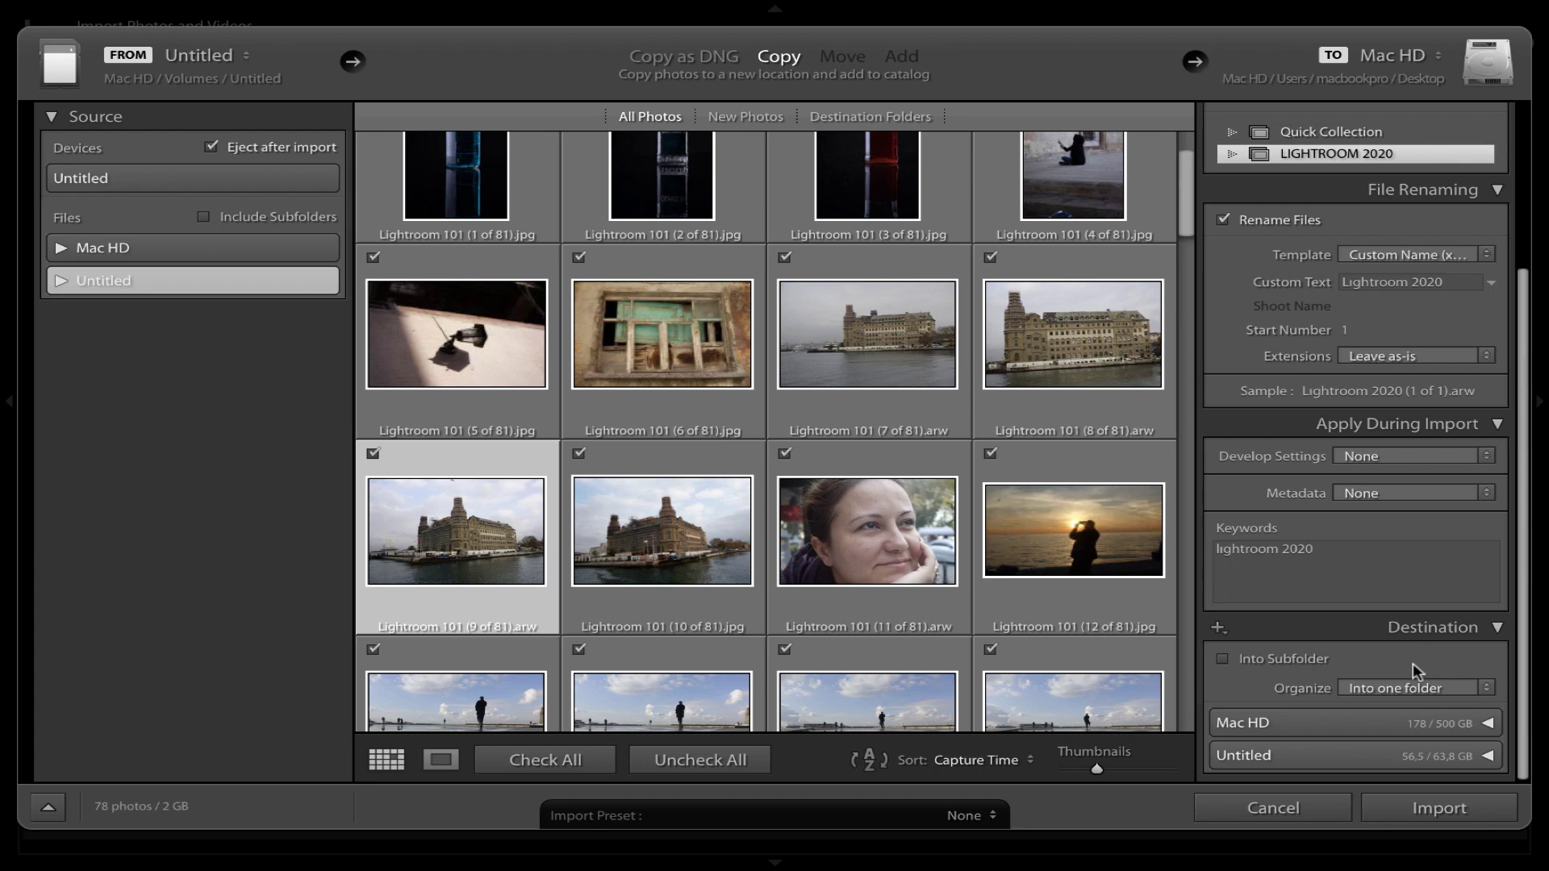
Enable Into Subfolder in Destination and set Organize to By original folders.
click(1238, 659)
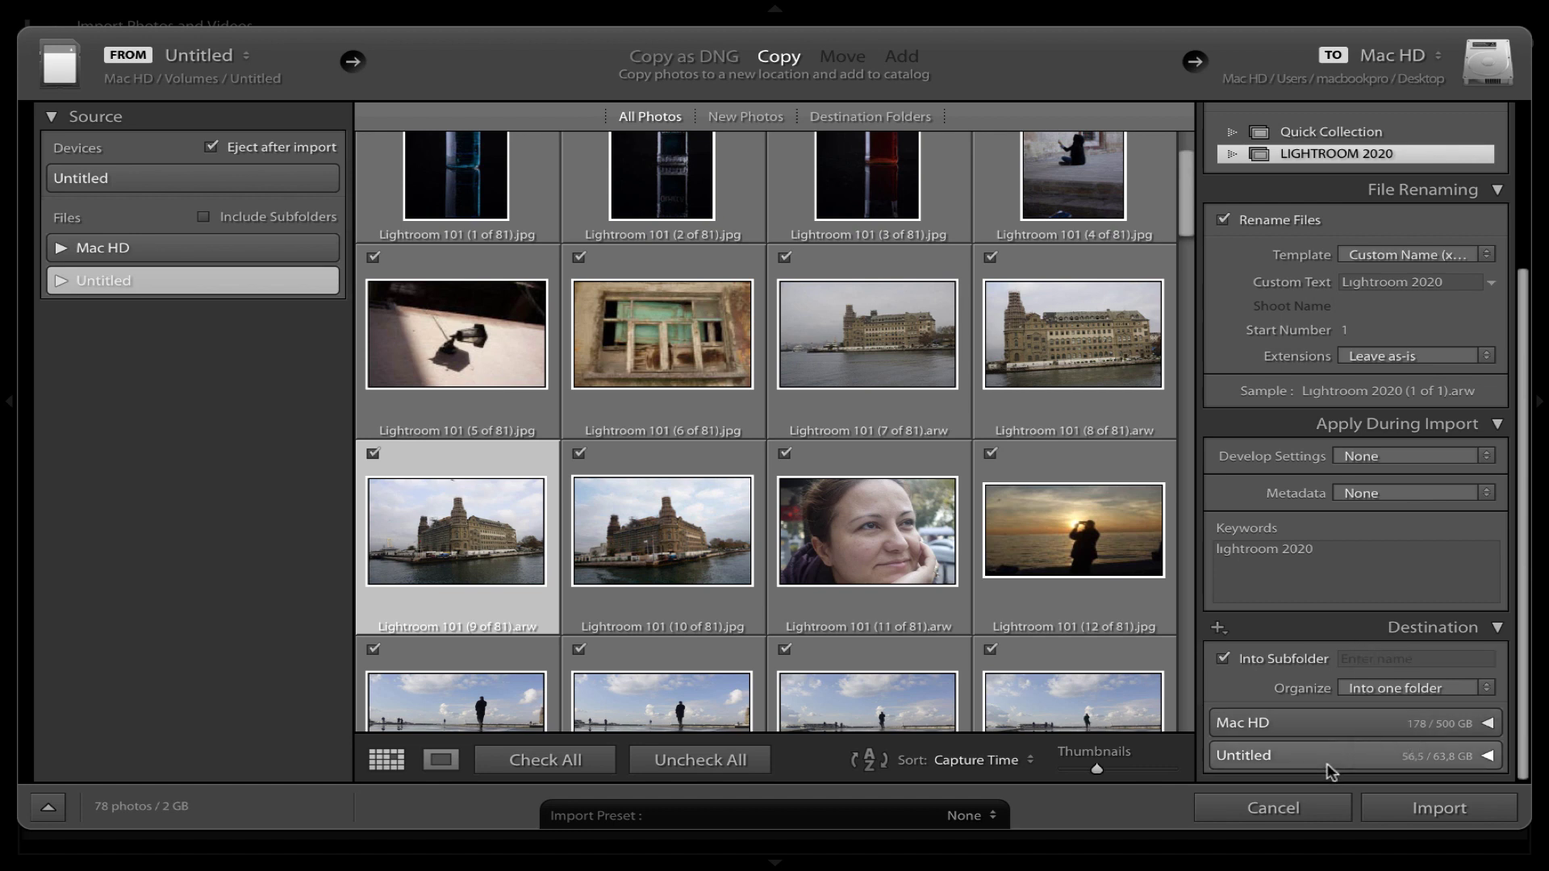
click(1435, 689)
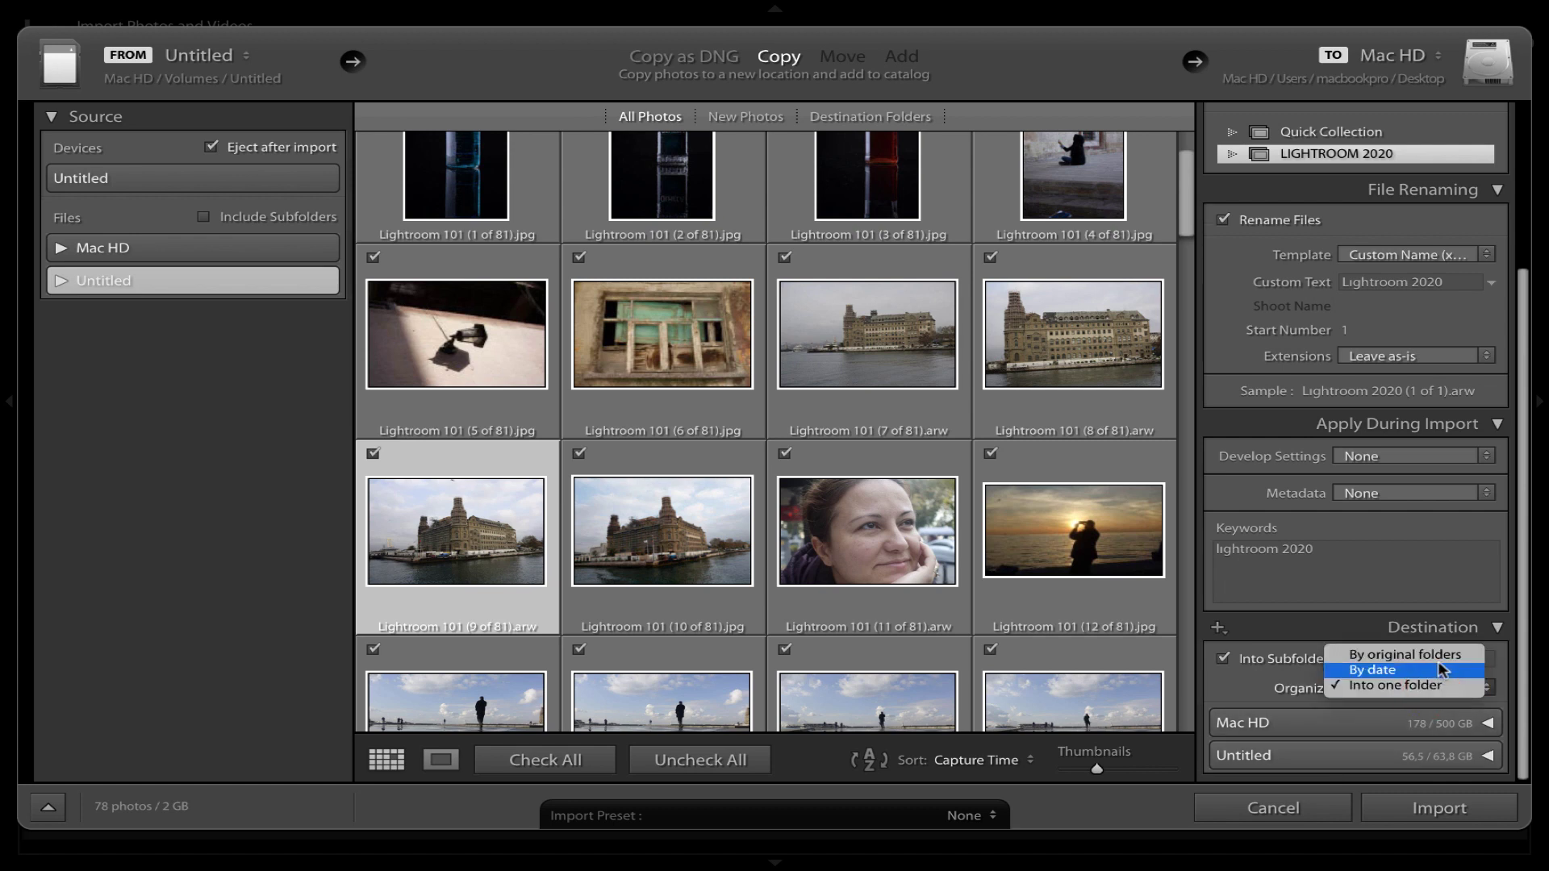
click(1441, 656)
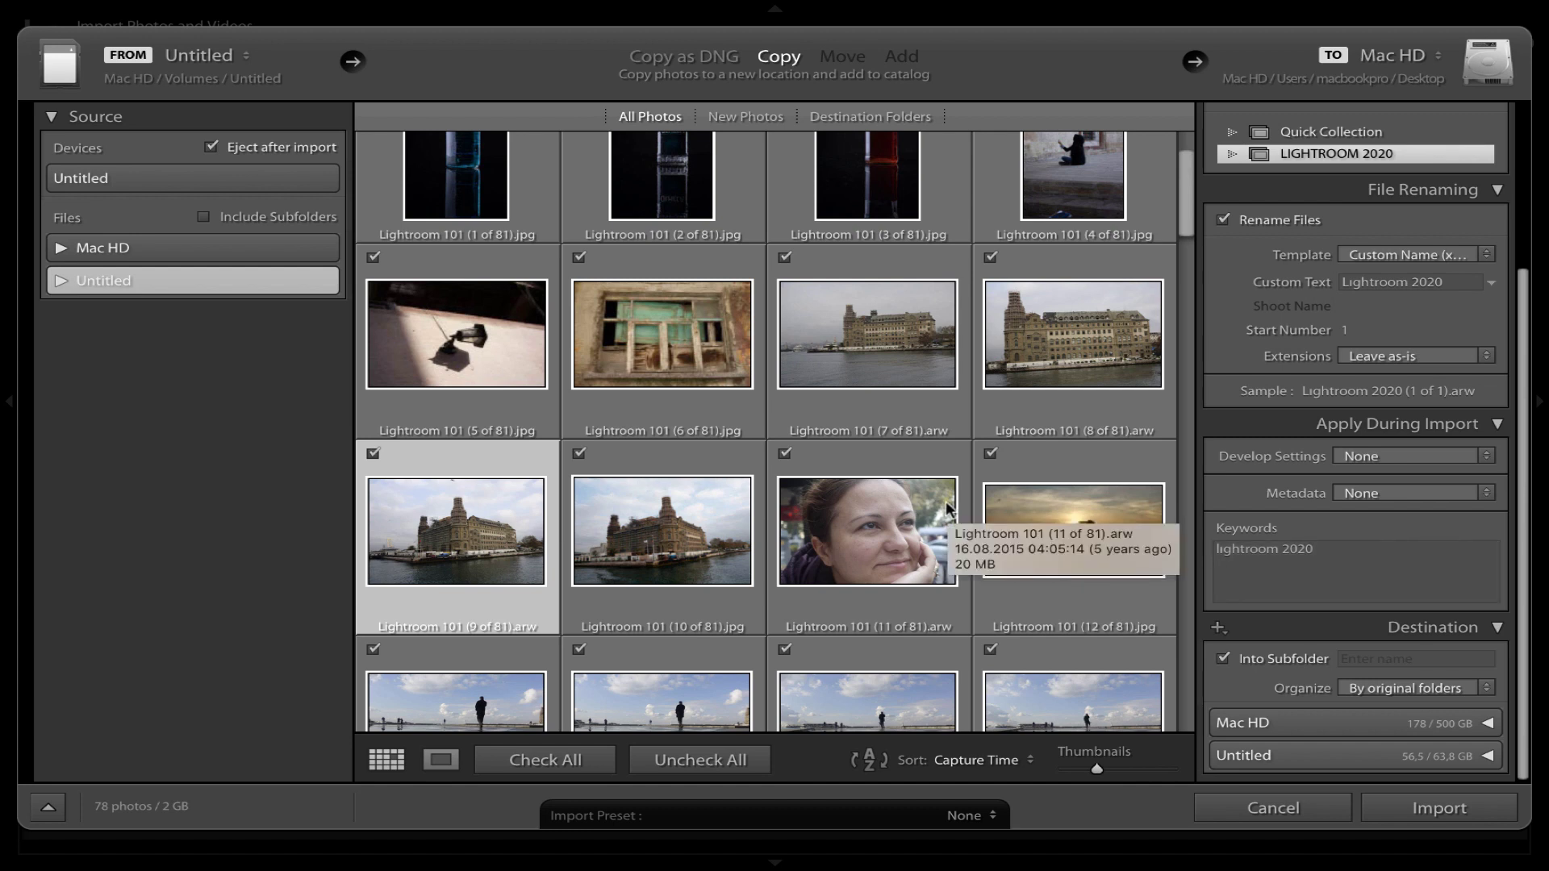
Re-check all 81 photos and review the import settings down to Destination.
click(712, 763)
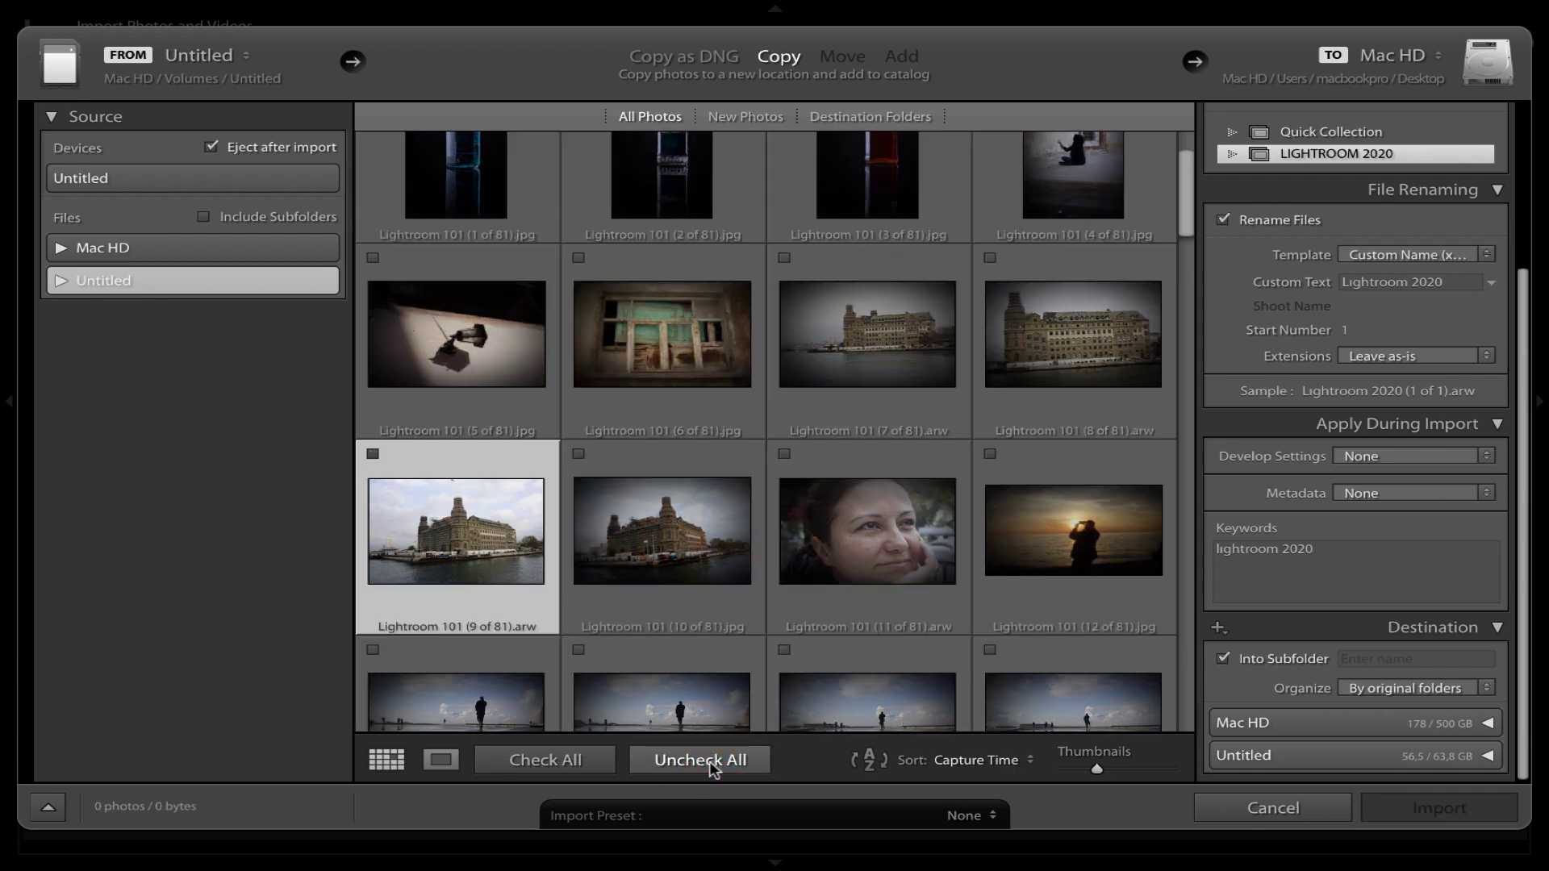
click(562, 768)
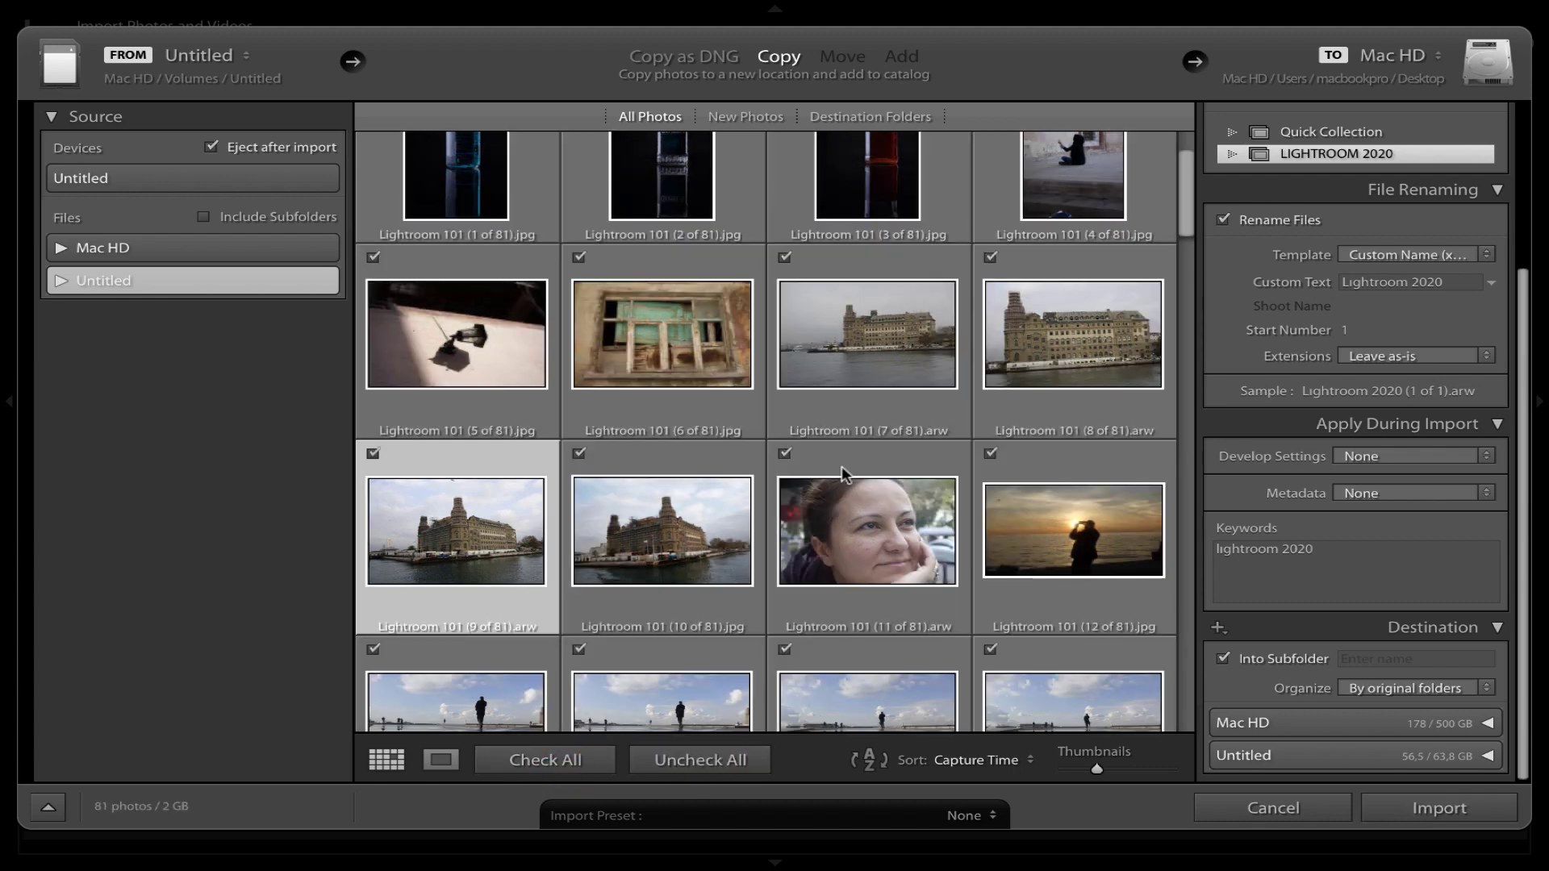
scroll(841, 466, down, 3)
scroll(841, 470, down, 8)
scroll(842, 469, down, 8)
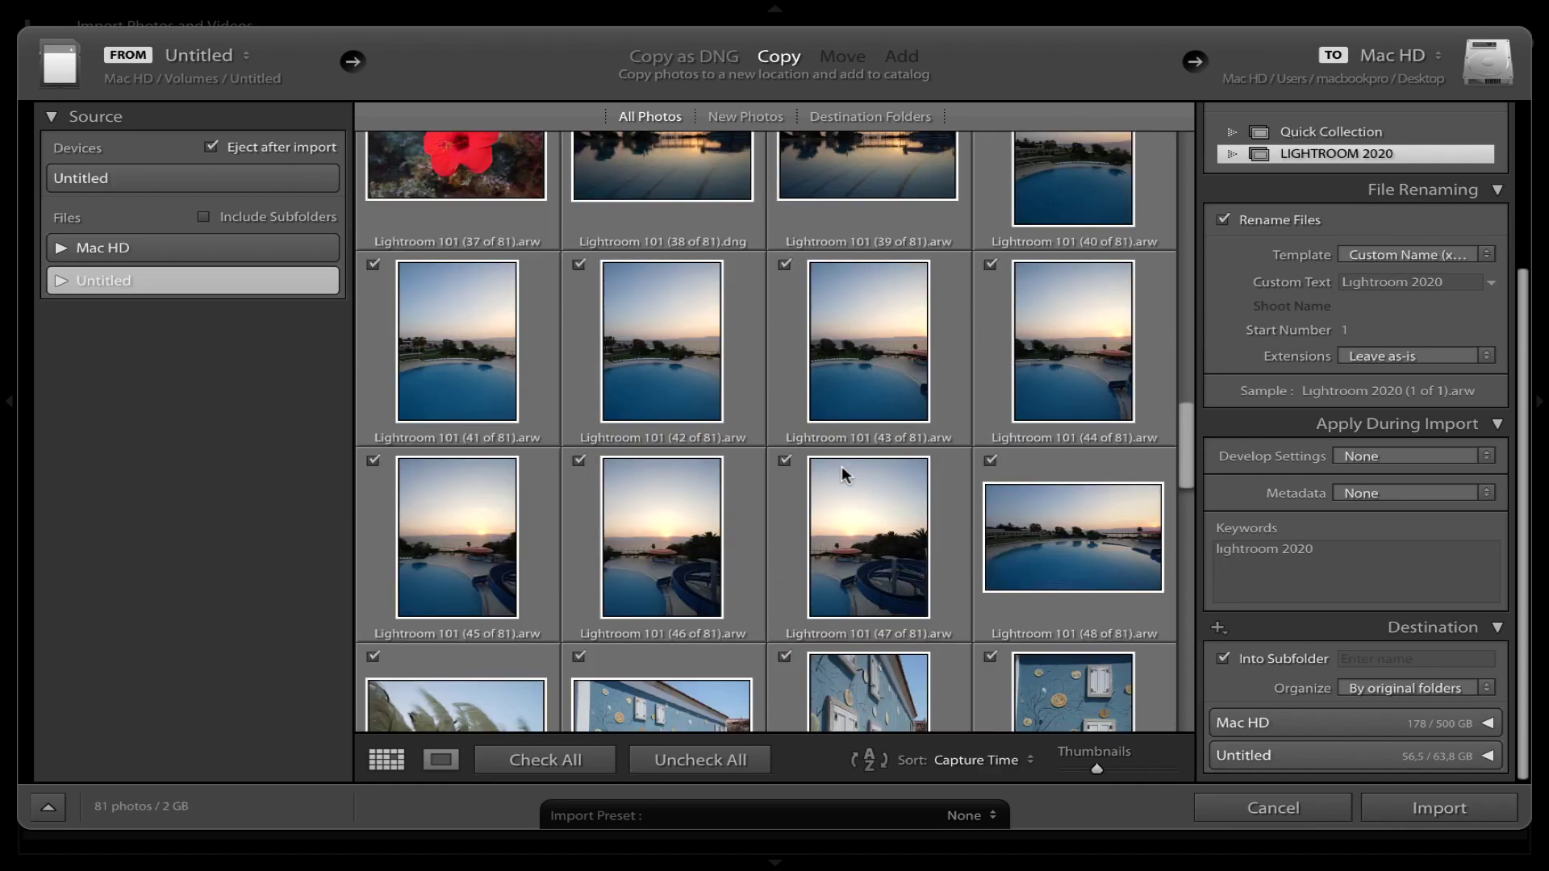
scroll(842, 470, down, 8)
scroll(842, 469, down, 7)
scroll(840, 474, down, 3)
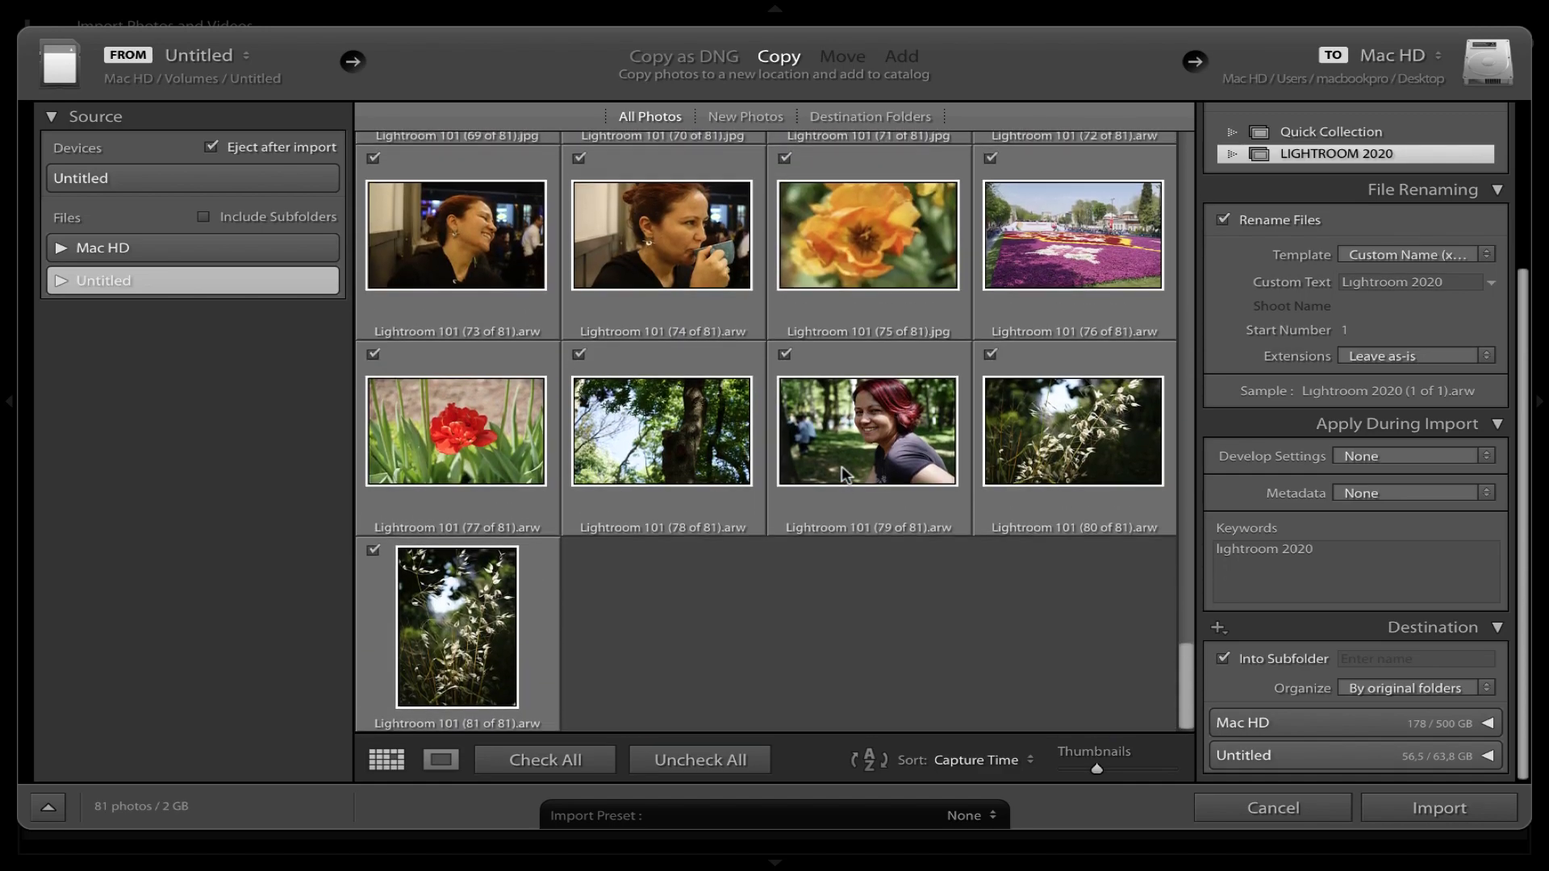
scroll(841, 475, up, 10)
scroll(841, 475, up, 6)
scroll(842, 468, up, 10)
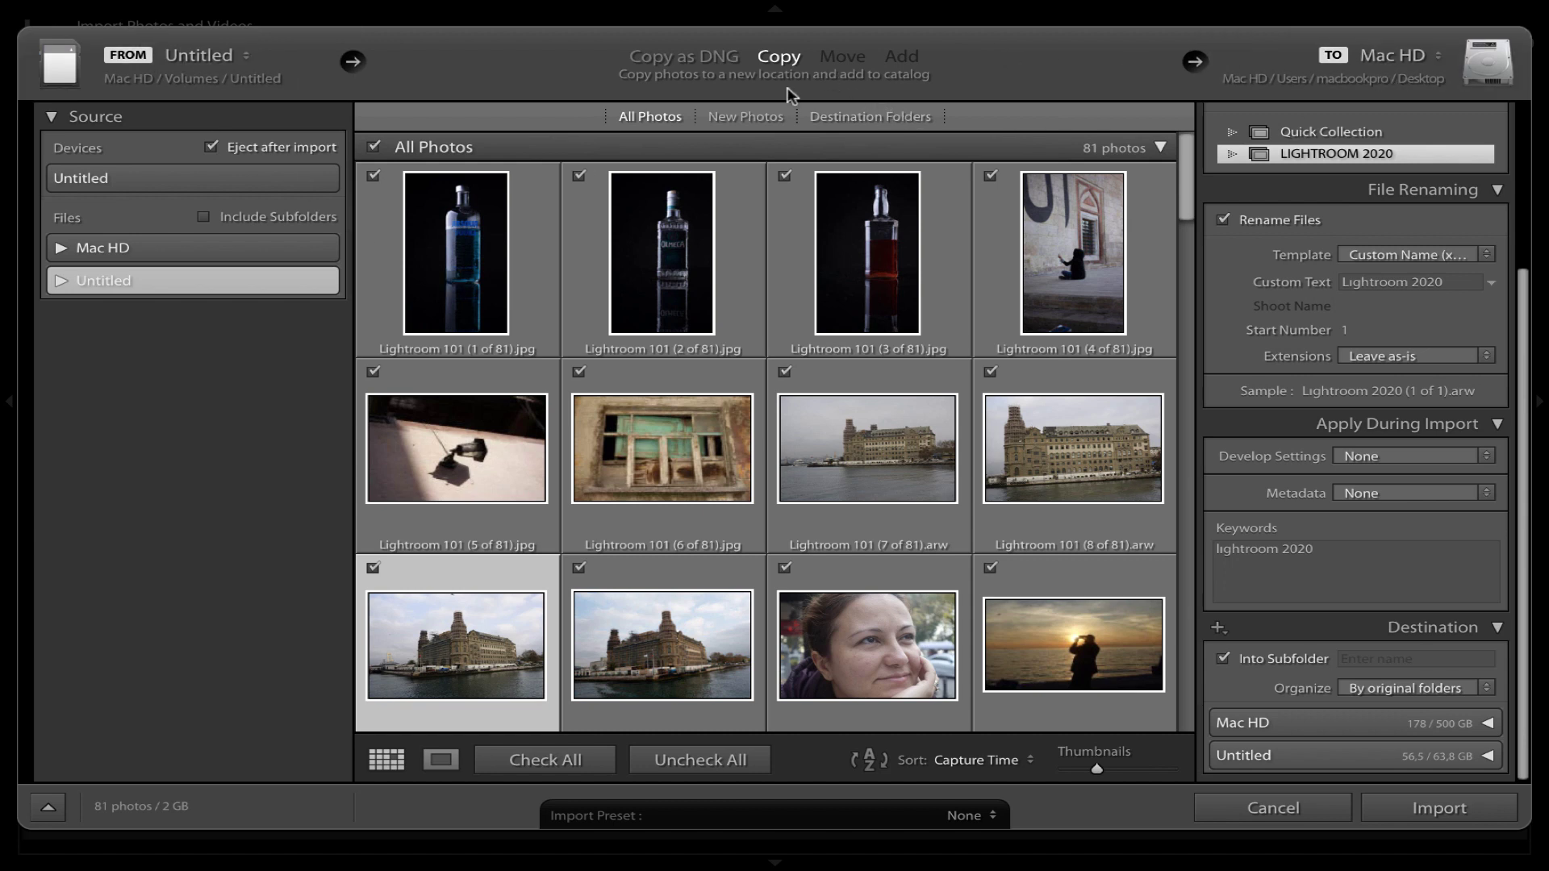
scroll(1372, 215, up, 5)
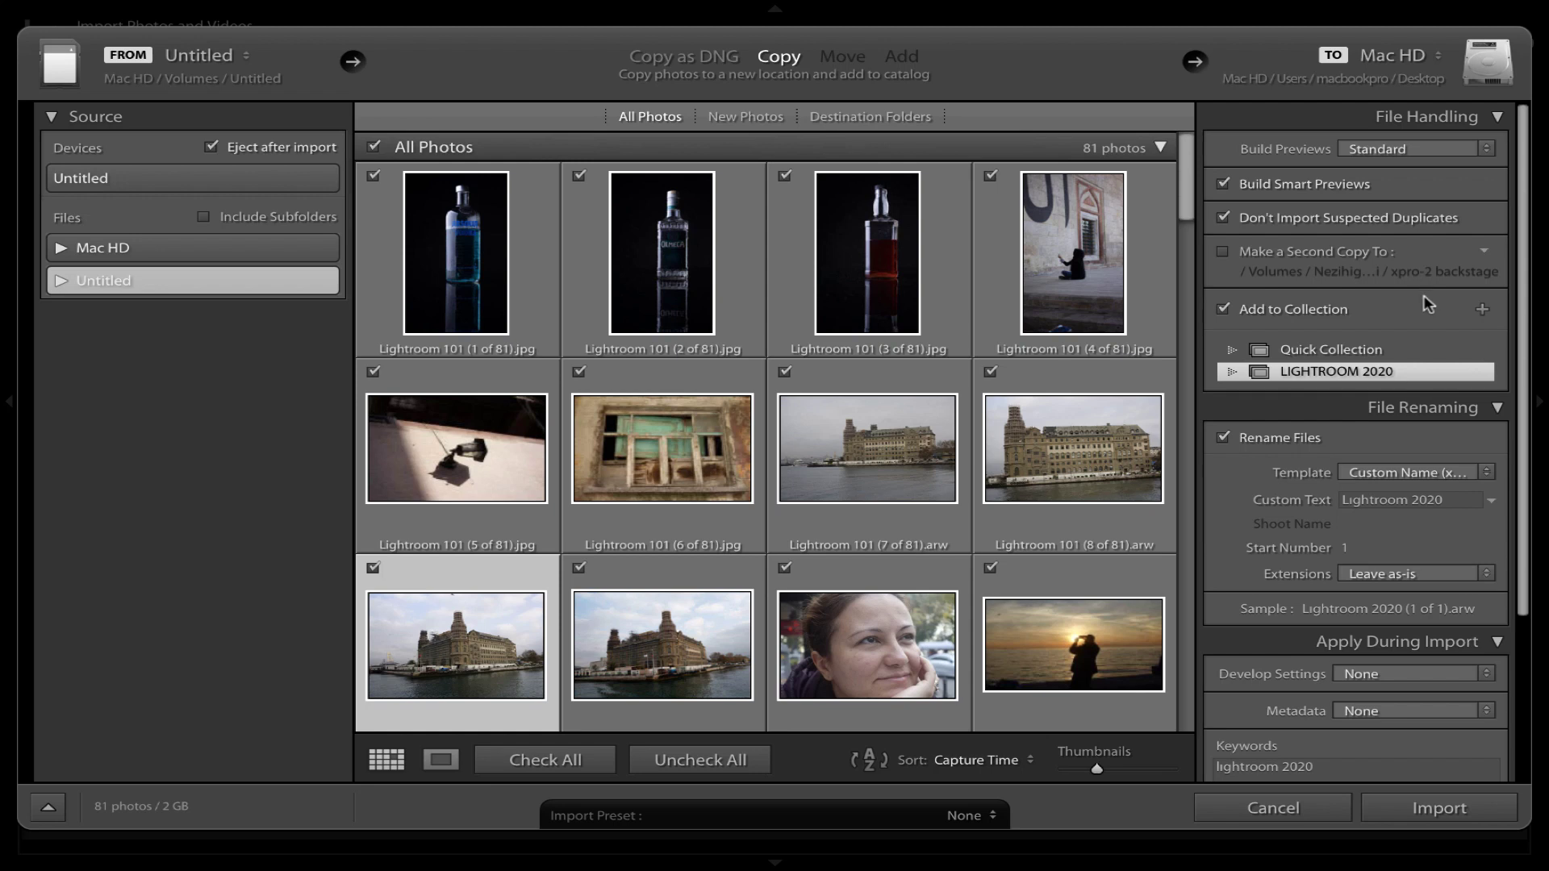
scroll(1428, 304, down, 1)
scroll(1428, 304, down, 1)
scroll(1428, 305, down, 1)
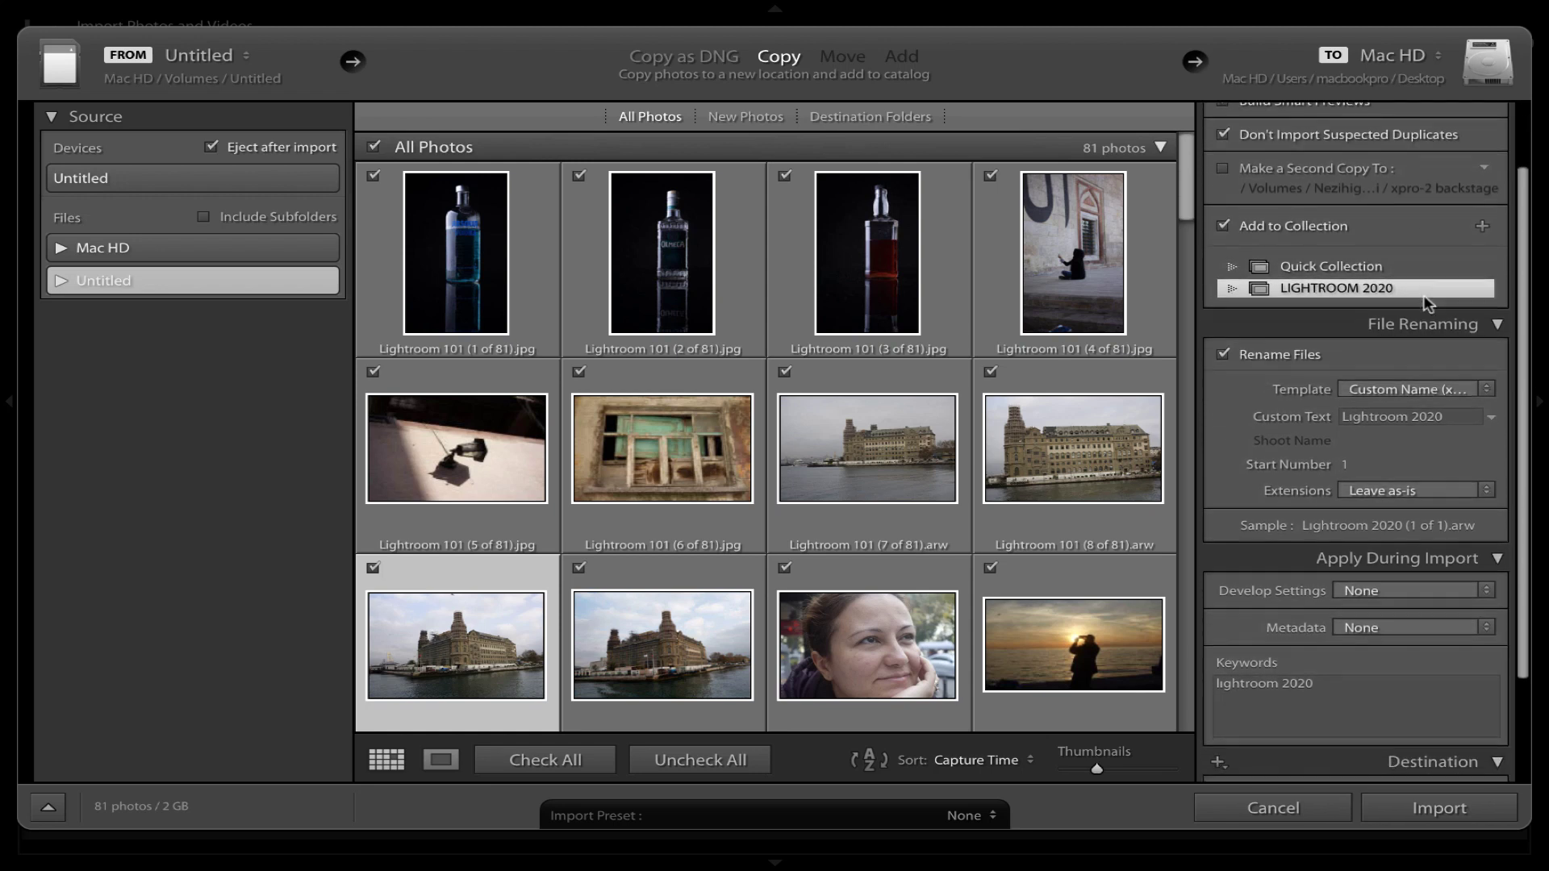
scroll(1428, 305, down, 2)
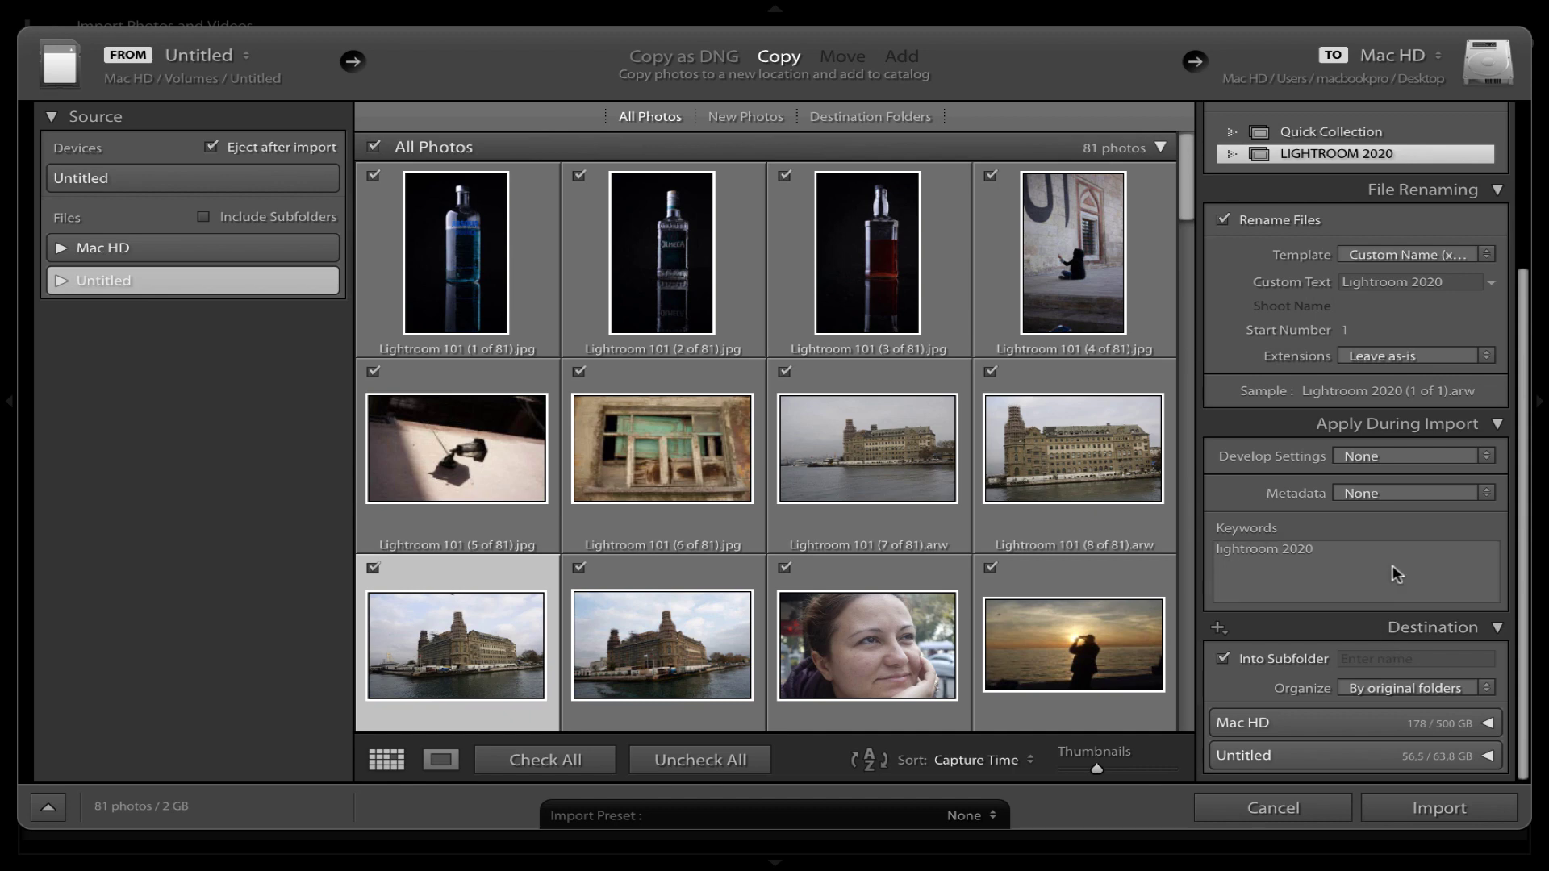
Import all 81 photos, then browse them from the wall lamp to the old window.
click(1438, 809)
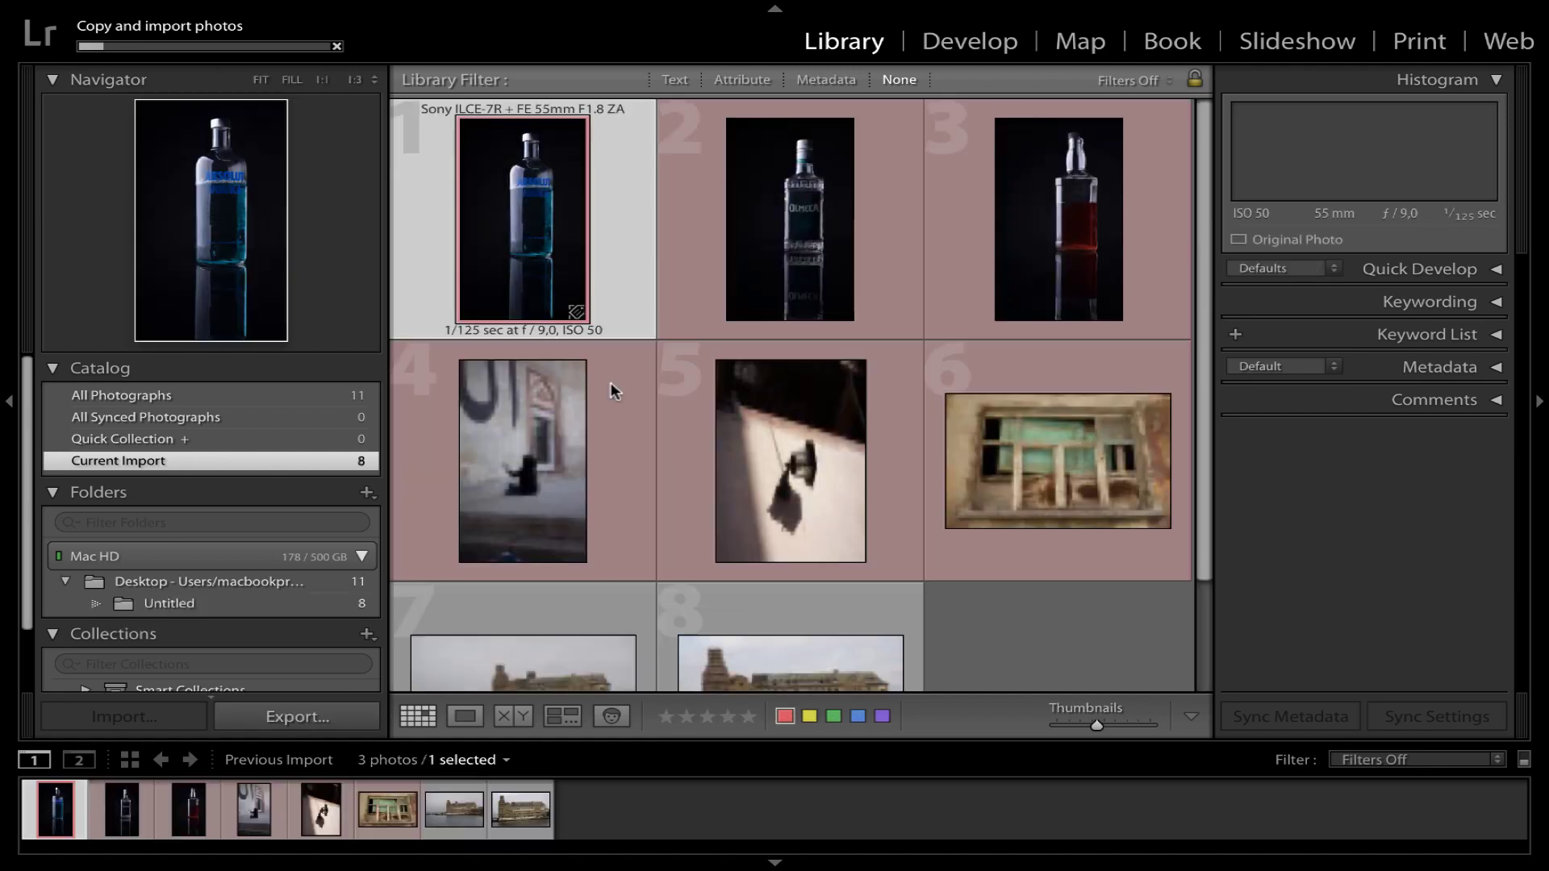
scroll(612, 383, down, 2)
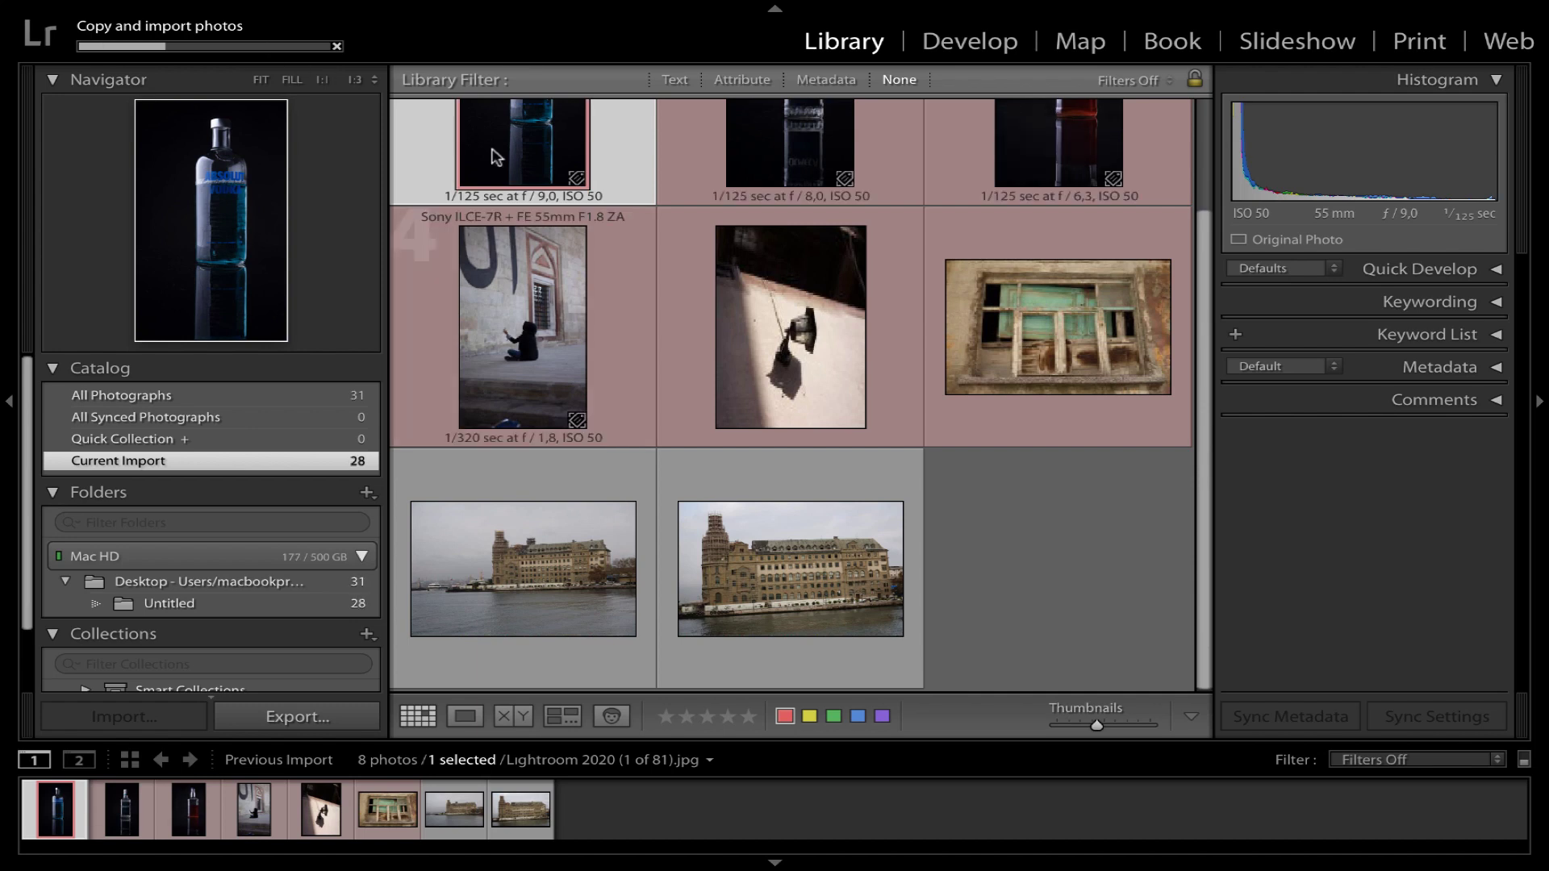
mouse_move(789, 327)
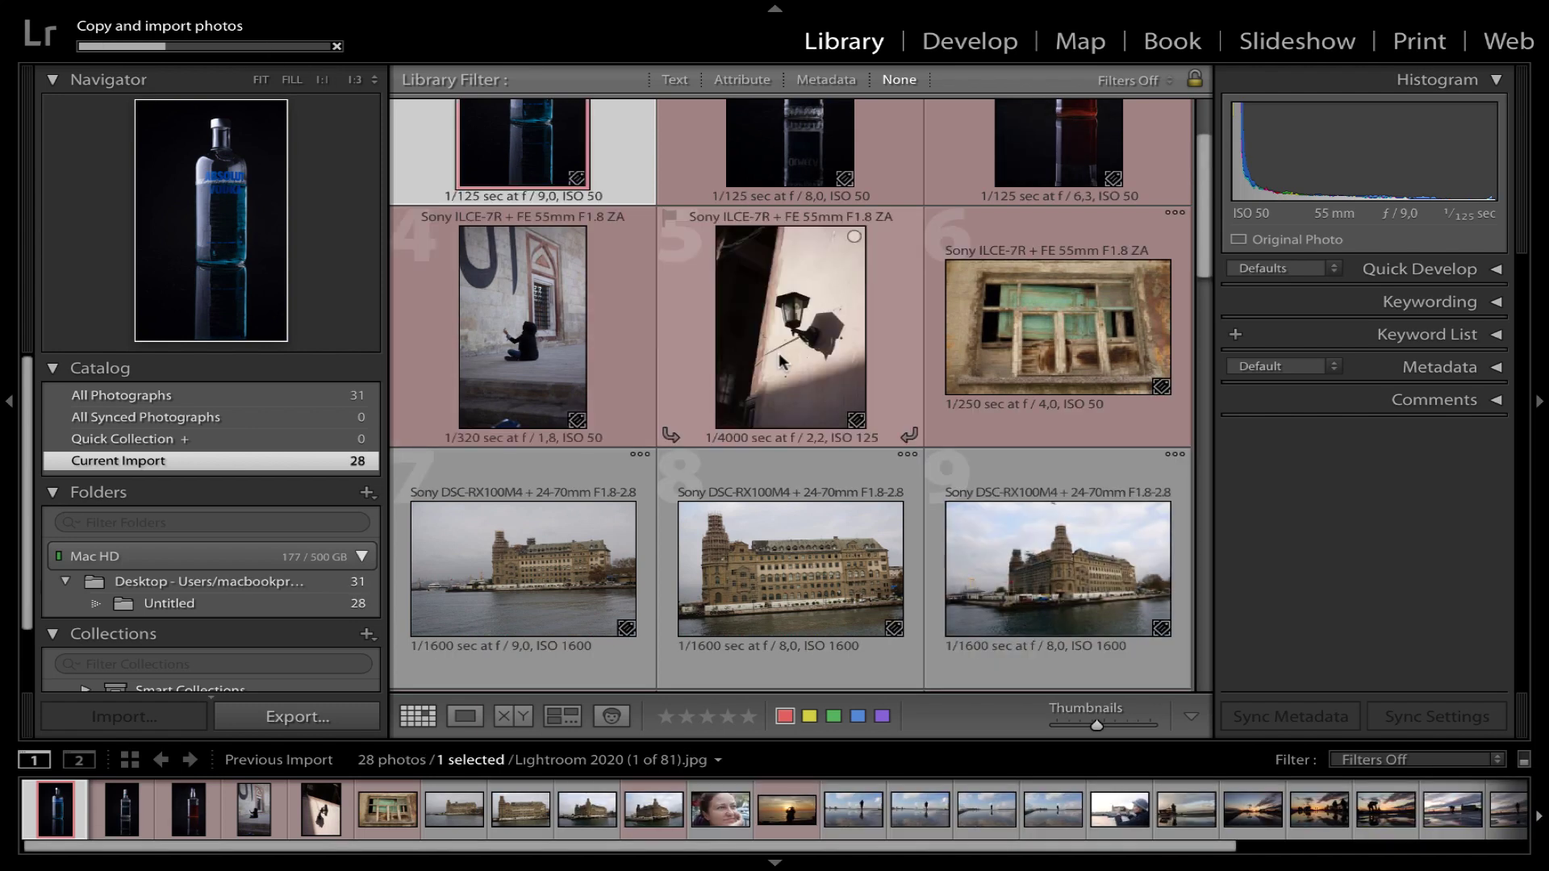
click(773, 356)
key(Right)
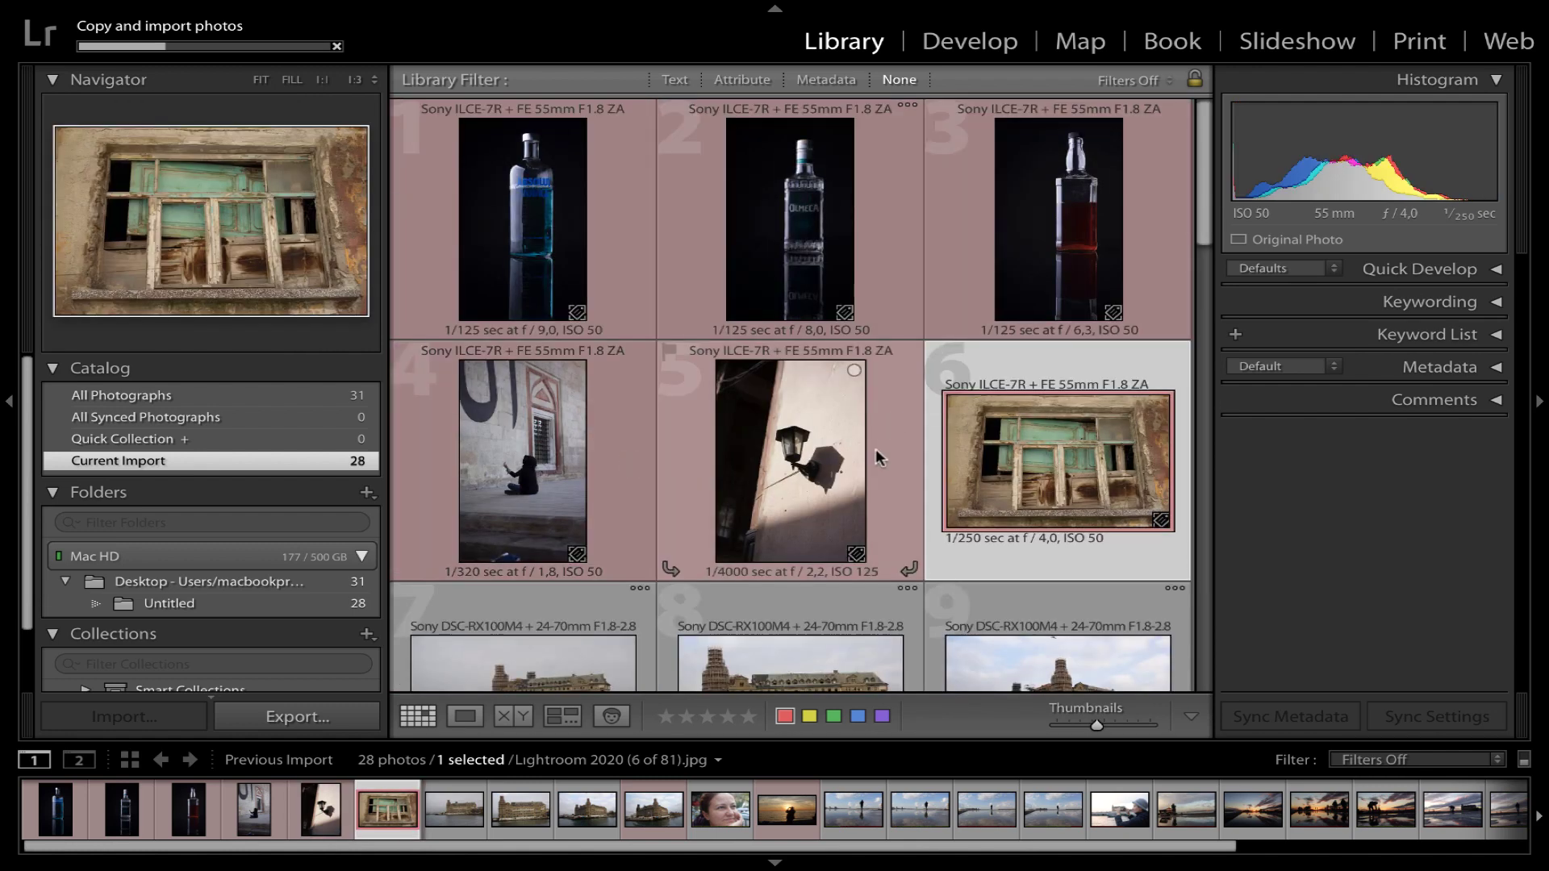
scroll(877, 456, down, 5)
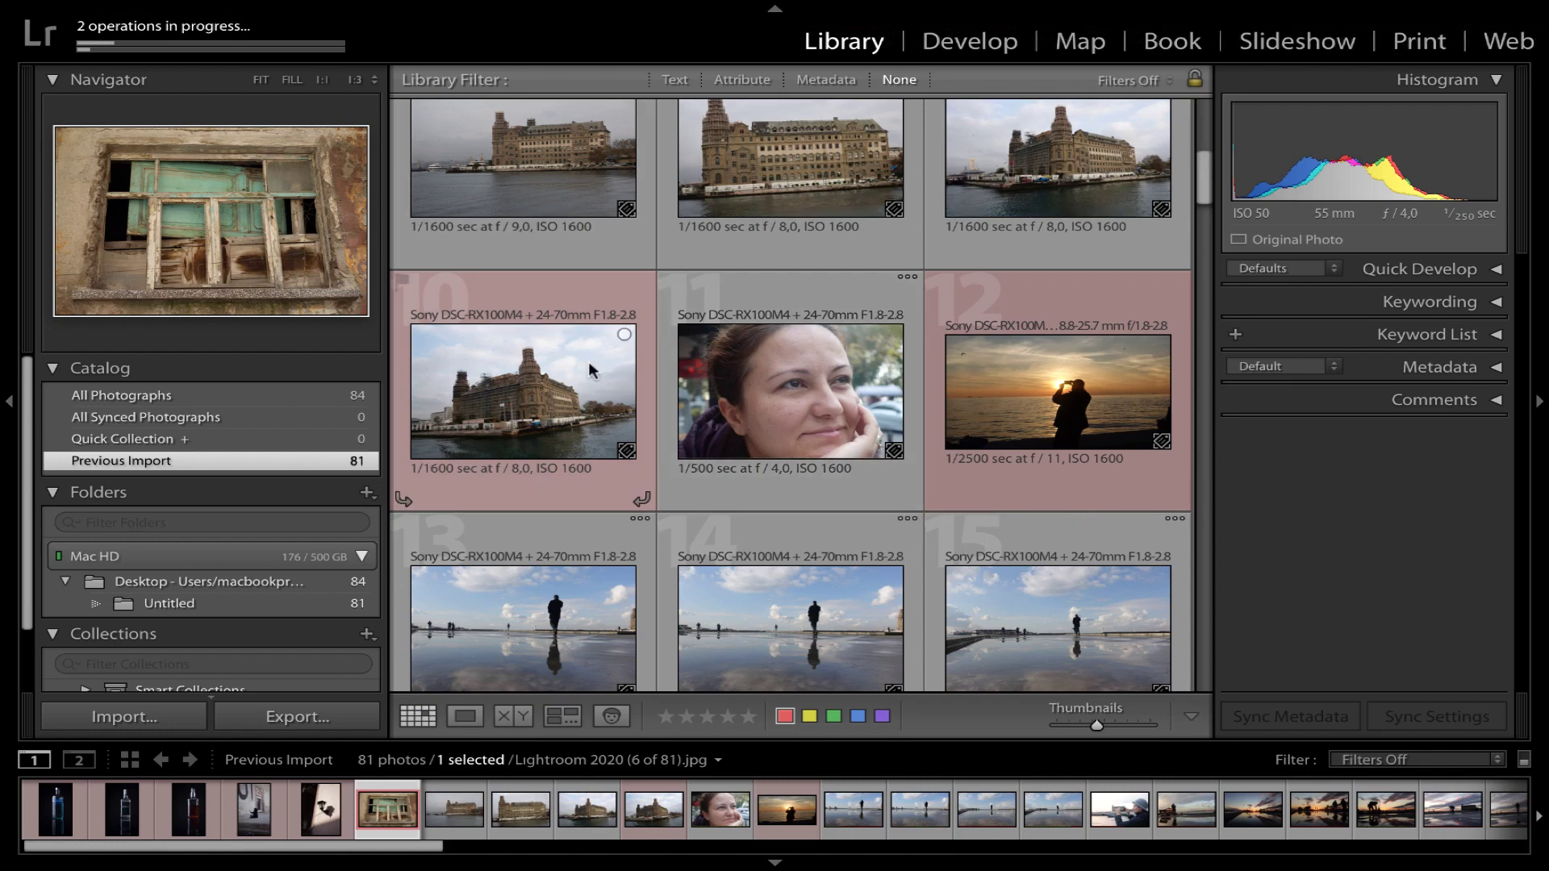
scroll(559, 345, down, 1)
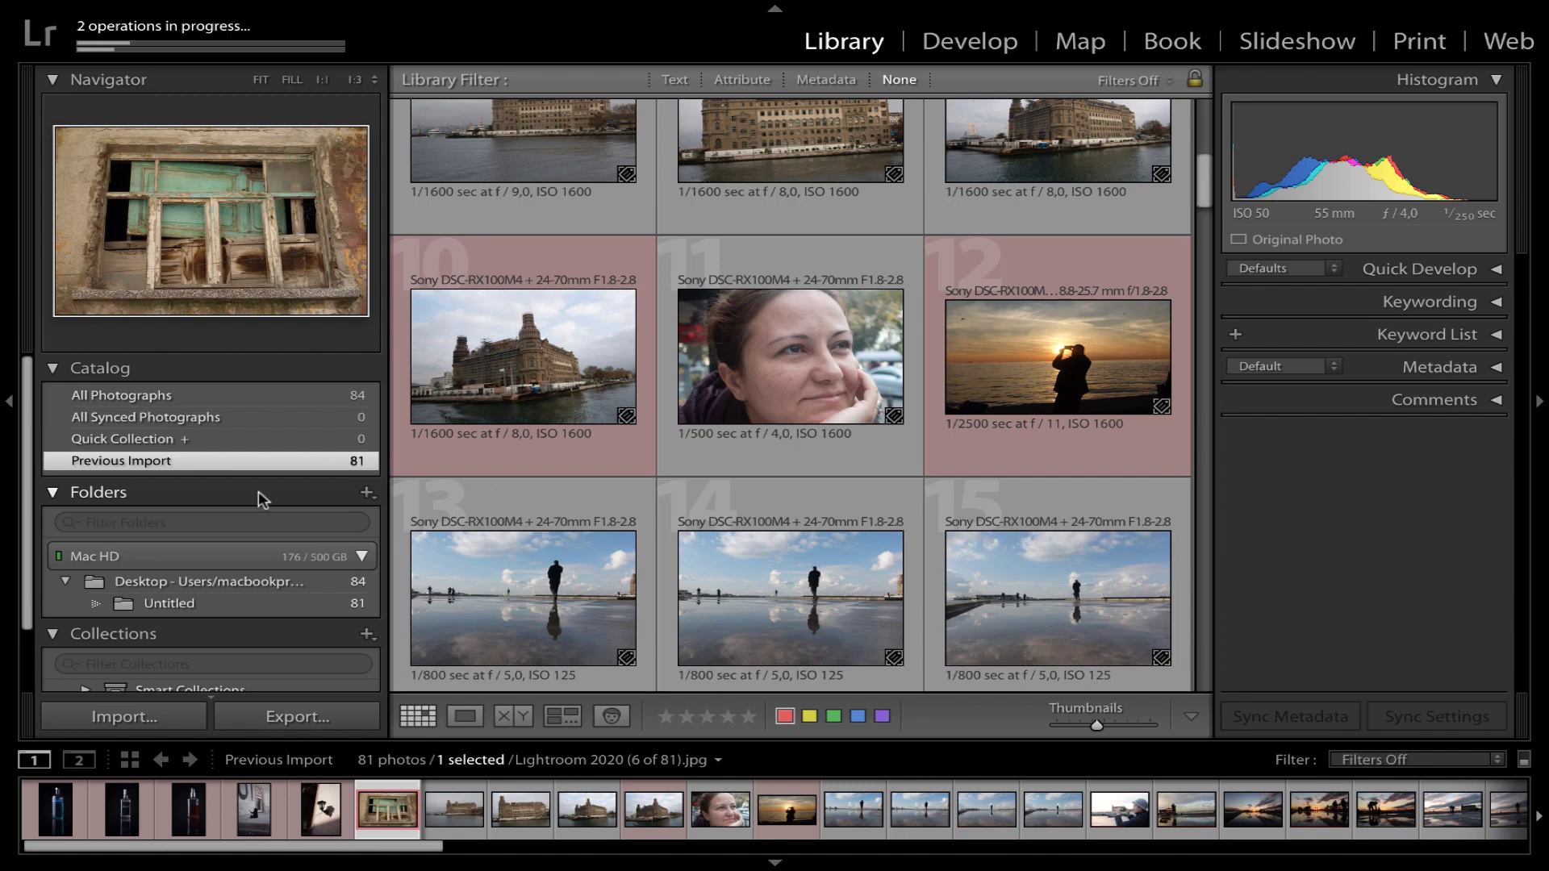
scroll(255, 564, down, 1)
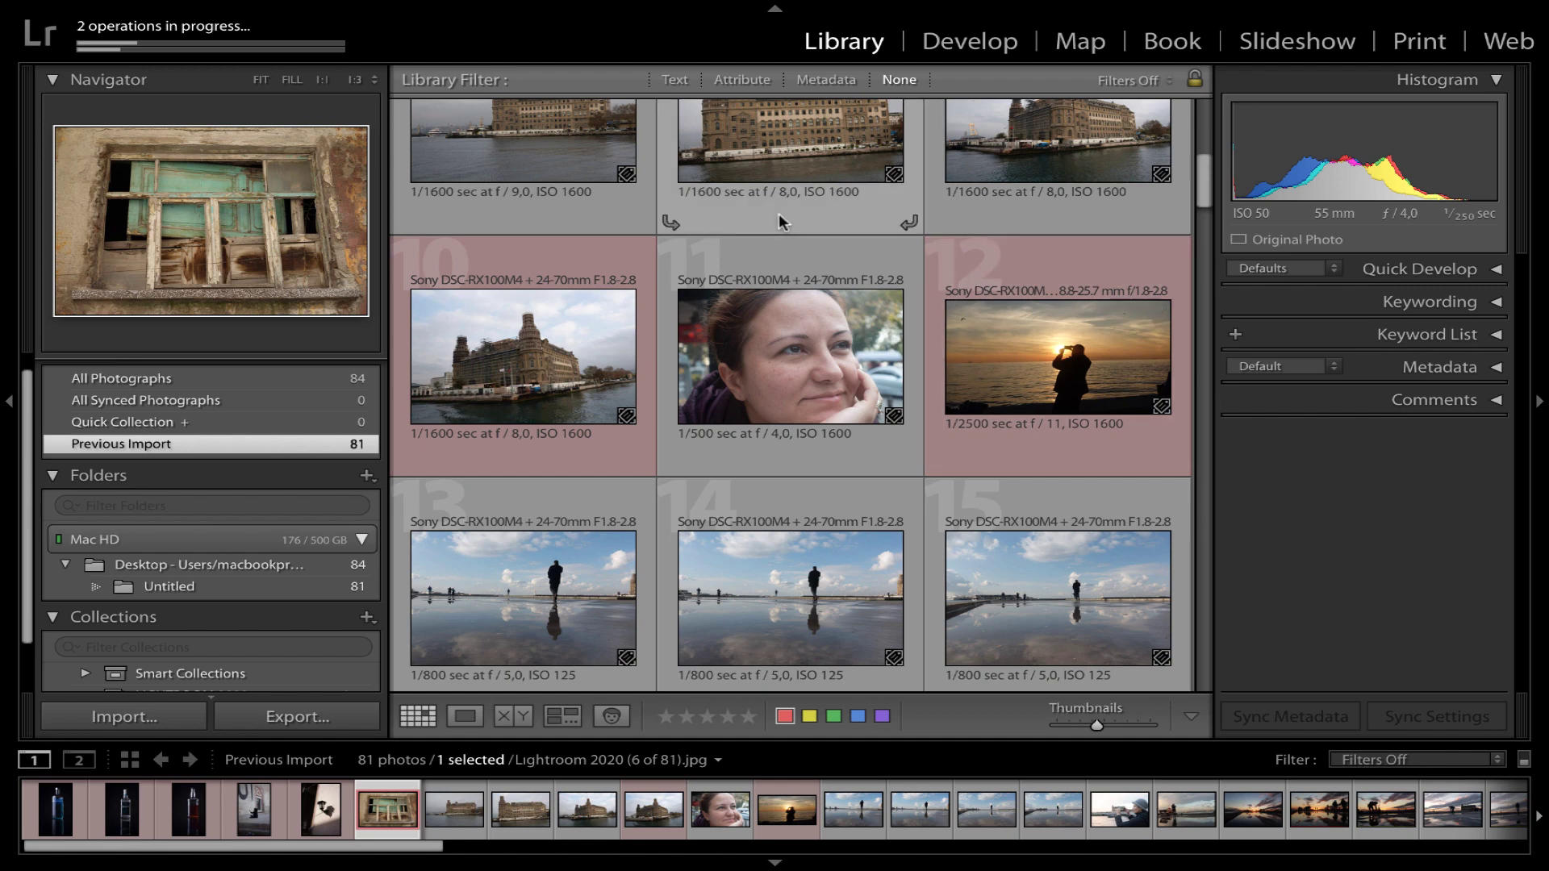
Reopen the card's Import window and scroll through the 81 greyed-out duplicate thumbnails.
click(125, 718)
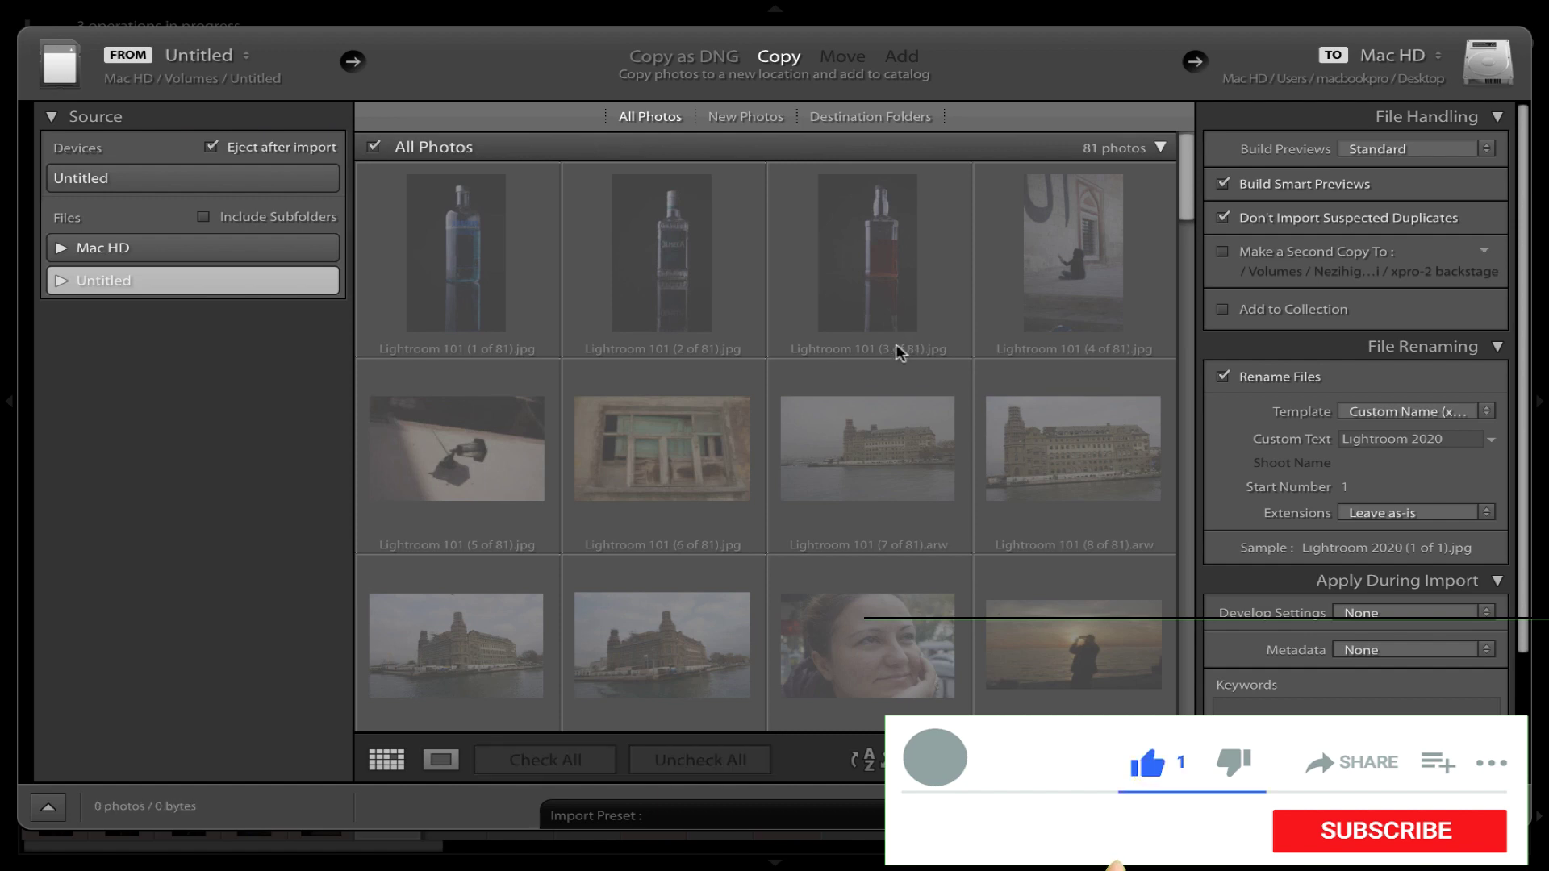
scroll(895, 344, down, 3)
scroll(896, 344, down, 3)
scroll(895, 343, down, 3)
scroll(896, 343, down, 3)
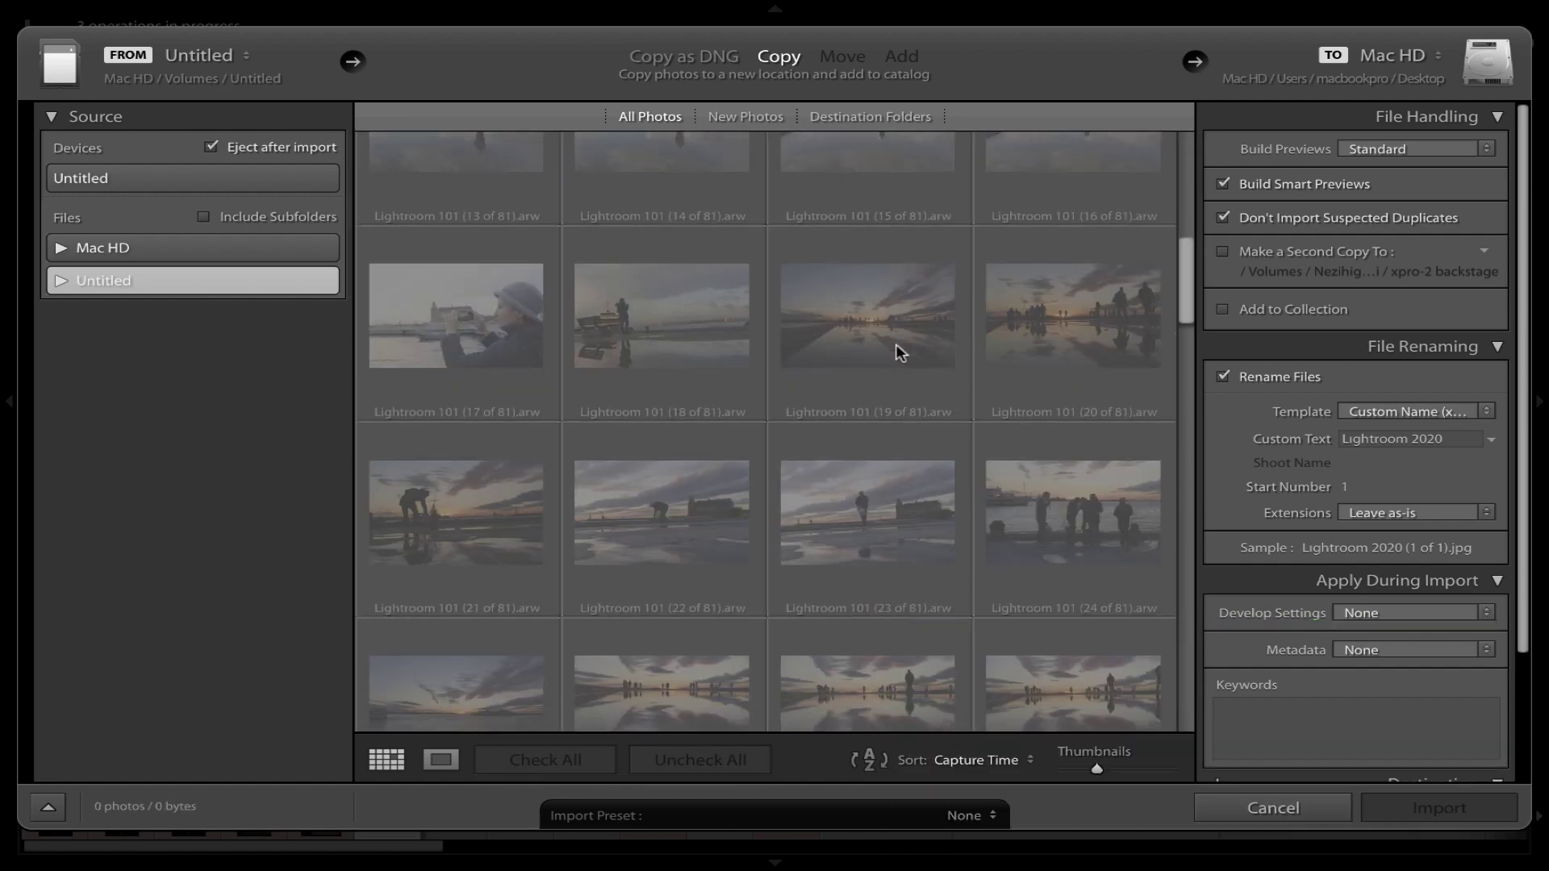
scroll(895, 343, down, 3)
scroll(895, 344, down, 2)
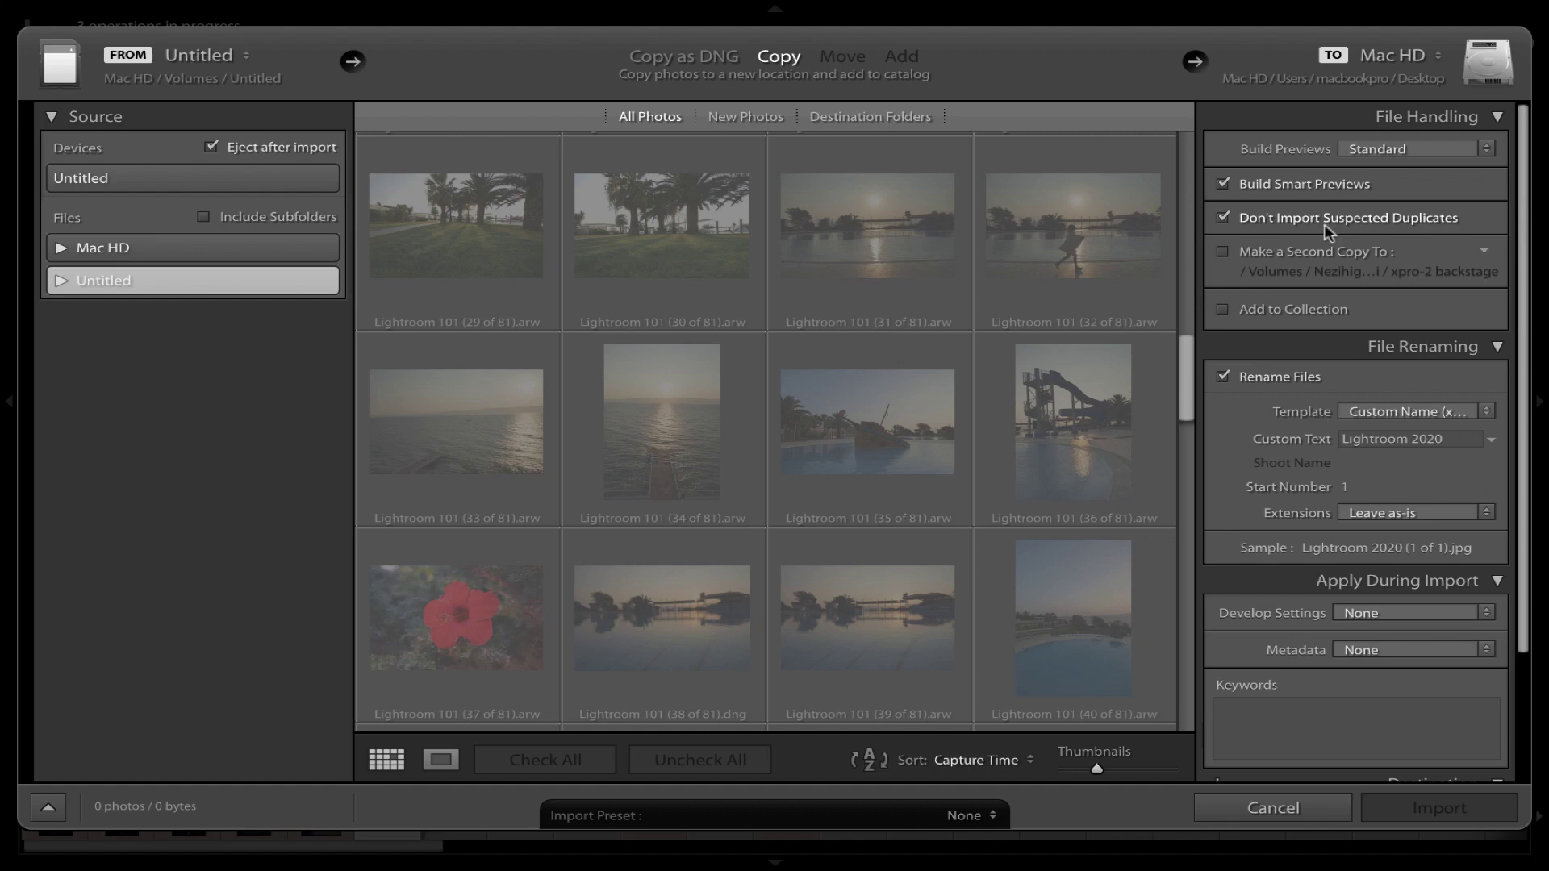
scroll(1026, 321, down, 3)
scroll(1026, 321, down, 3)
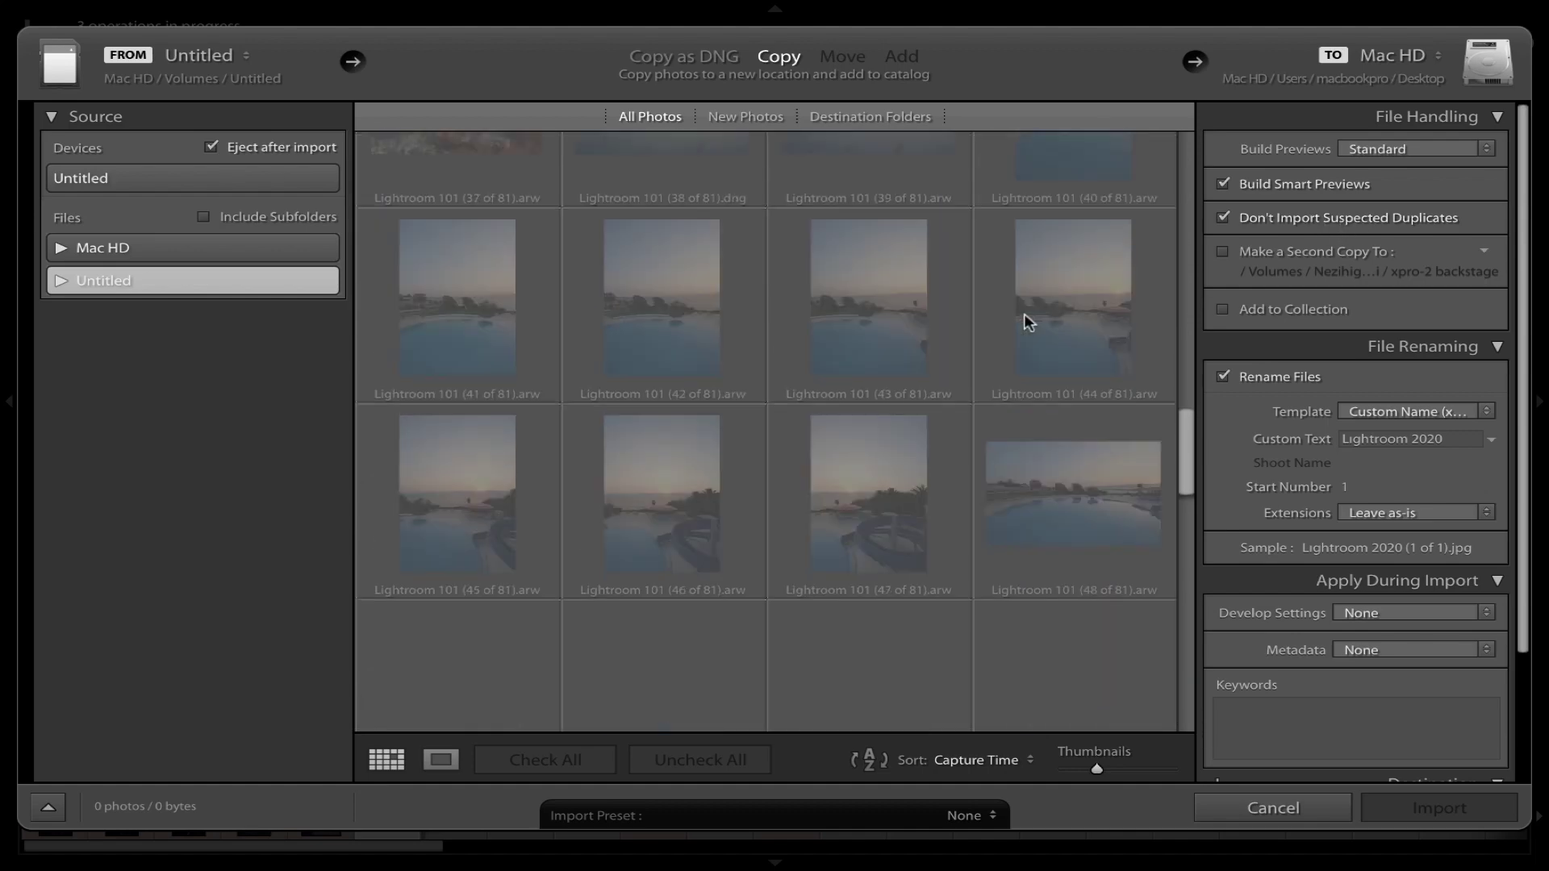
scroll(1027, 321, down, 3)
scroll(1026, 321, down, 3)
scroll(1026, 321, down, 3)
scroll(1026, 321, down, 3)
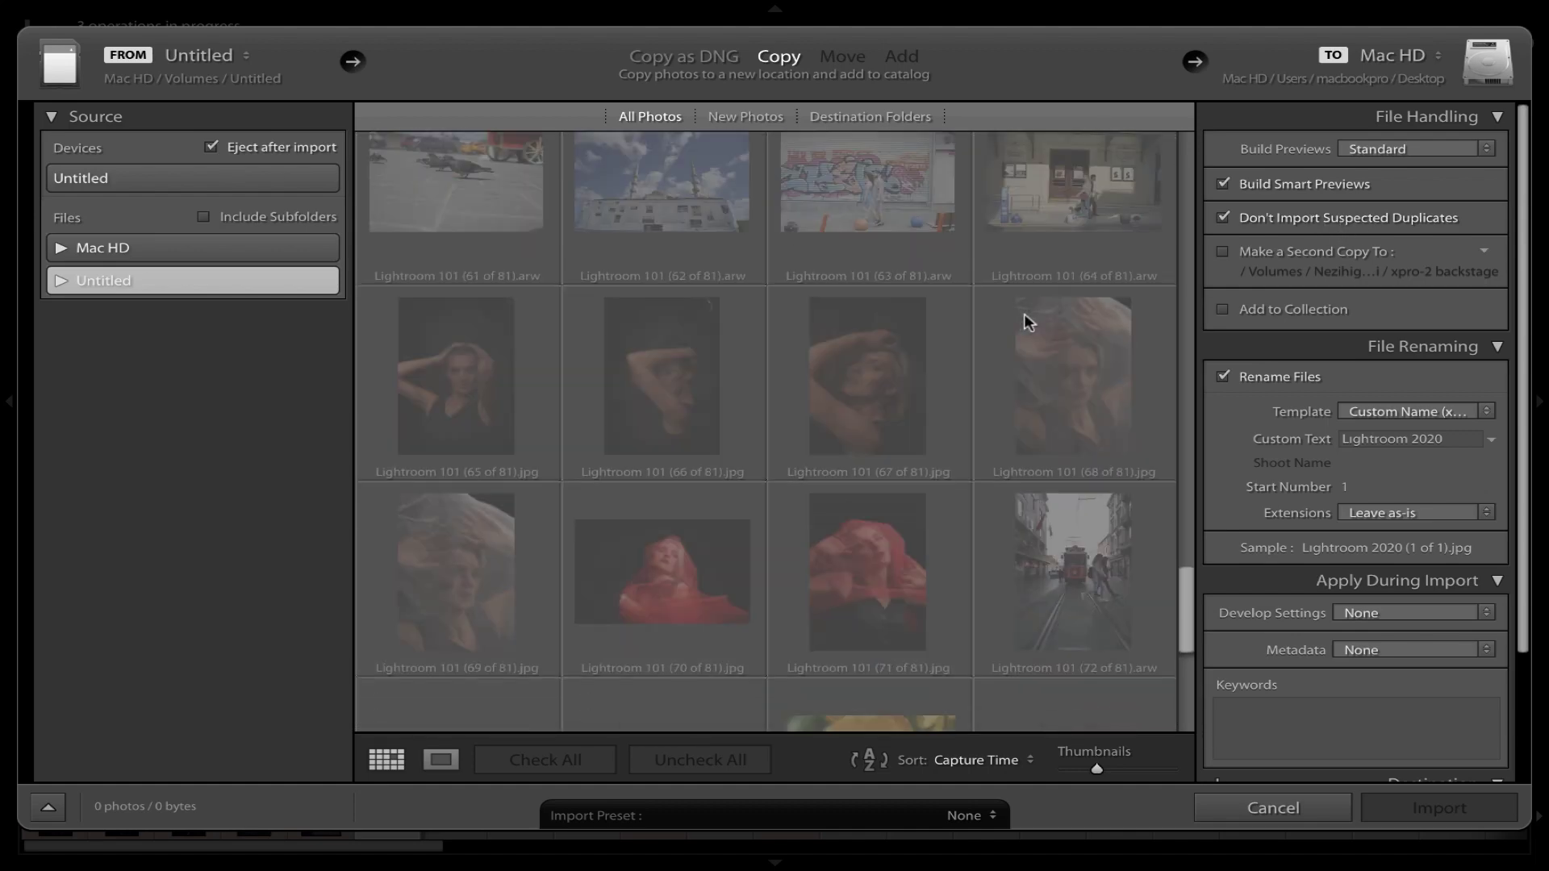
scroll(1024, 321, down, 6)
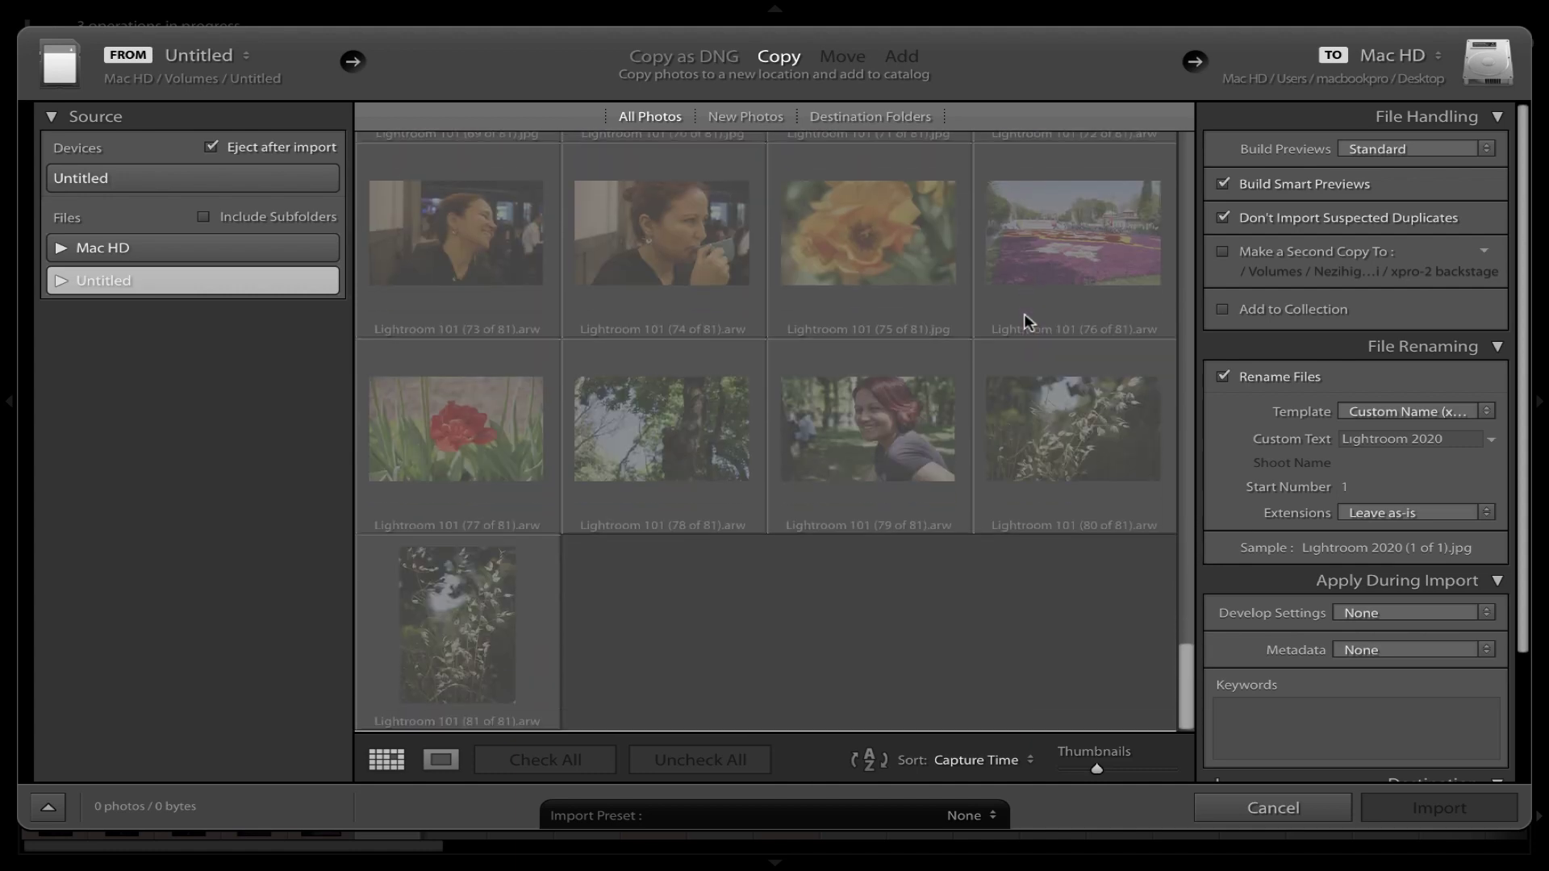
scroll(1024, 317, up, 2)
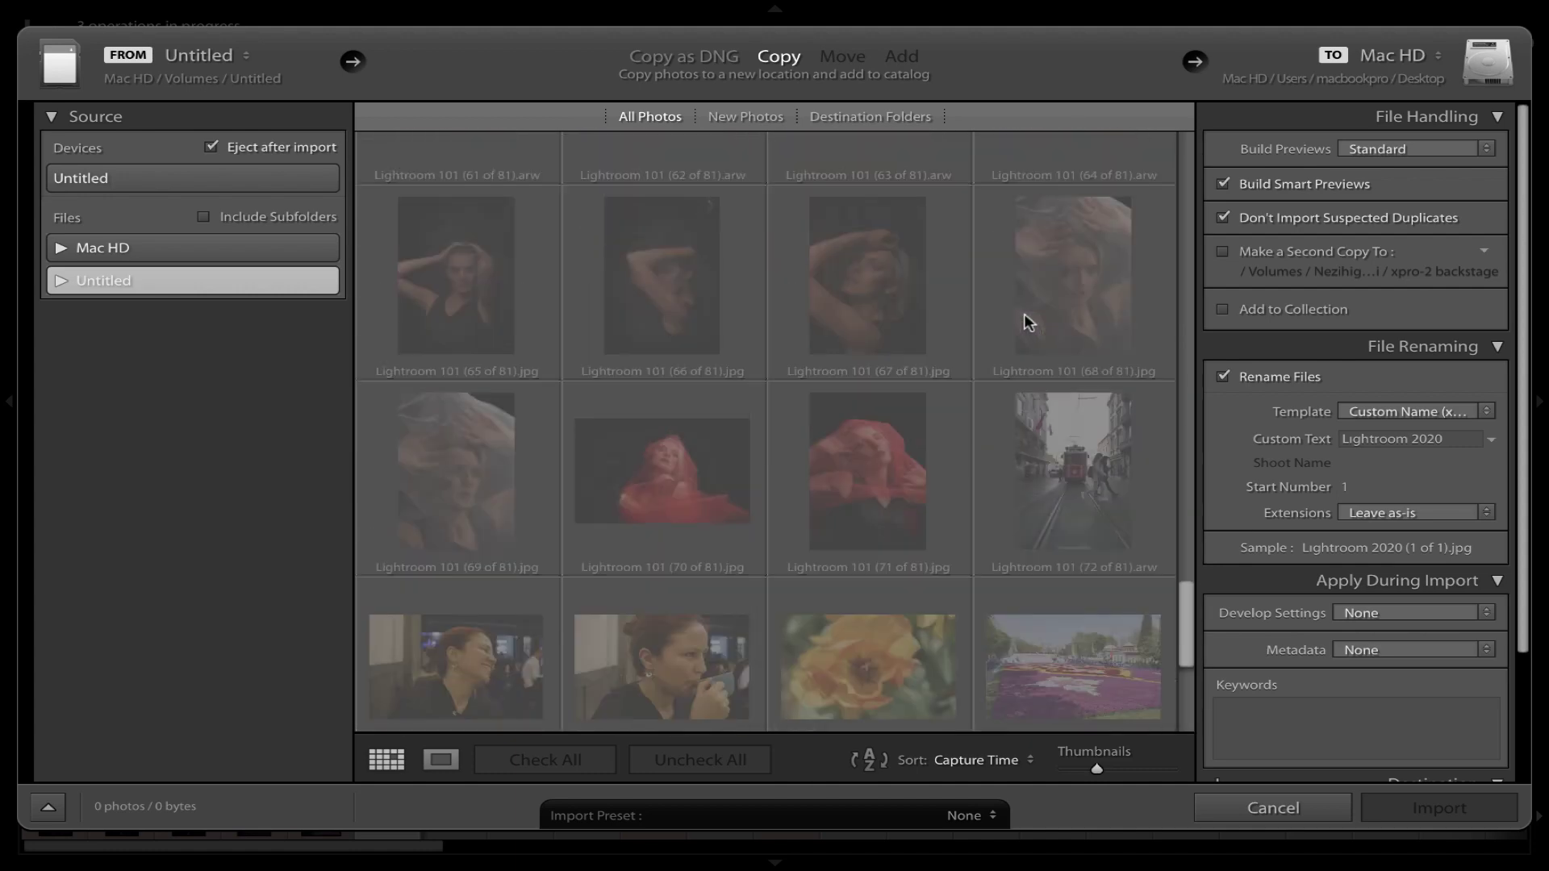
scroll(1024, 317, up, 2)
scroll(1024, 319, up, 2)
scroll(1023, 318, up, 2)
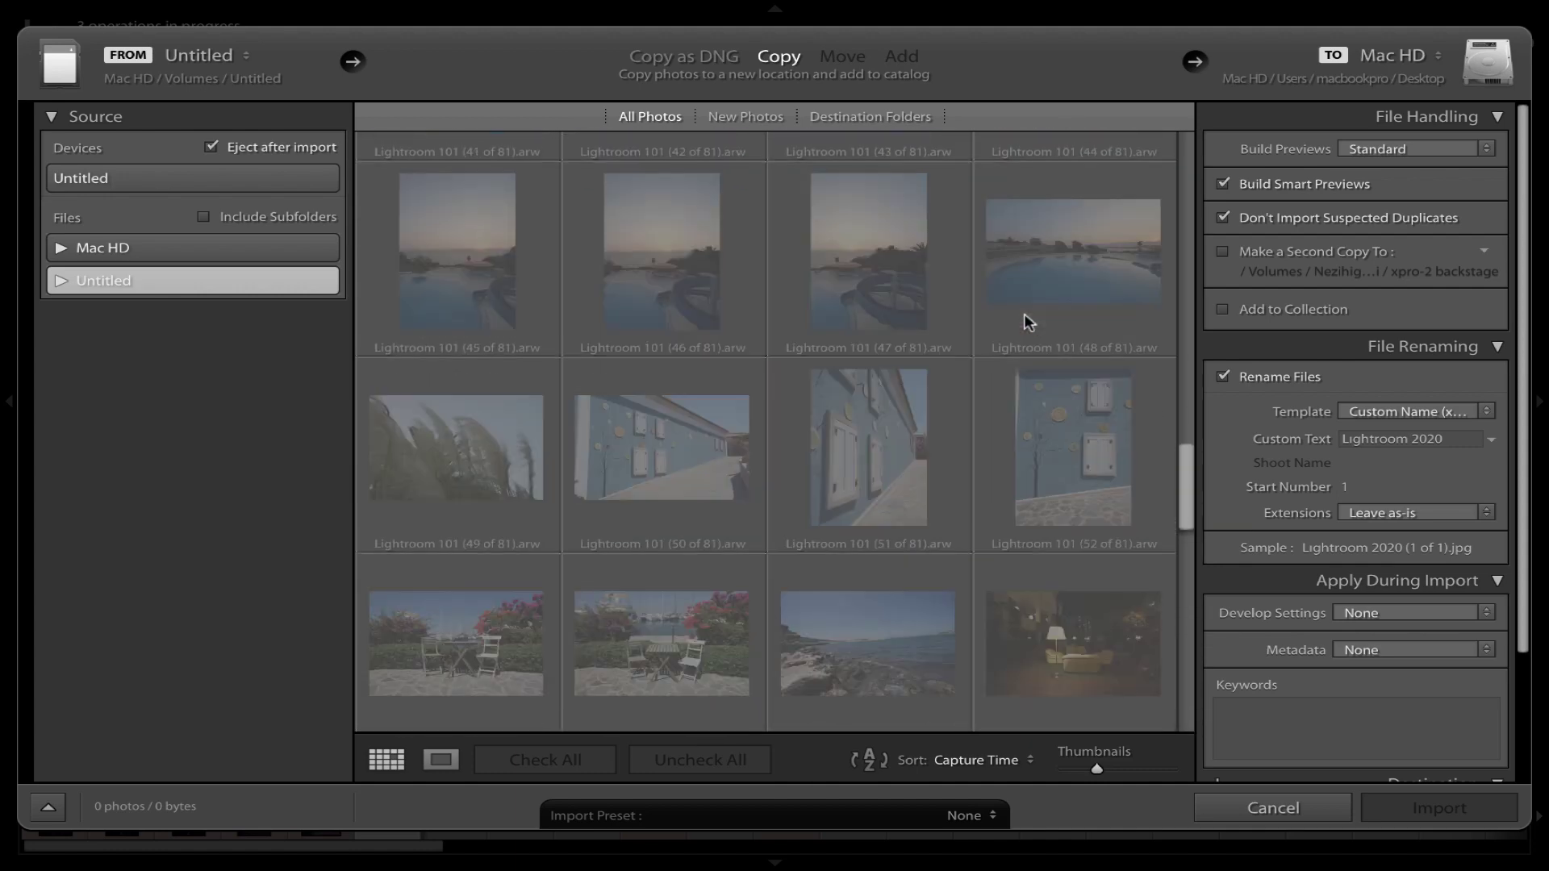
scroll(1024, 318, up, 1)
scroll(1024, 319, up, 3)
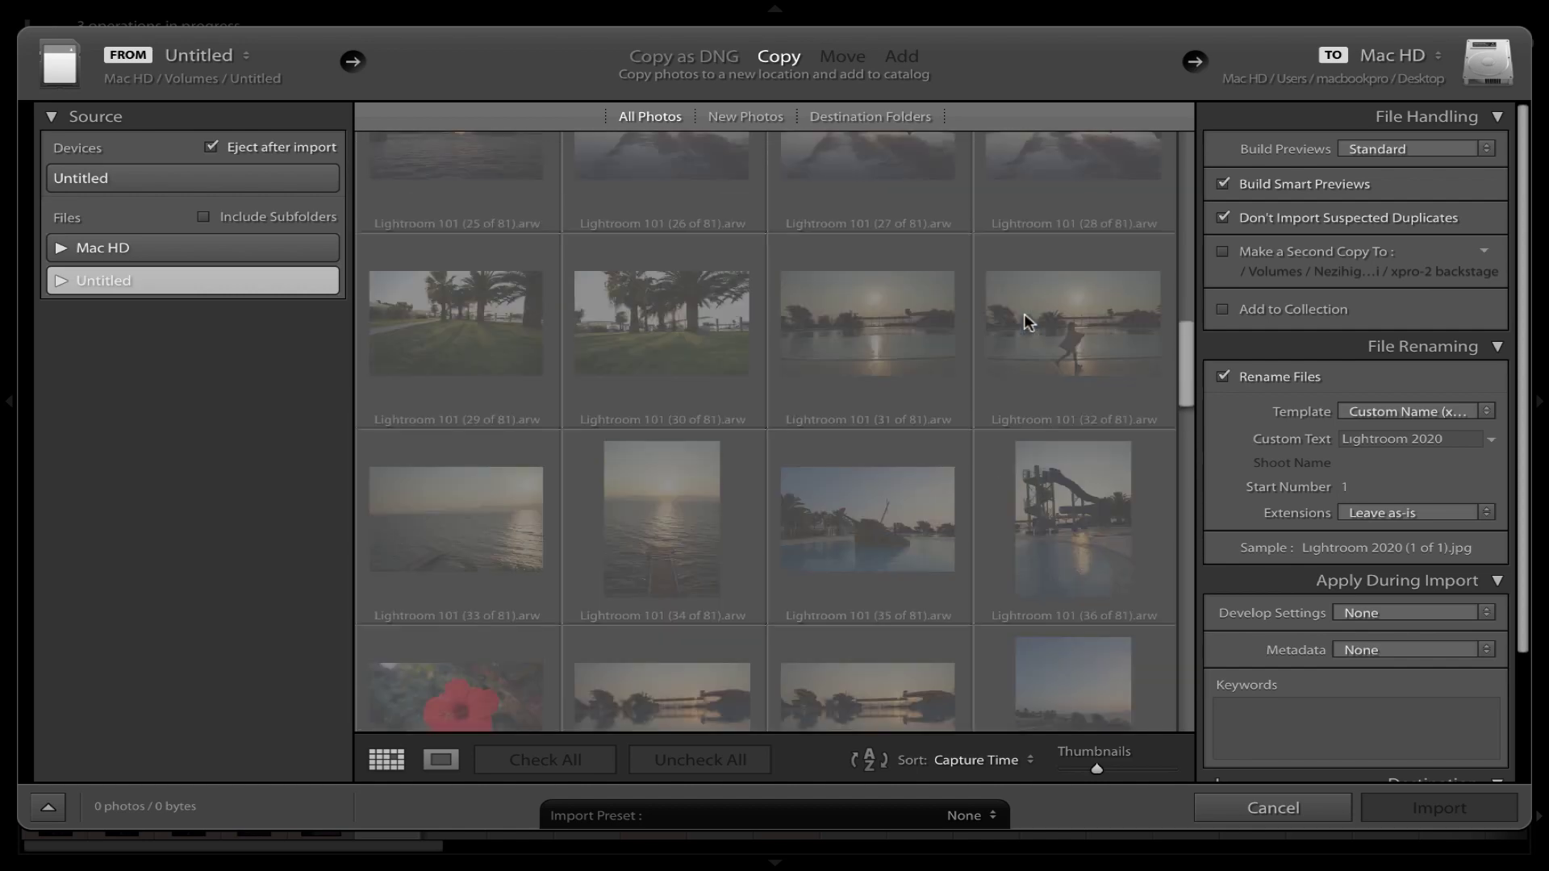
scroll(1024, 320, up, 1)
scroll(1023, 320, up, 2)
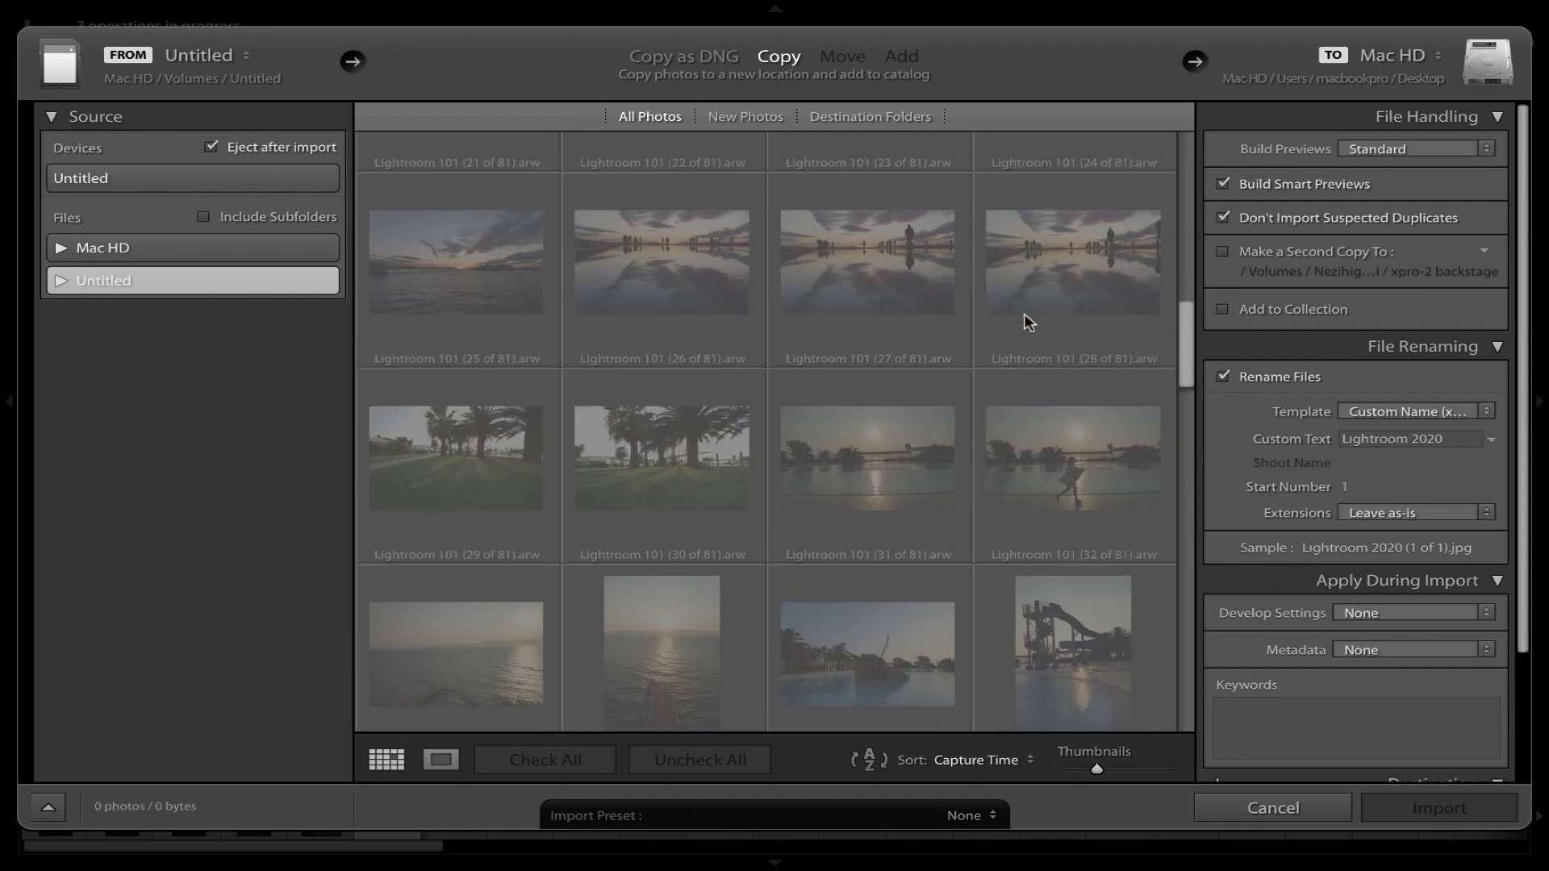
scroll(1024, 320, up, 2)
scroll(1024, 320, up, 2)
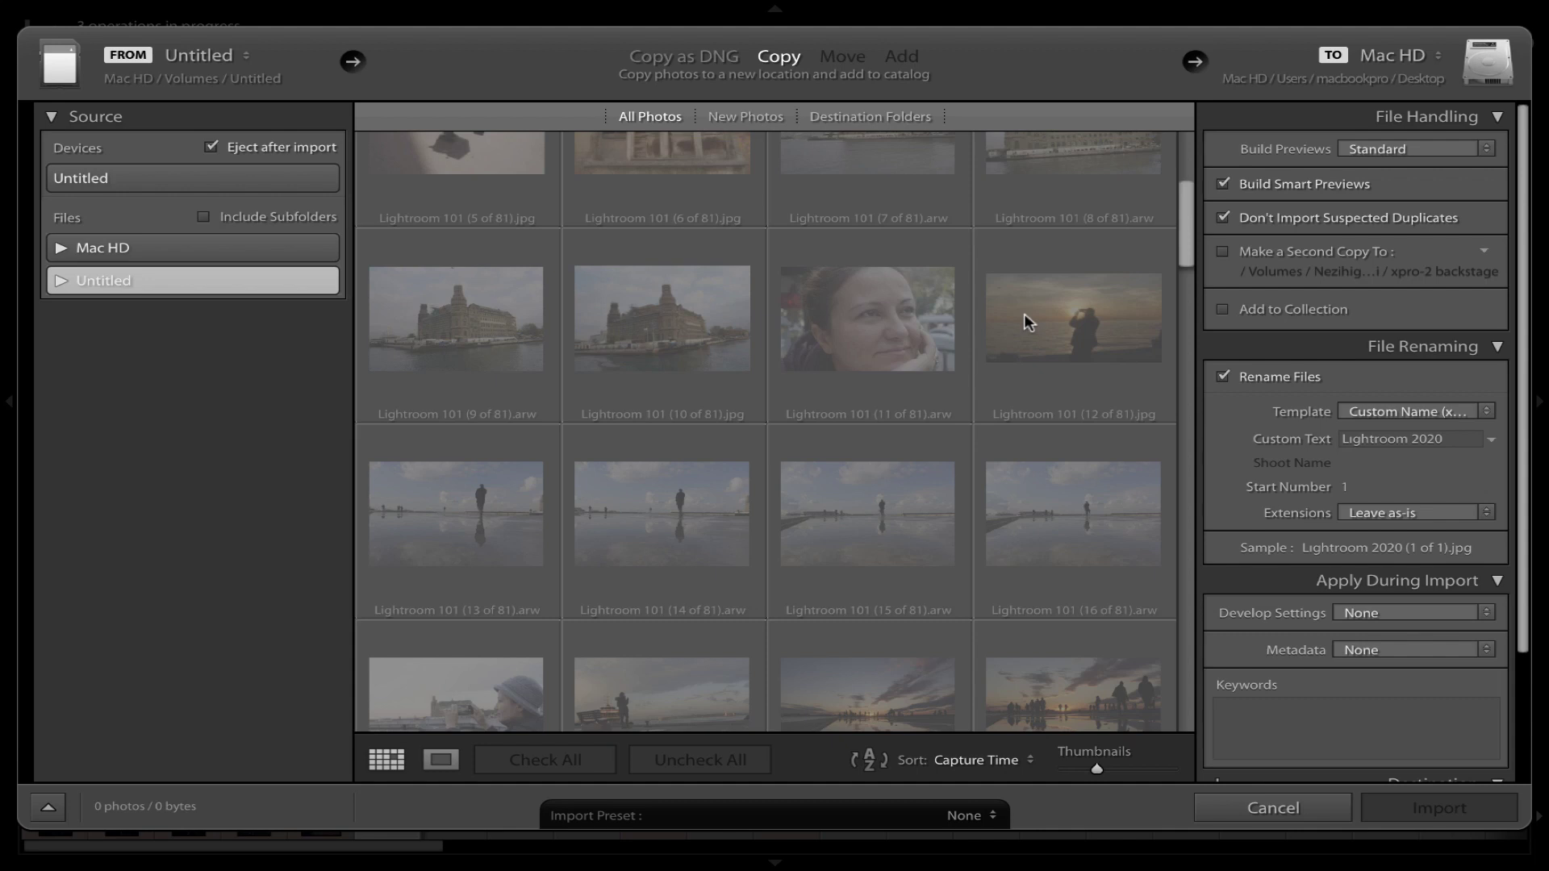
scroll(1026, 321, up, 2)
mouse_move(1072, 254)
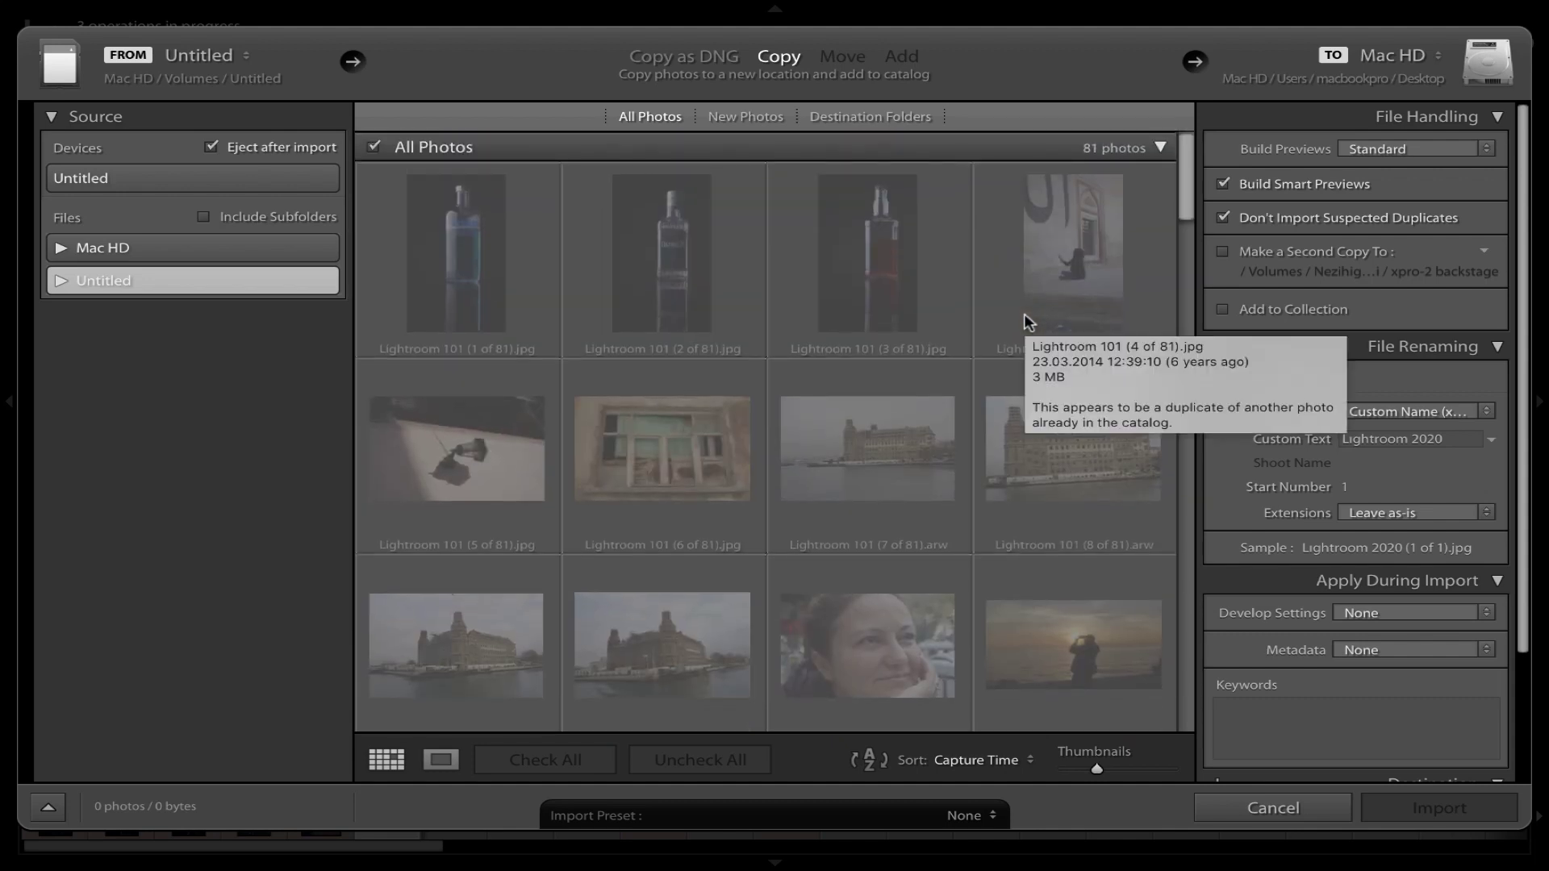
scroll(1023, 321, up, 2)
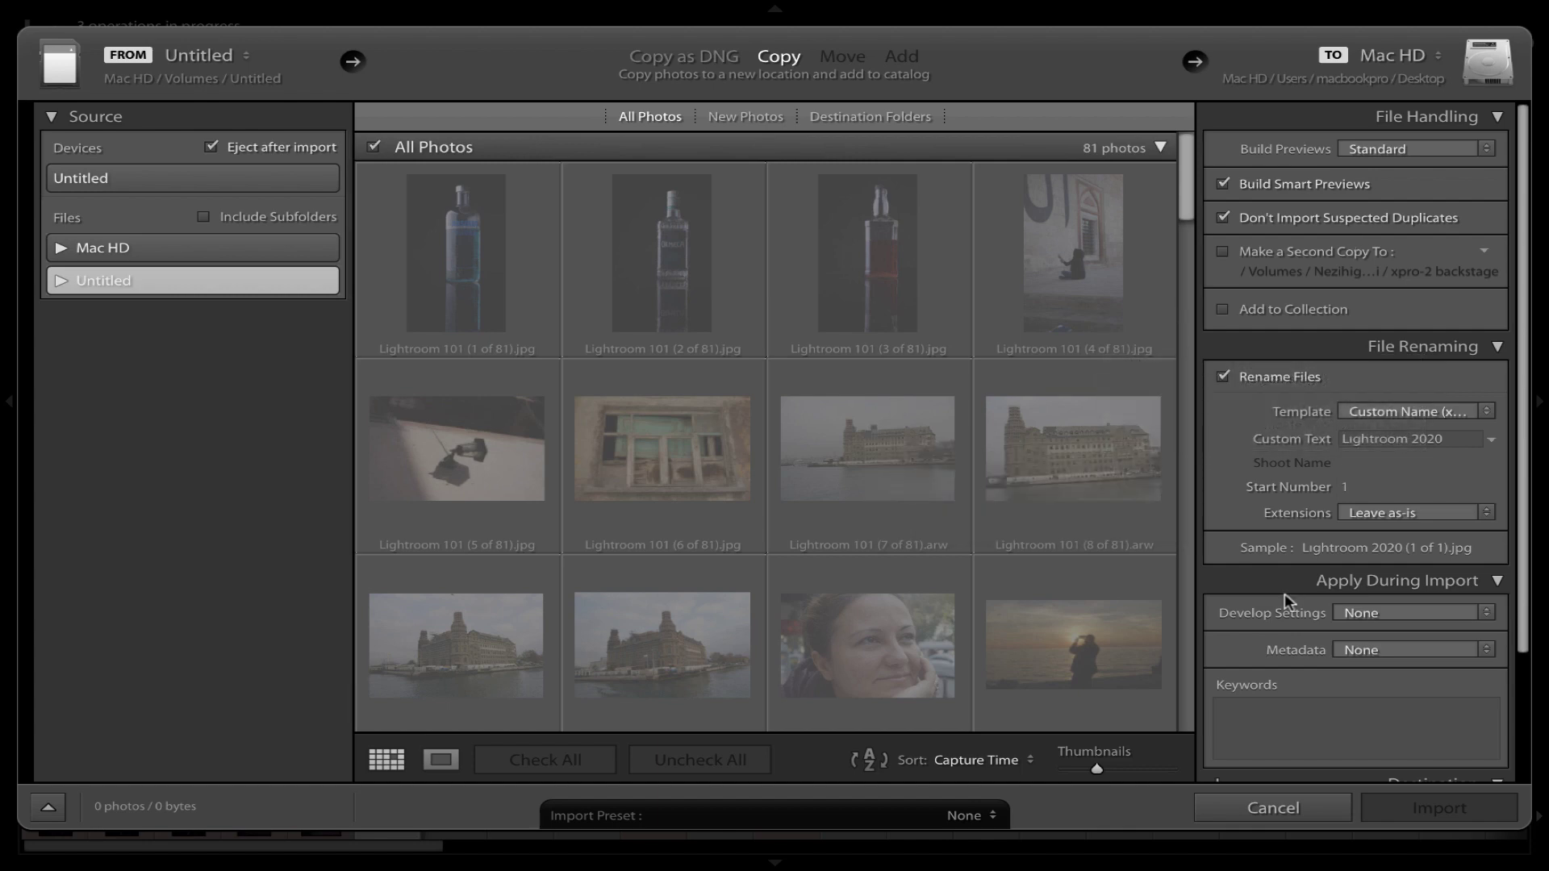
Cancel the repeat import so no duplicates are added to the catalog.
click(1264, 806)
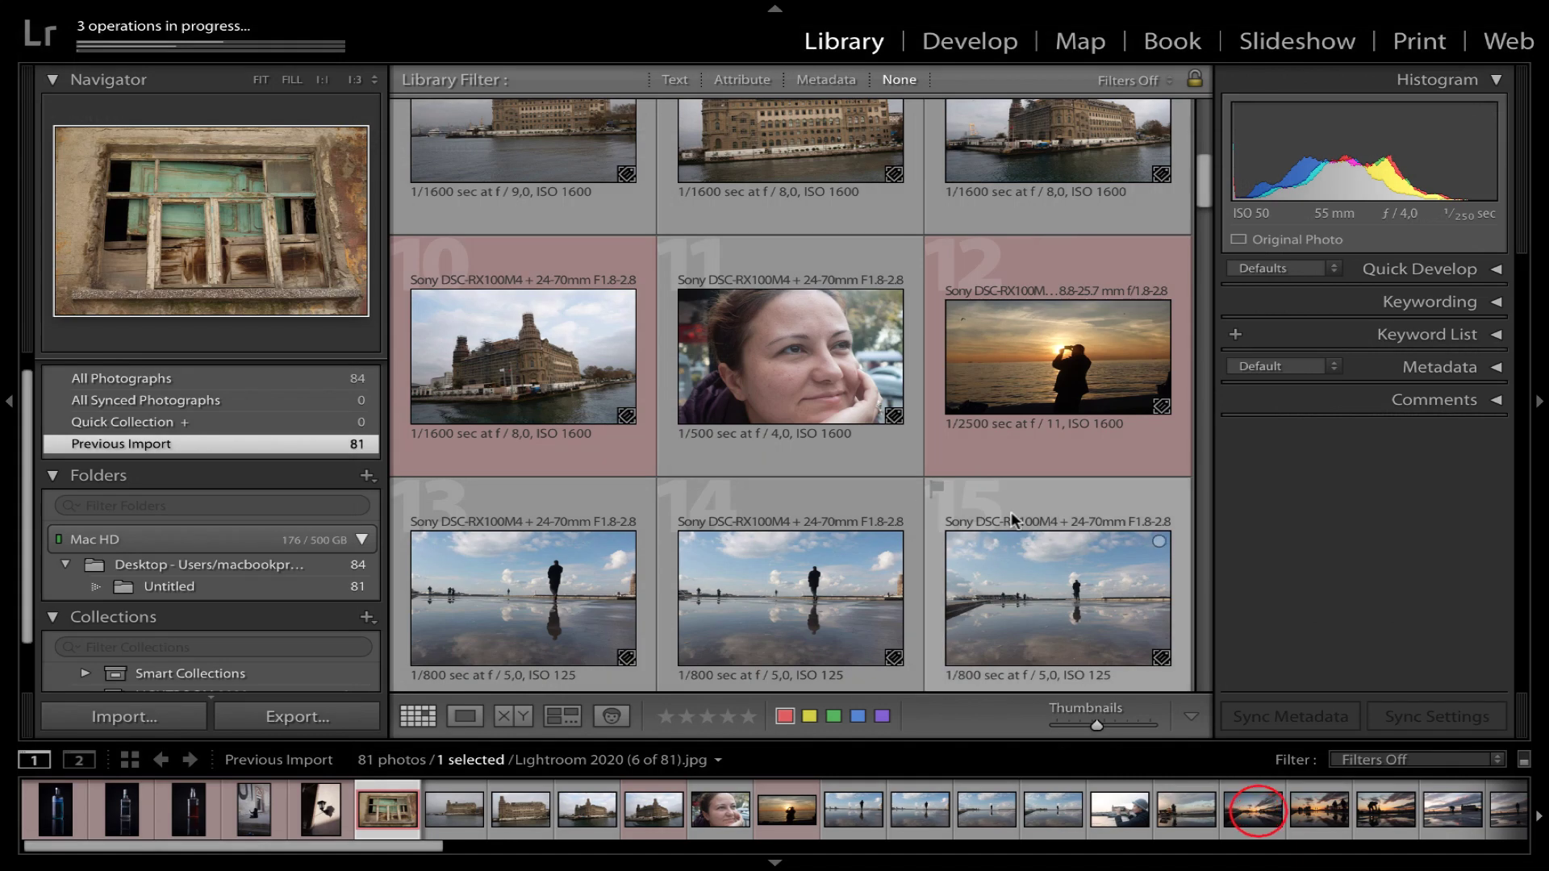